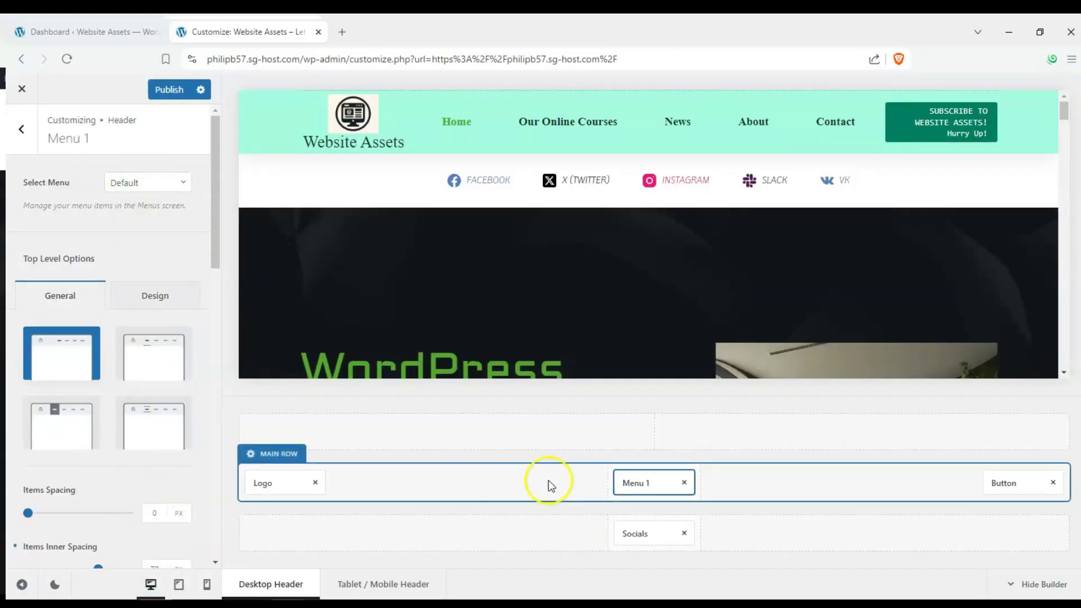
{"action": "left_click_drag", "start_coordinate": [214, 229], "coordinate": [218, 315]}
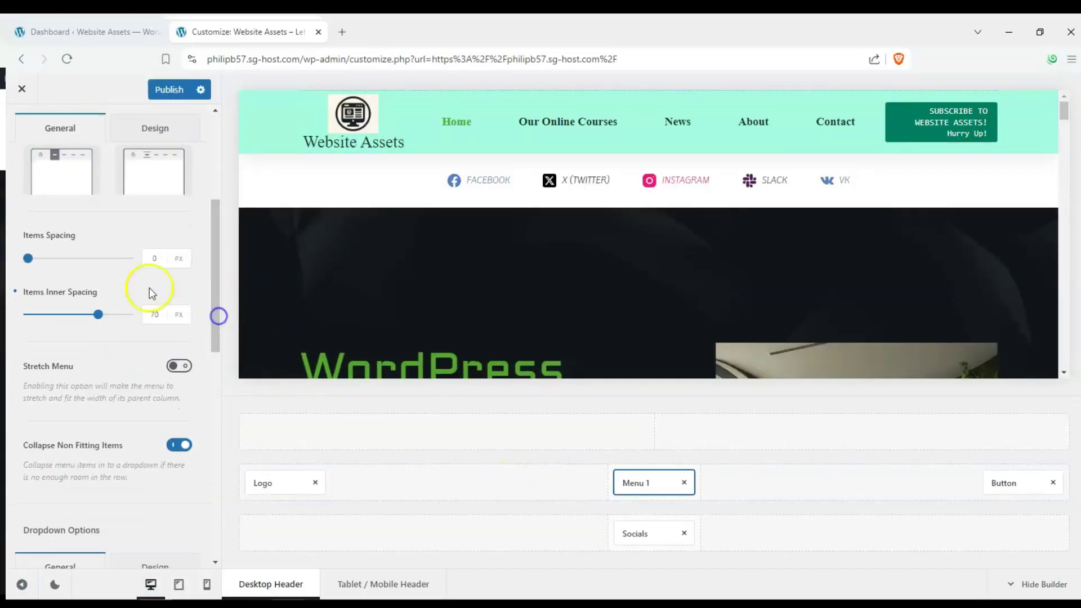
{"action": "mouse_move", "coordinate": [33, 262]}
{"action": "left_mouse_down"}
{"action": "mouse_move", "coordinate": [65, 258]}
{"action": "mouse_move", "coordinate": [27, 260]}
{"action": "left_mouse_up"}
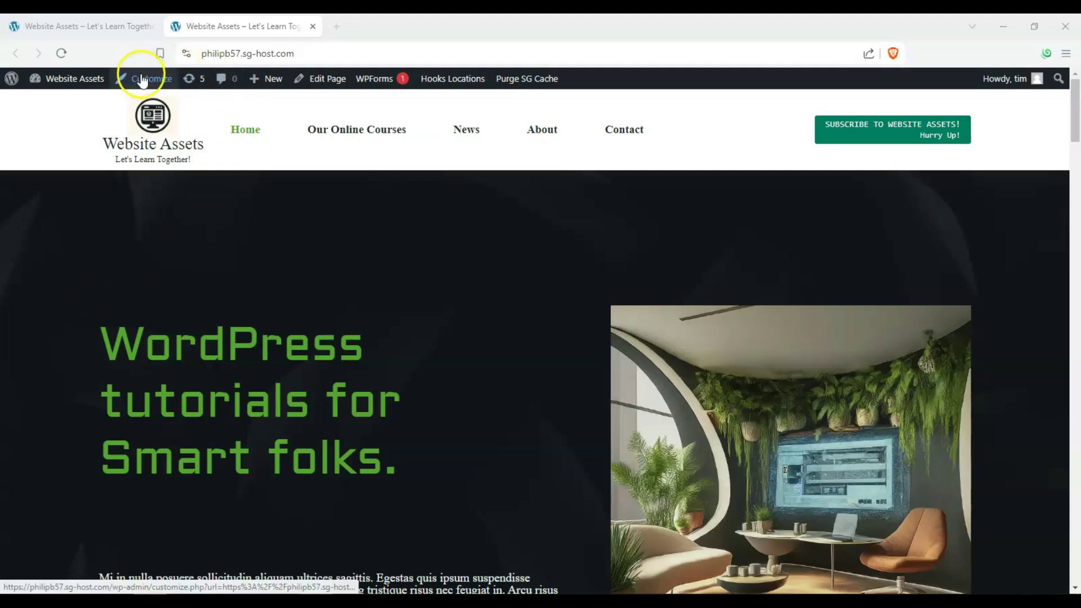
Step: Open the WordPress dashboard and reveal the Appearance options to find Customize
{"action": "left_click", "coordinate": [115, 32]}
{"action": "mouse_move", "coordinate": [62, 93]}
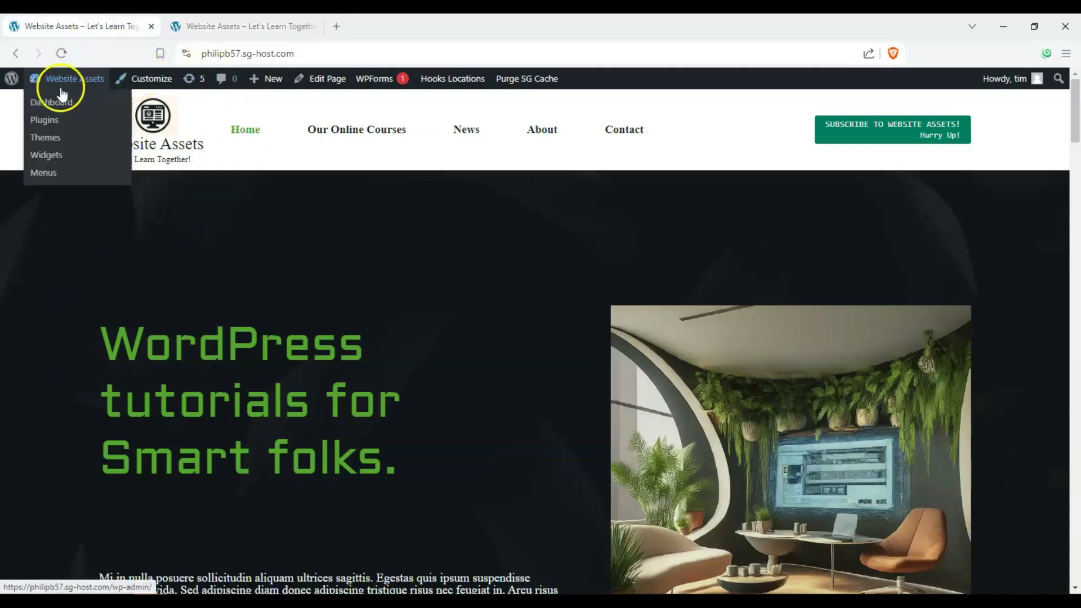
{"action": "left_click", "coordinate": [57, 102]}
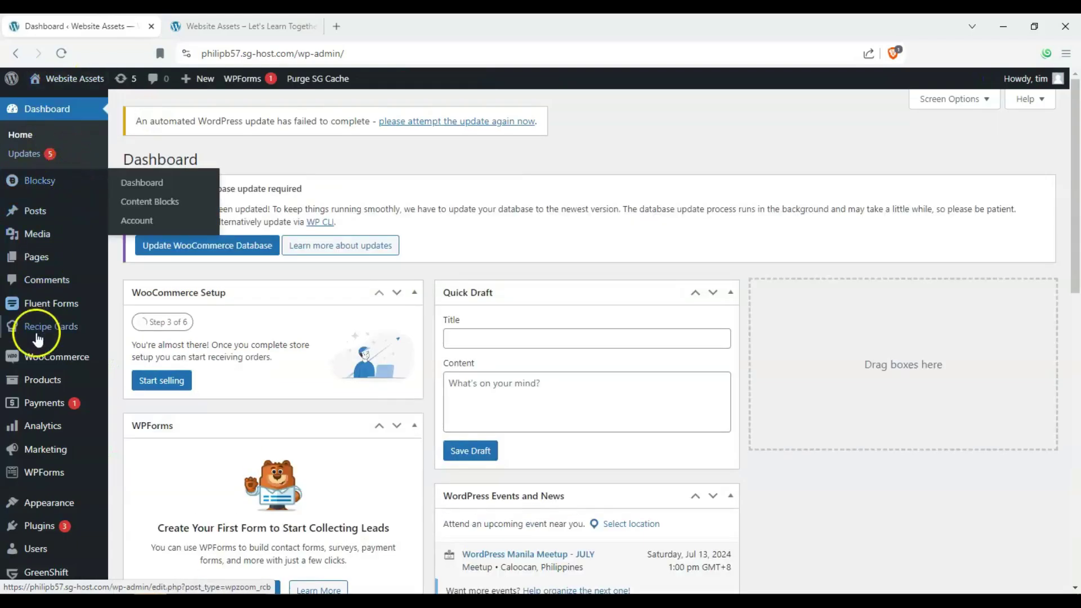
{"action": "scroll", "coordinate": [54, 425], "scroll_direction": "down", "scroll_amount": 2}
{"action": "mouse_move", "coordinate": [53, 414]}
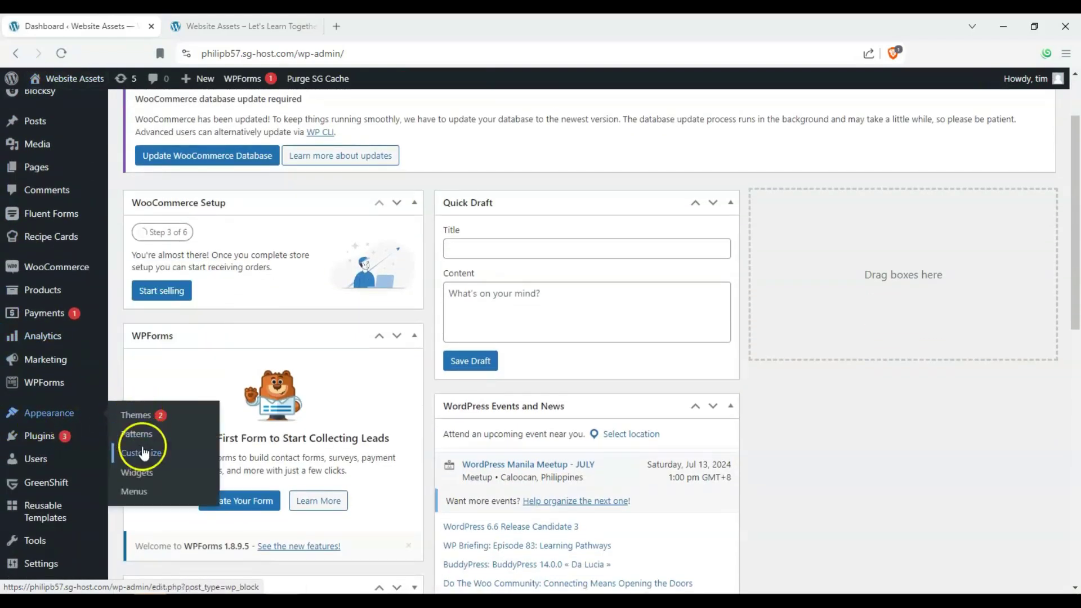
Step: Return to the website's front page, start customizing it and open the Header settings
{"action": "left_click", "coordinate": [199, 22]}
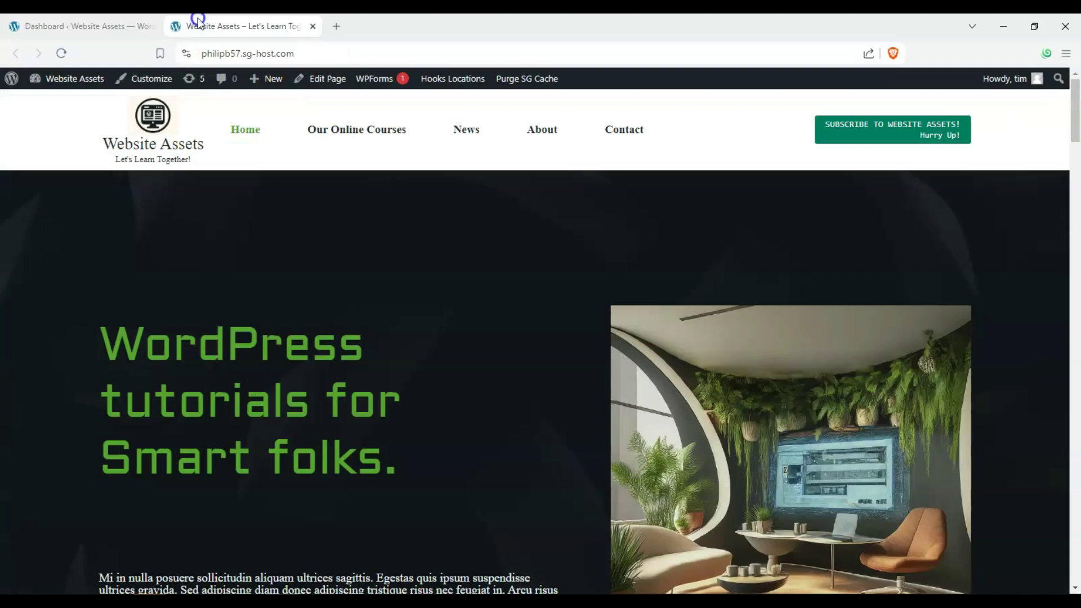
{"action": "left_click", "coordinate": [153, 88]}
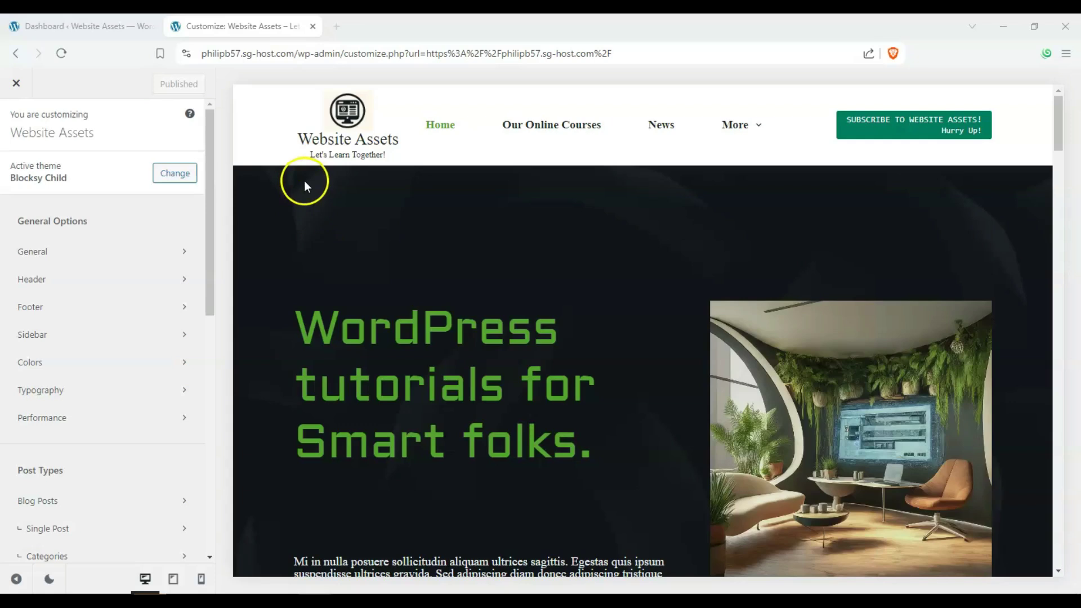
{"action": "left_click", "coordinate": [142, 281]}
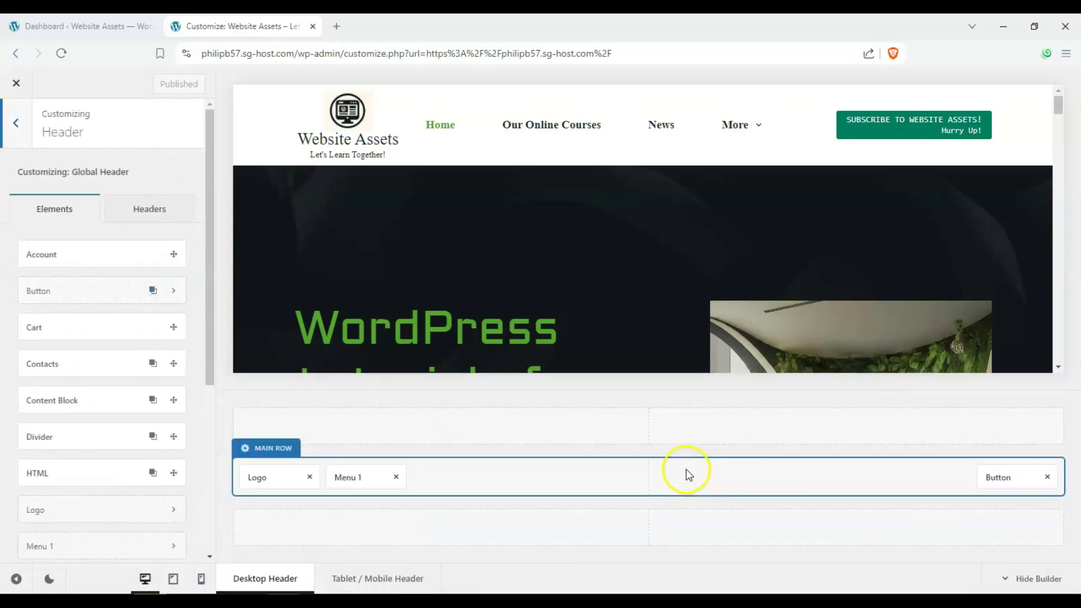
Step: Move the Logo element from the main row to the top row of the desktop header
{"action": "scroll", "coordinate": [29, 294], "scroll_direction": "down", "scroll_amount": 5}
{"action": "scroll", "coordinate": [26, 294], "scroll_direction": "up", "scroll_amount": 5}
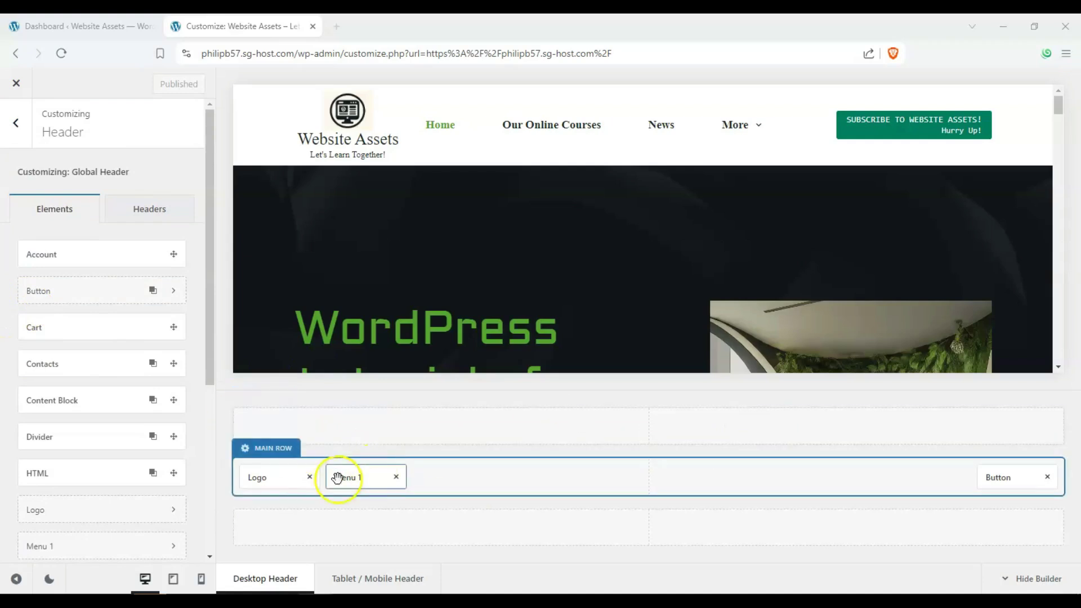
{"action": "left_click_drag", "start_coordinate": [269, 478], "coordinate": [289, 430]}
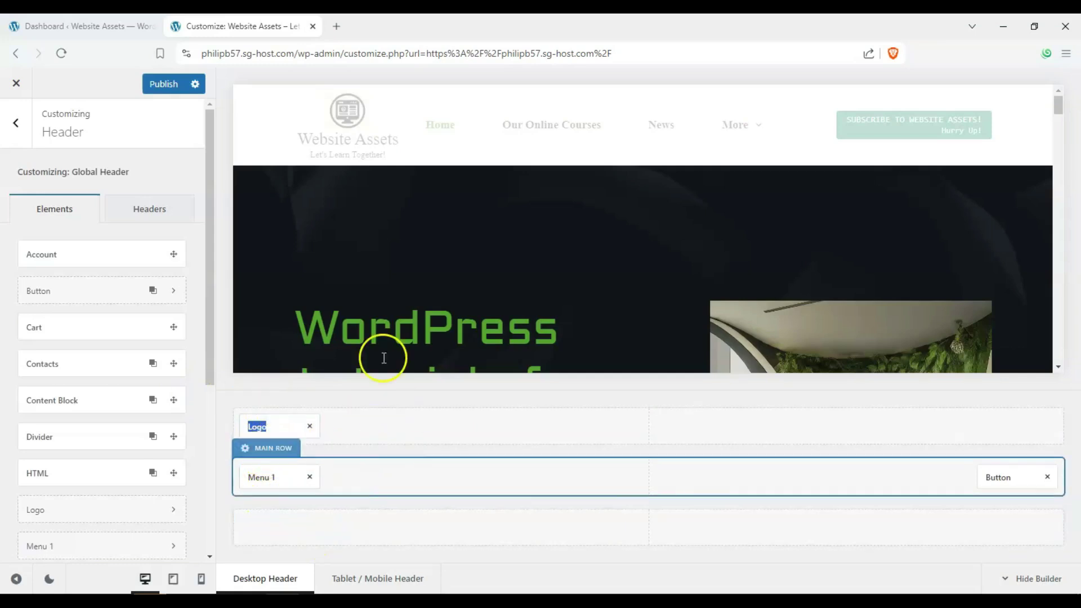
Step: Open the main row's settings and compare the Boxed and Full Width container structures, ending on Default
{"action": "left_click", "coordinate": [245, 457]}
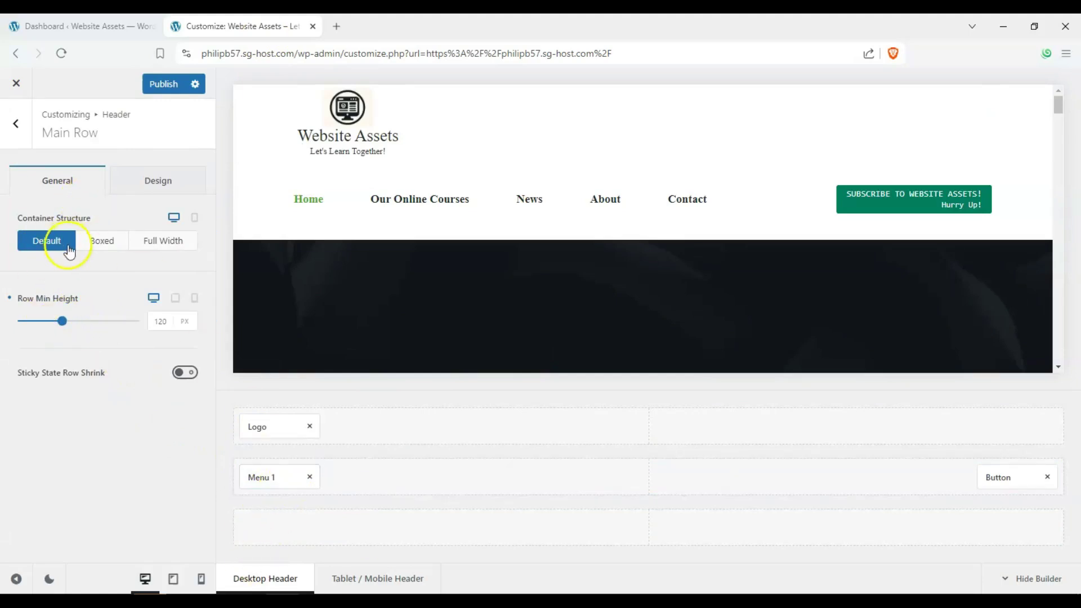
{"action": "left_click", "coordinate": [101, 243]}
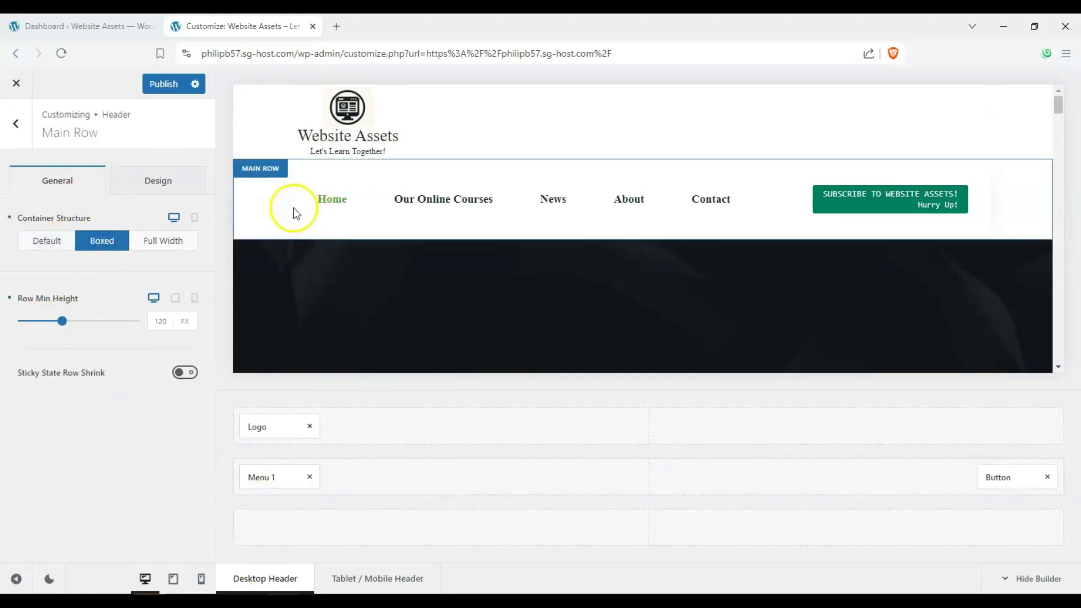
{"action": "left_click", "coordinate": [163, 242]}
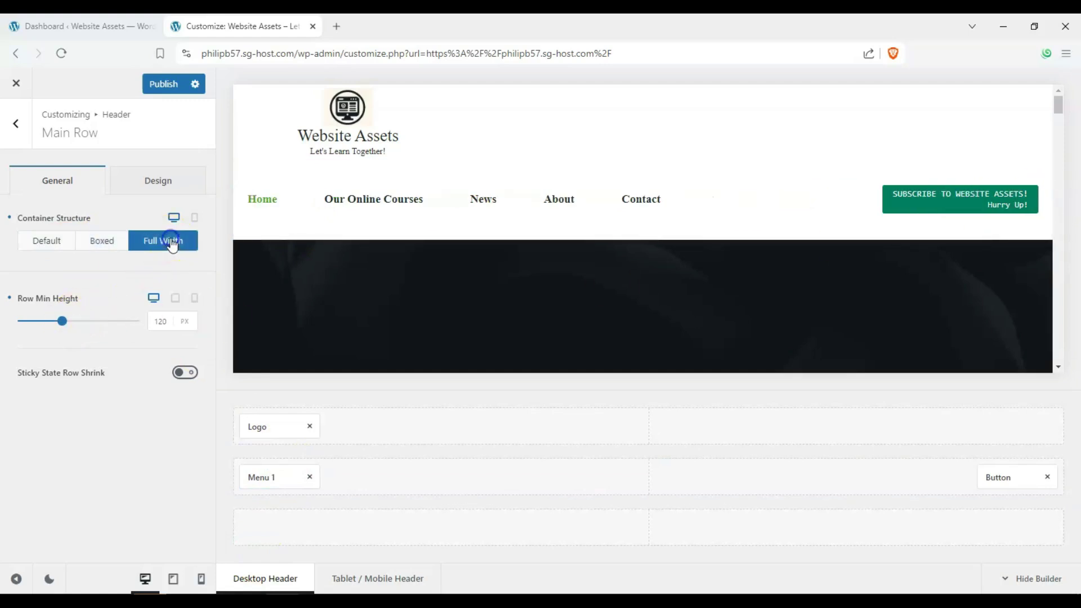
{"action": "left_click", "coordinate": [65, 235]}
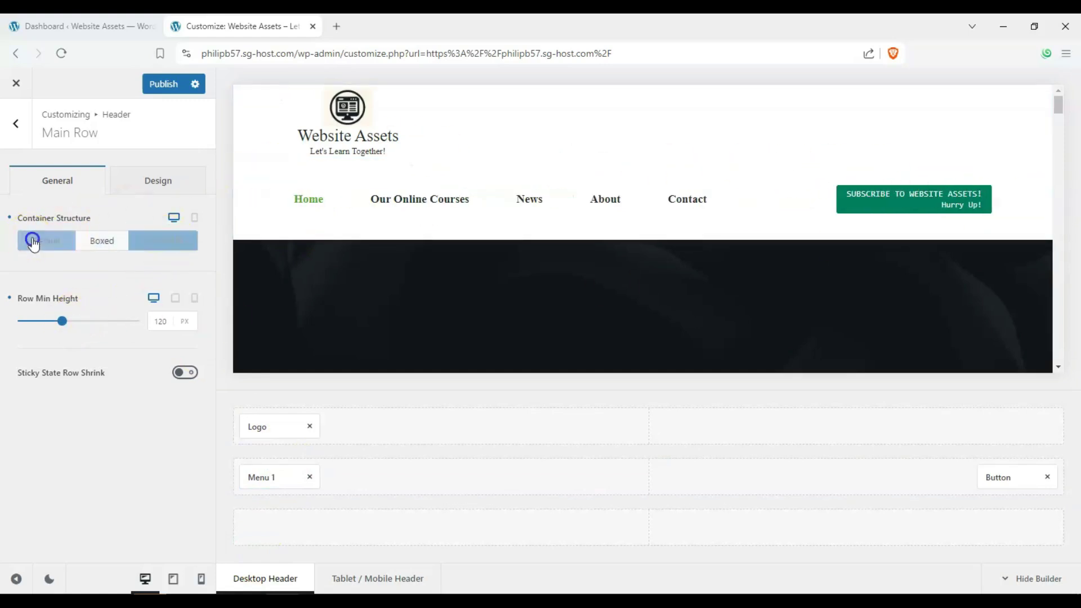
{"action": "left_click", "coordinate": [164, 251]}
{"action": "left_click", "coordinate": [36, 242]}
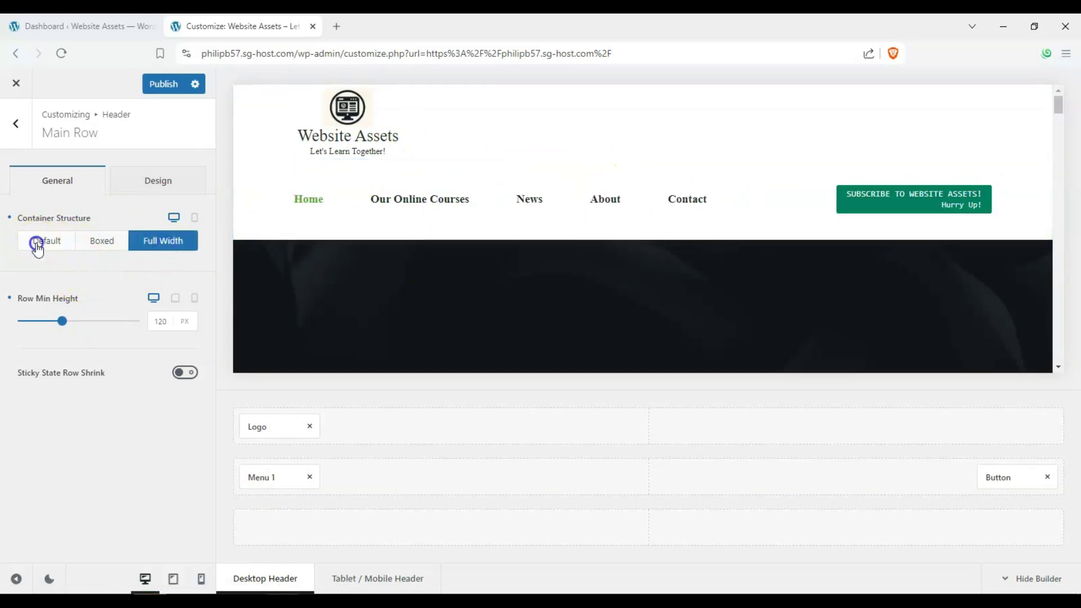
Step: Try the Full Width container structure for the mobile main row, restore Default and return to the desktop view
{"action": "left_click", "coordinate": [195, 219]}
{"action": "left_click", "coordinate": [169, 241]}
{"action": "left_click", "coordinate": [36, 247]}
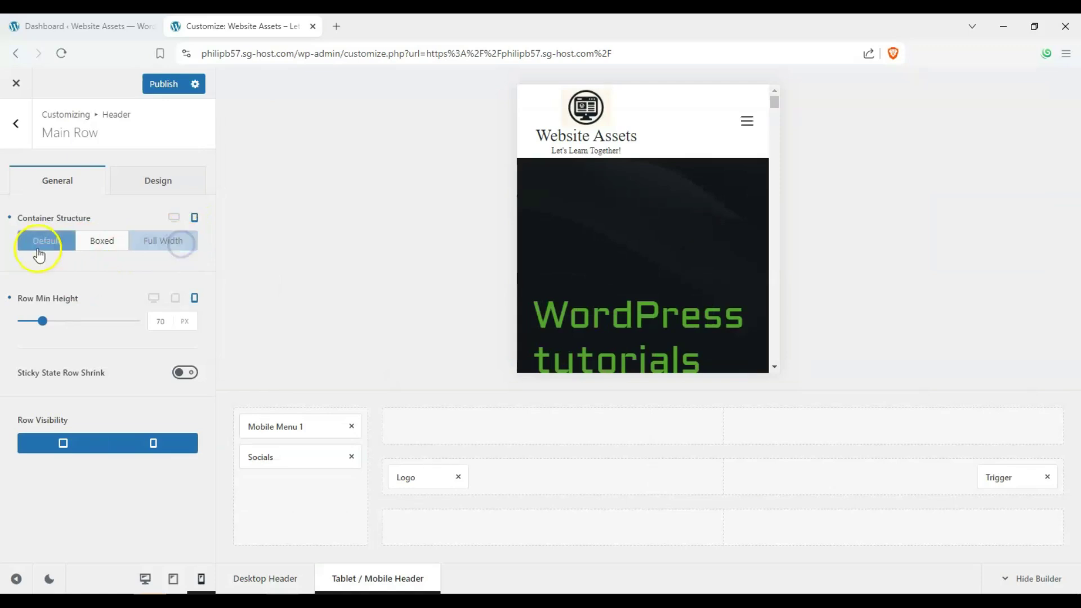
{"action": "left_click", "coordinate": [173, 217]}
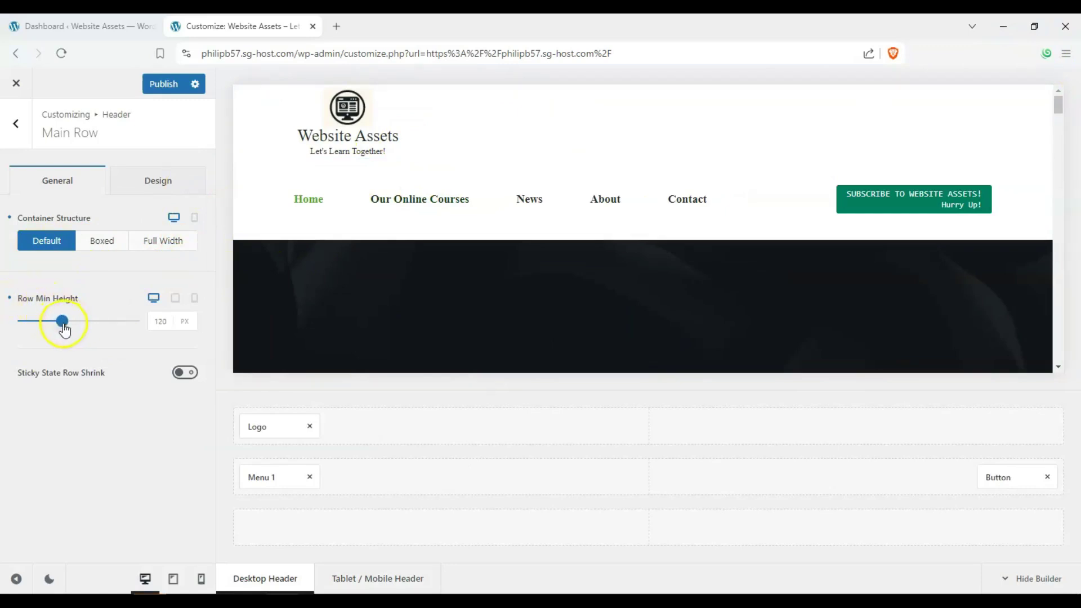
Step: Reduce the main row's minimum height on desktop to 64 px
{"action": "left_click_drag", "start_coordinate": [100, 329], "coordinate": [36, 330]}
Step: Enable Sticky State Row Shrink for the main row, preview its effect on the page and disable it again
{"action": "left_click", "coordinate": [171, 377]}
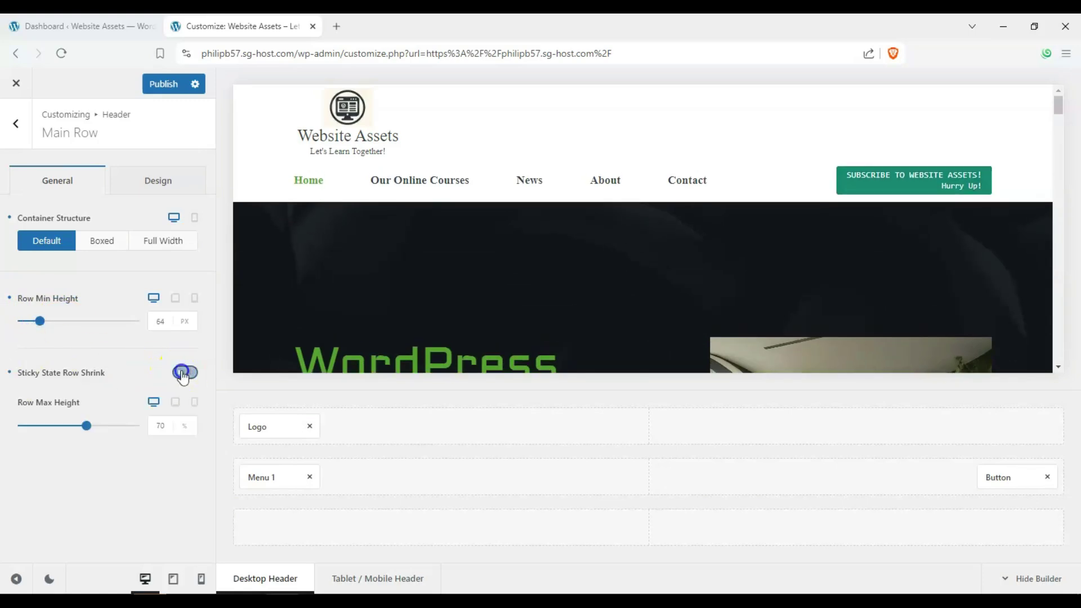
{"action": "scroll", "coordinate": [374, 273], "scroll_direction": "down", "scroll_amount": 3}
{"action": "scroll", "coordinate": [292, 228], "scroll_direction": "up", "scroll_amount": 3}
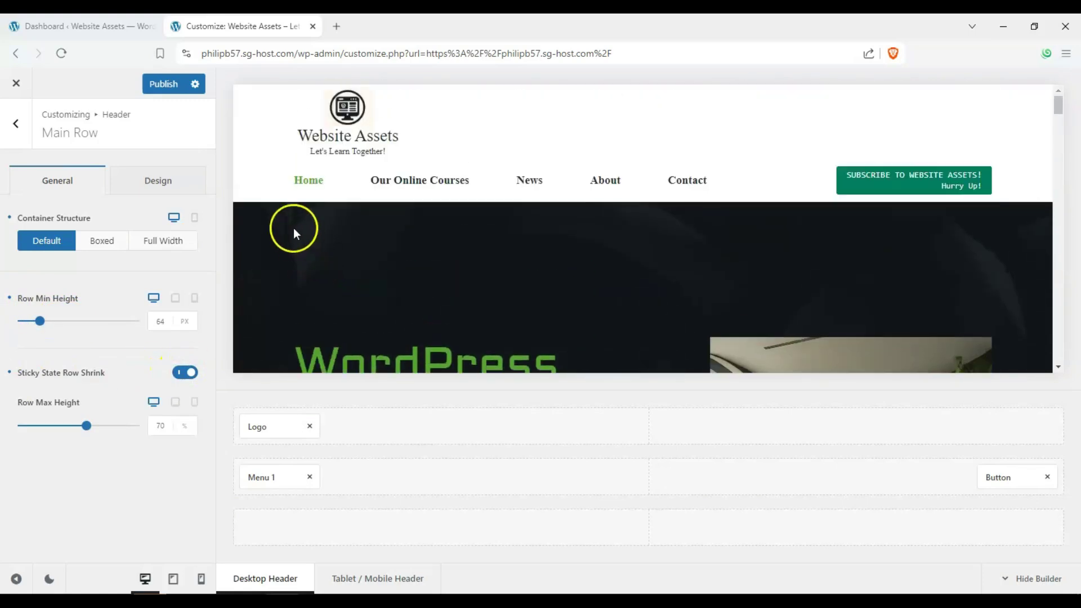
{"action": "scroll", "coordinate": [281, 216], "scroll_direction": "down", "scroll_amount": 3}
{"action": "scroll", "coordinate": [272, 218], "scroll_direction": "up", "scroll_amount": 3}
{"action": "left_click", "coordinate": [185, 372]}
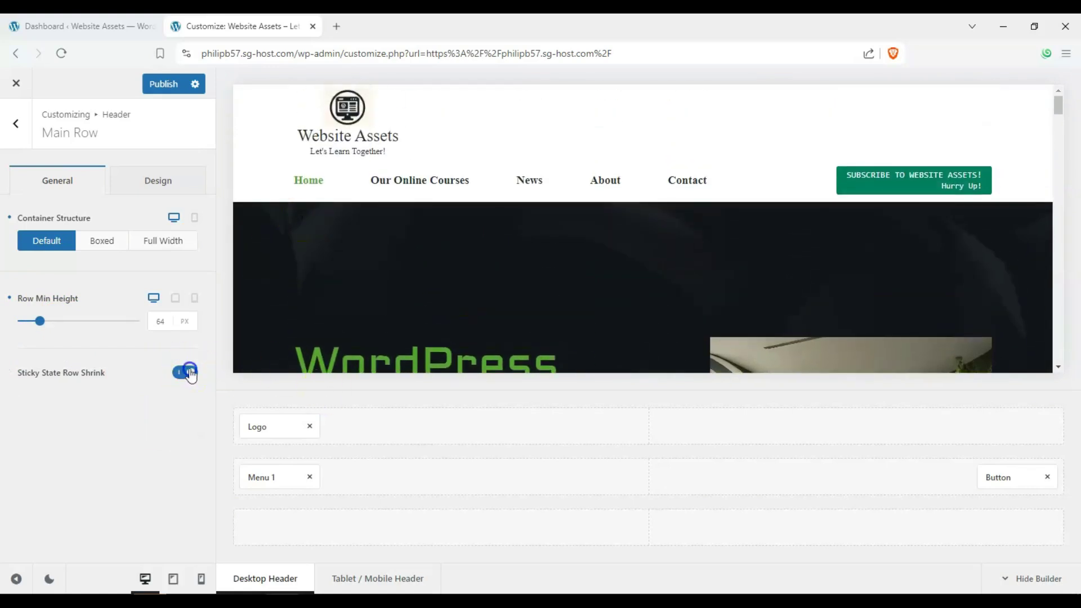
{"action": "left_click_drag", "start_coordinate": [54, 373], "coordinate": [19, 376]}
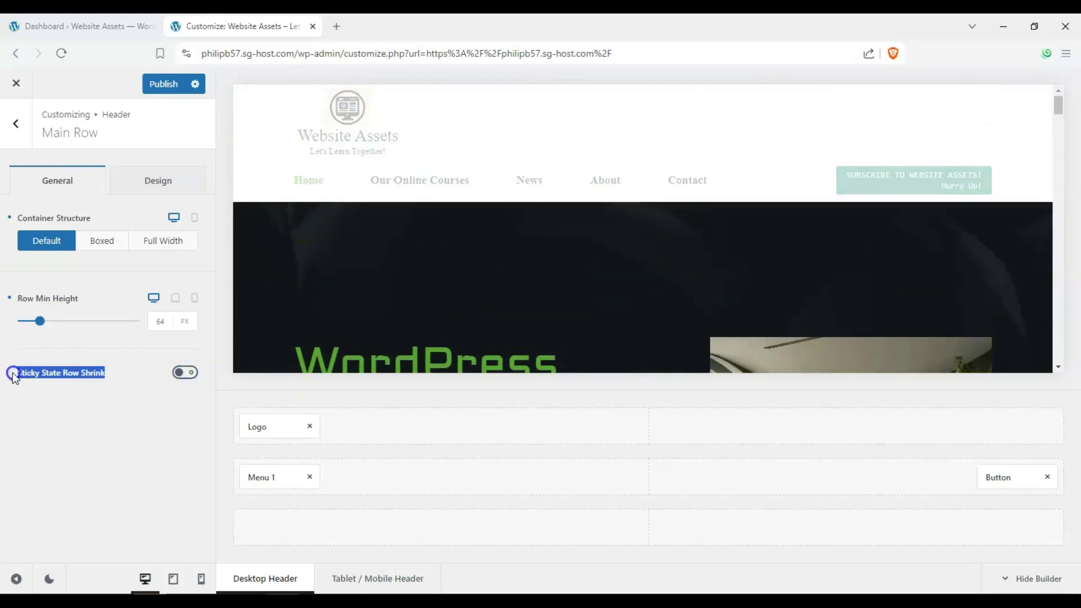
{"action": "left_click", "coordinate": [126, 366]}
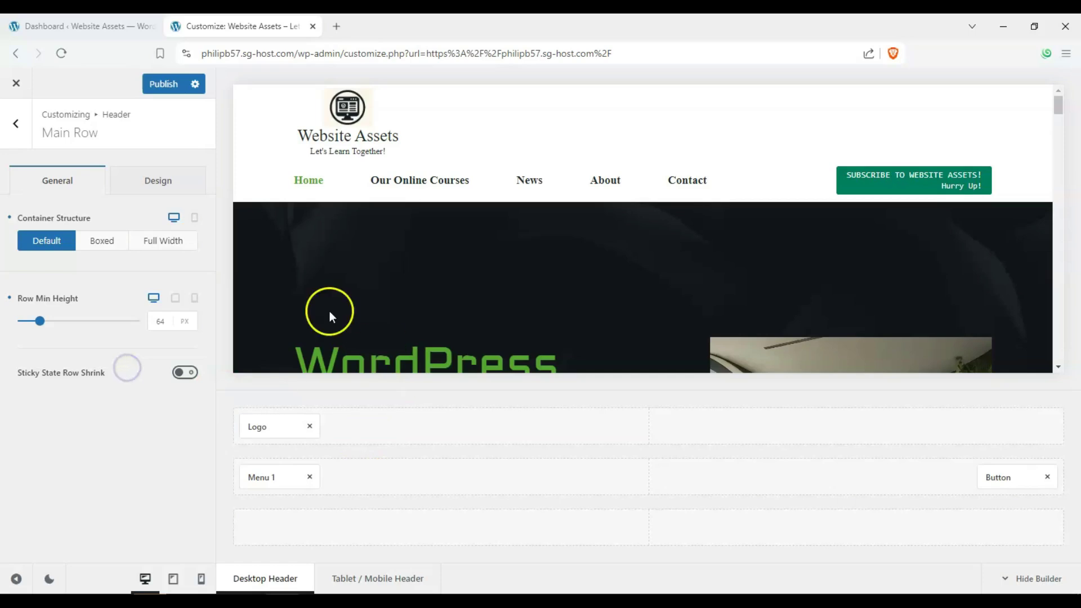
Step: Set the main row's default-state background to a light mint green, about #a4fadf, after trying other colors
{"action": "left_click", "coordinate": [143, 179]}
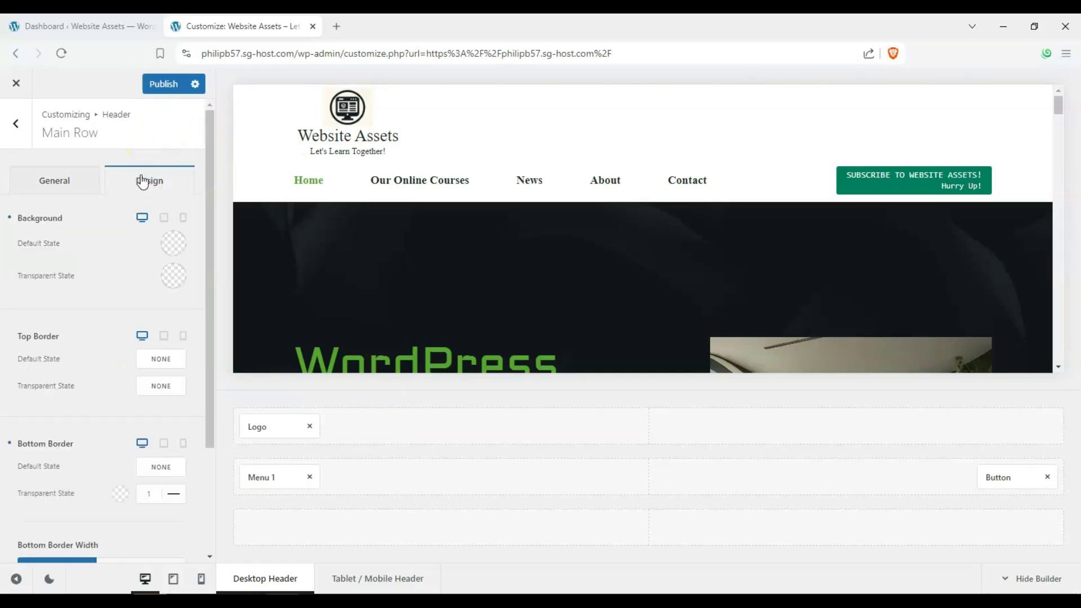
{"action": "left_click", "coordinate": [175, 251]}
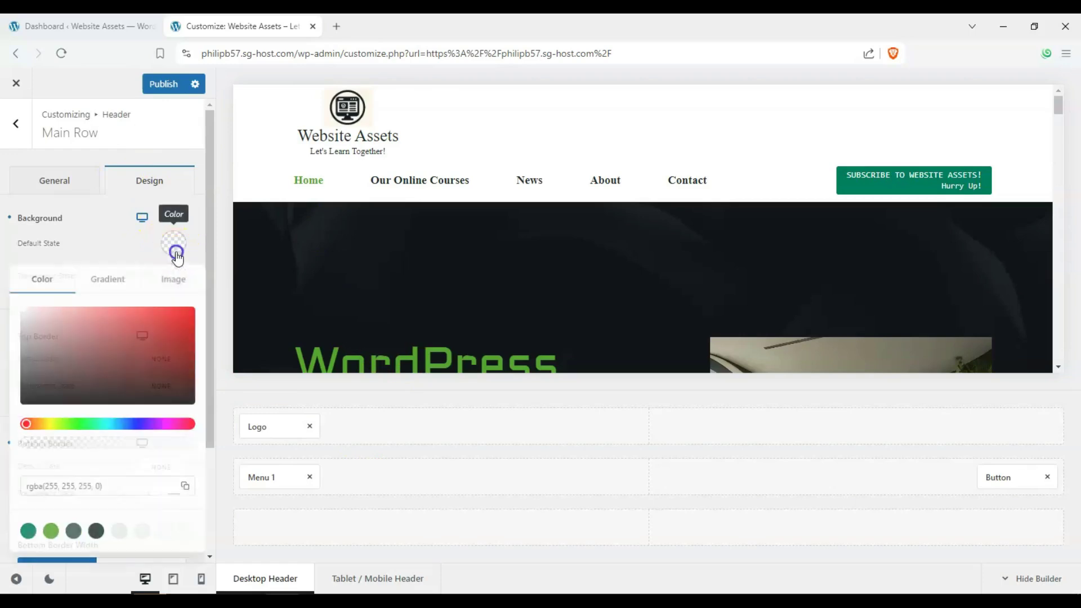
{"action": "left_click", "coordinate": [182, 307]}
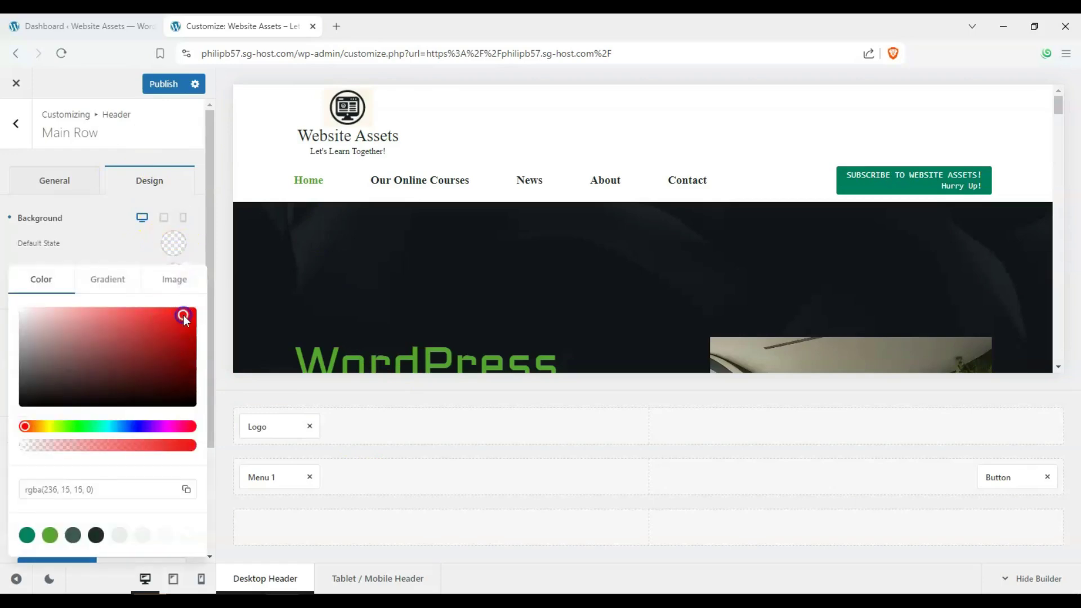
{"action": "left_click", "coordinate": [118, 338]}
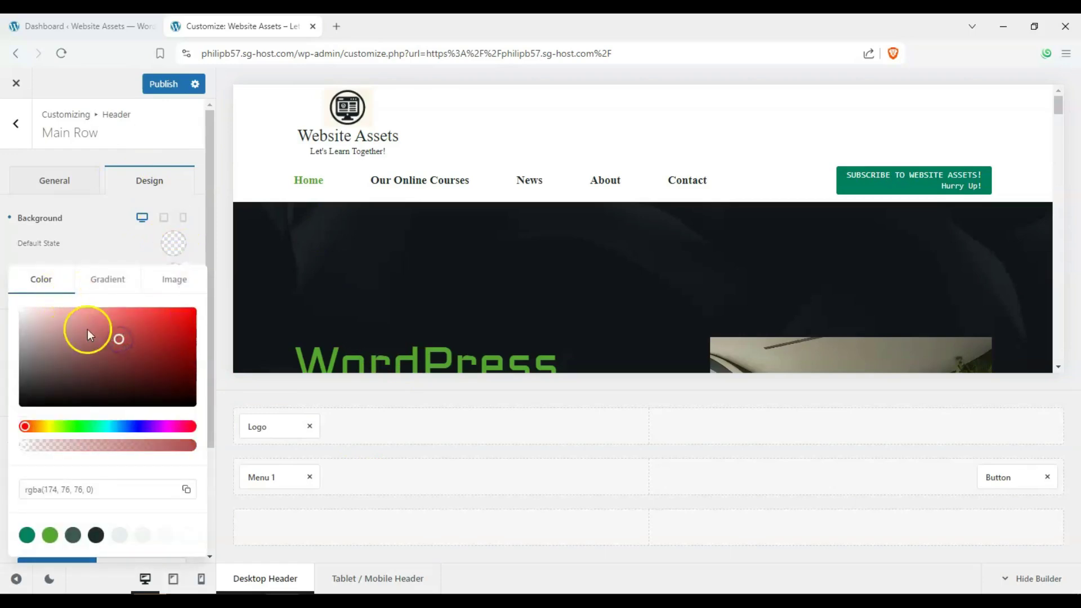
{"action": "left_click", "coordinate": [74, 534]}
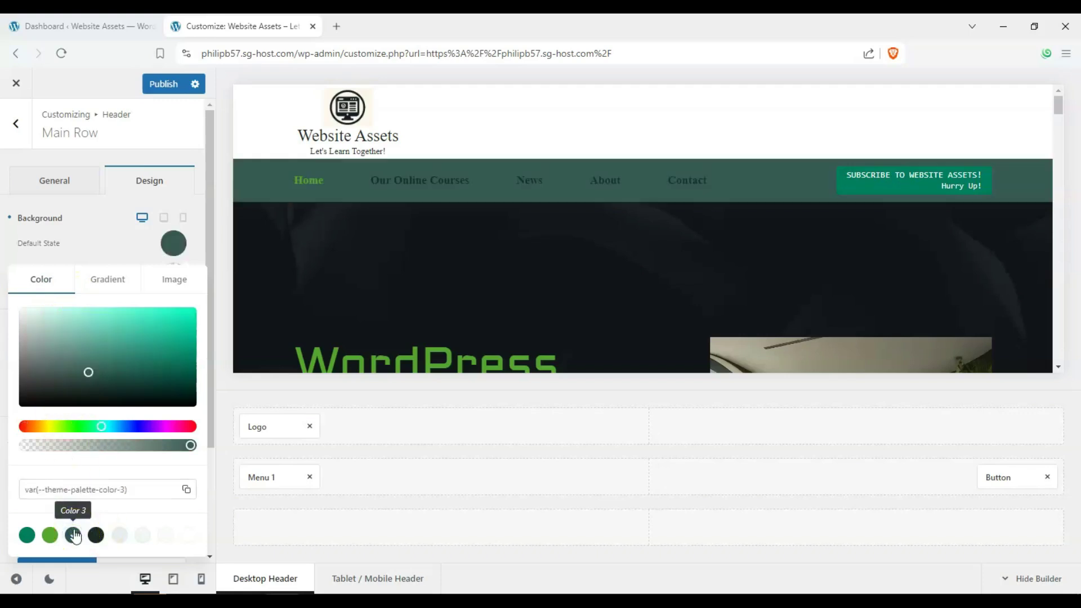
{"action": "left_click", "coordinate": [82, 370]}
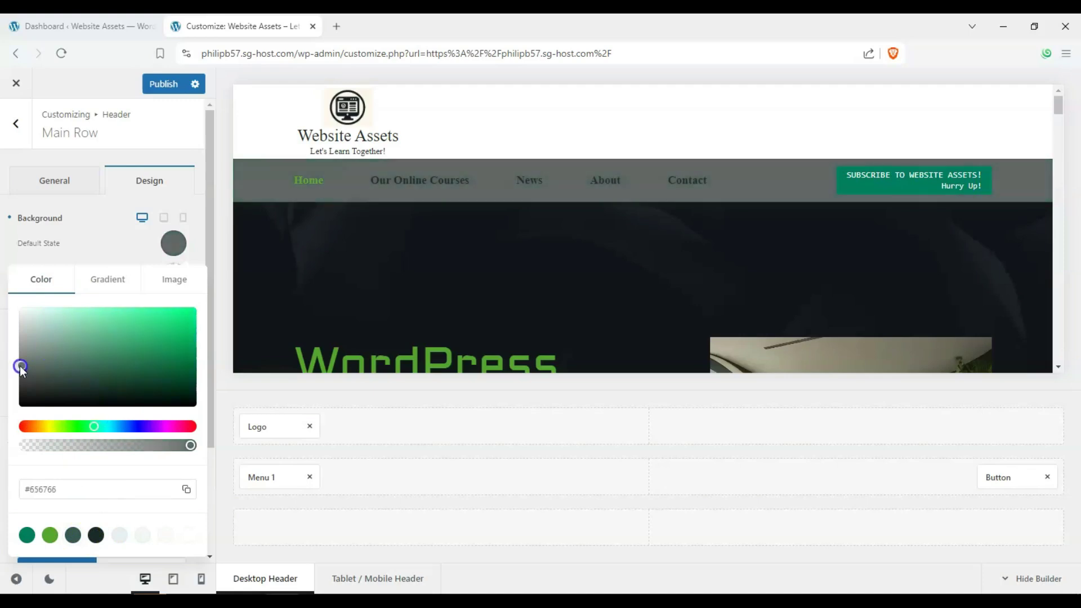
{"action": "left_click_drag", "start_coordinate": [21, 367], "coordinate": [84, 315]}
{"action": "left_click", "coordinate": [73, 534]}
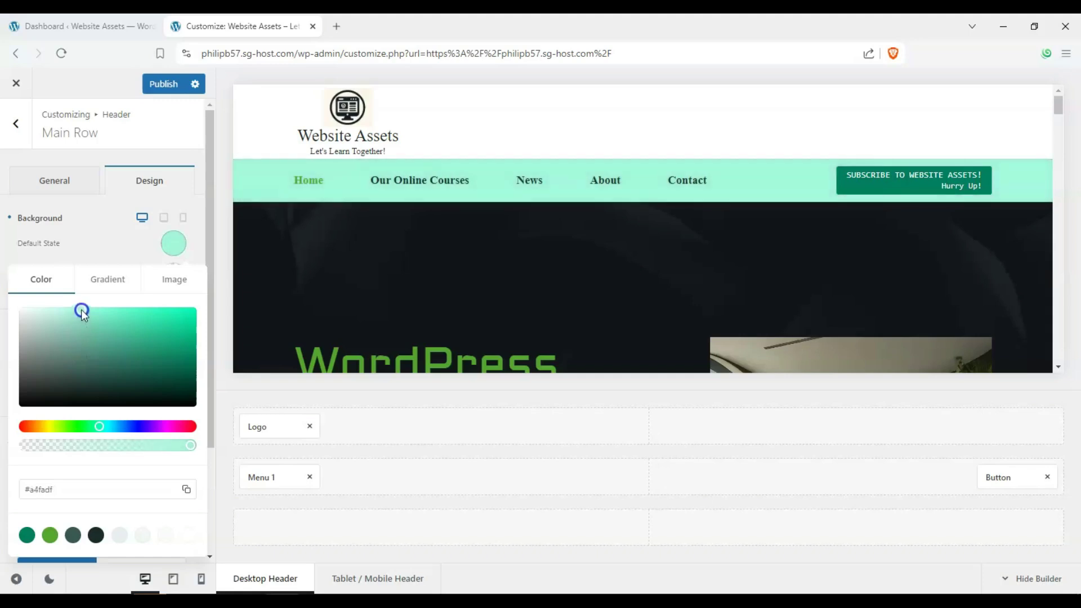
{"action": "key", "text": "Escape"}
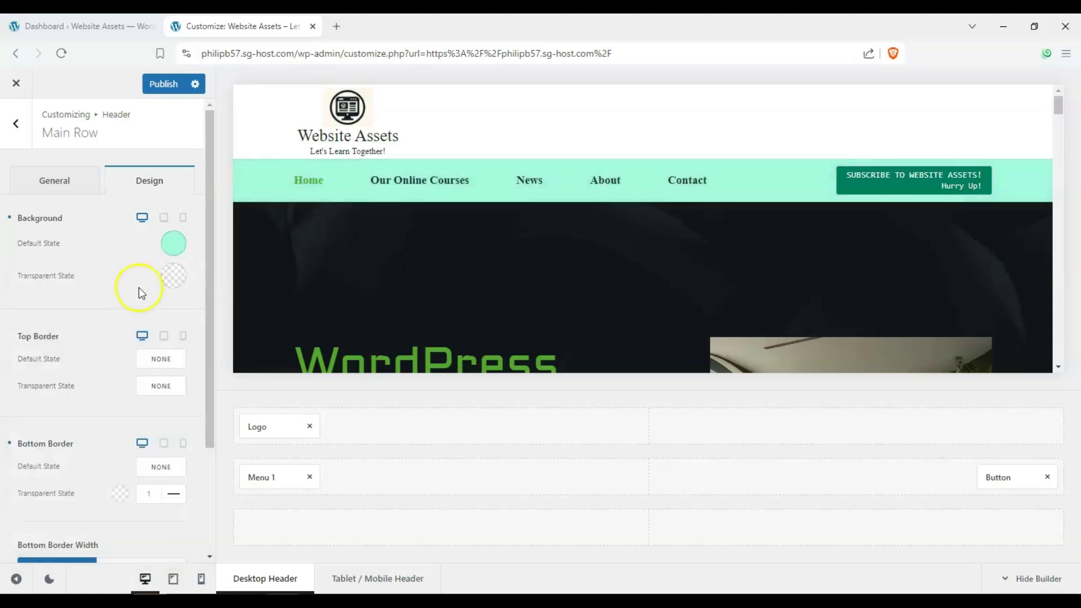
Step: Give the main row's default state a dashed top border and set the Top Border Width to Full Width
{"action": "left_click", "coordinate": [162, 359]}
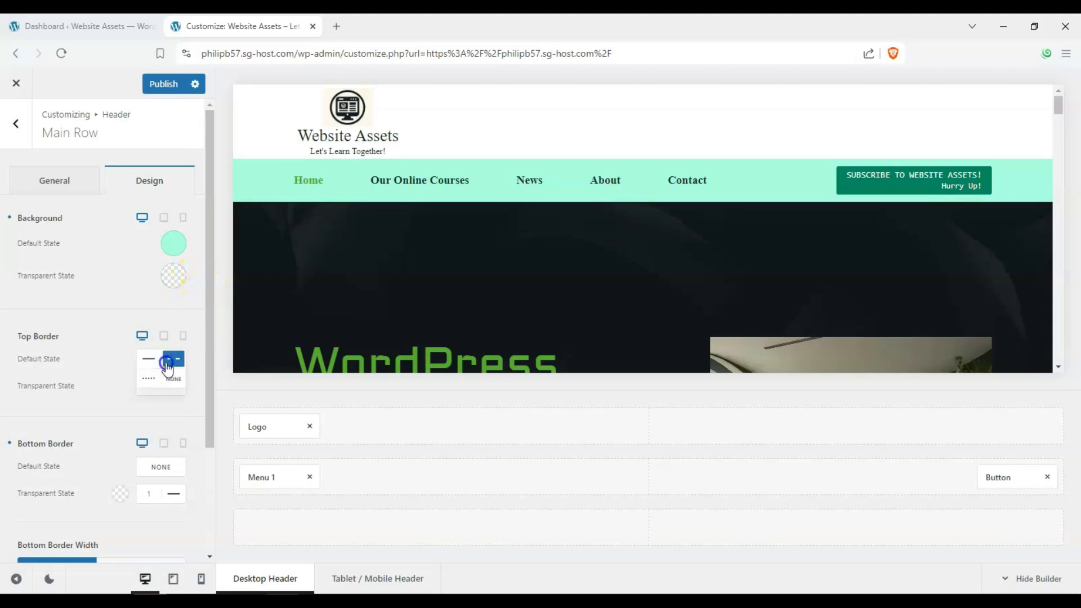
{"action": "left_click", "coordinate": [145, 379]}
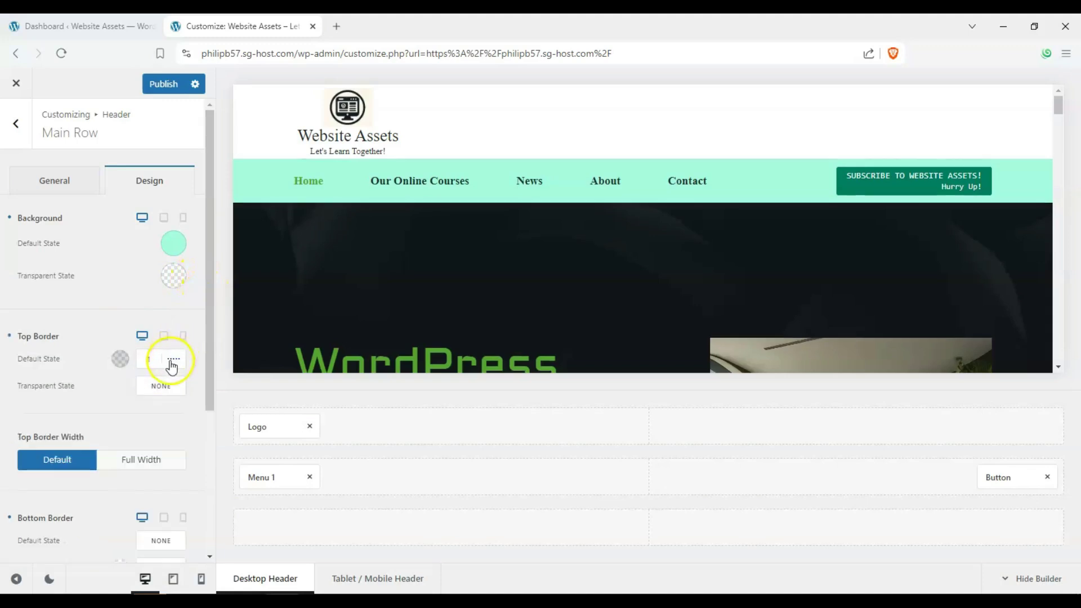
{"action": "left_click", "coordinate": [173, 360]}
{"action": "left_click", "coordinate": [172, 360]}
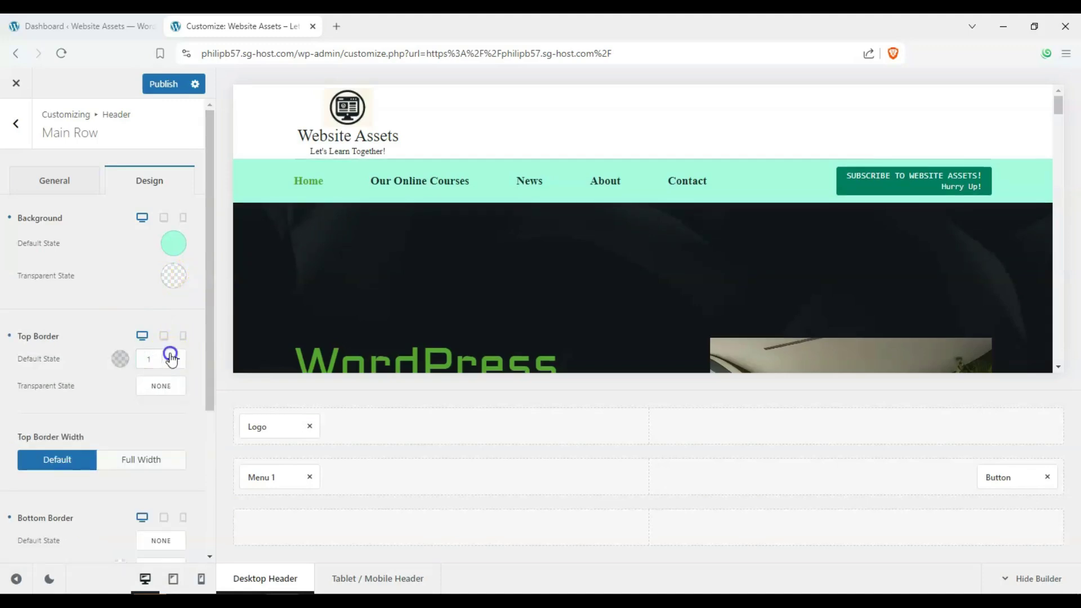
{"action": "left_click", "coordinate": [174, 362]}
{"action": "left_click", "coordinate": [174, 362]}
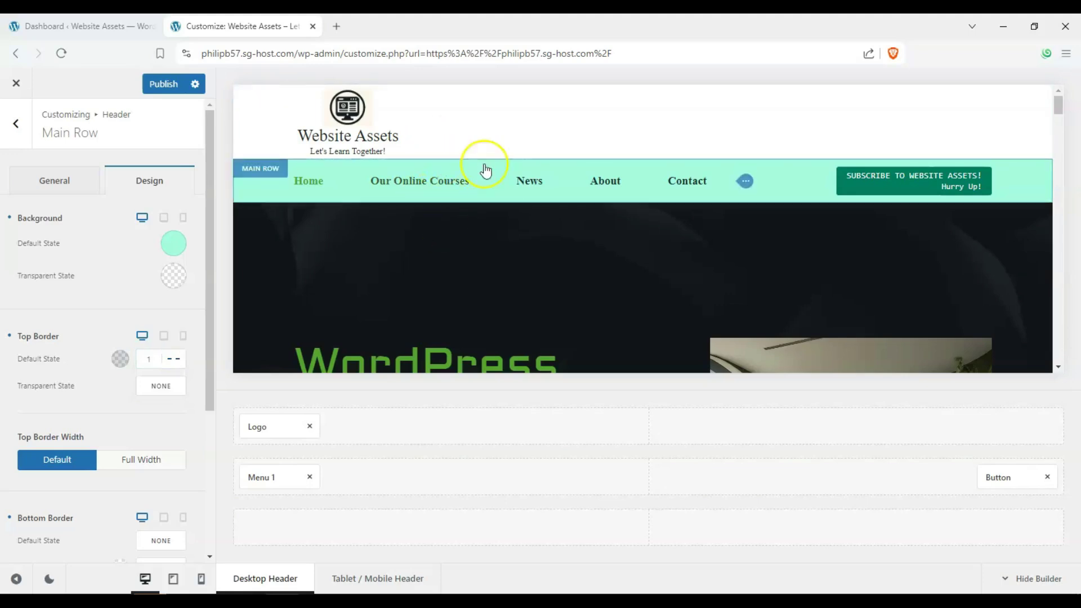
{"action": "left_click_drag", "start_coordinate": [213, 340], "coordinate": [173, 467]}
{"action": "left_click", "coordinate": [149, 243]}
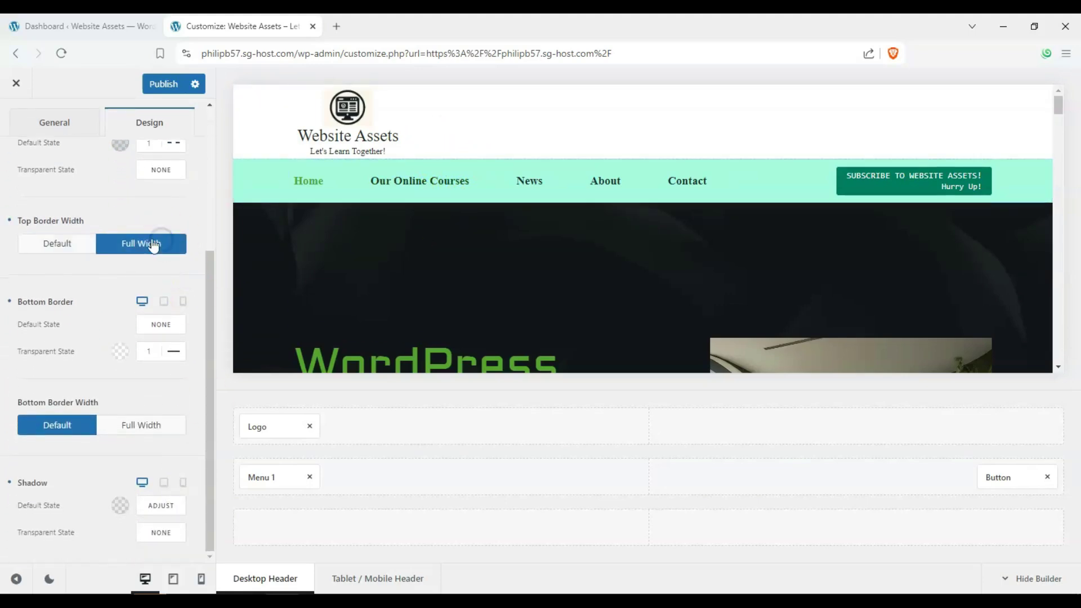
Step: Set the main row's Top Border Width to Default
{"action": "left_click", "coordinate": [80, 248]}
{"action": "left_click", "coordinate": [176, 245]}
{"action": "left_click", "coordinate": [32, 246]}
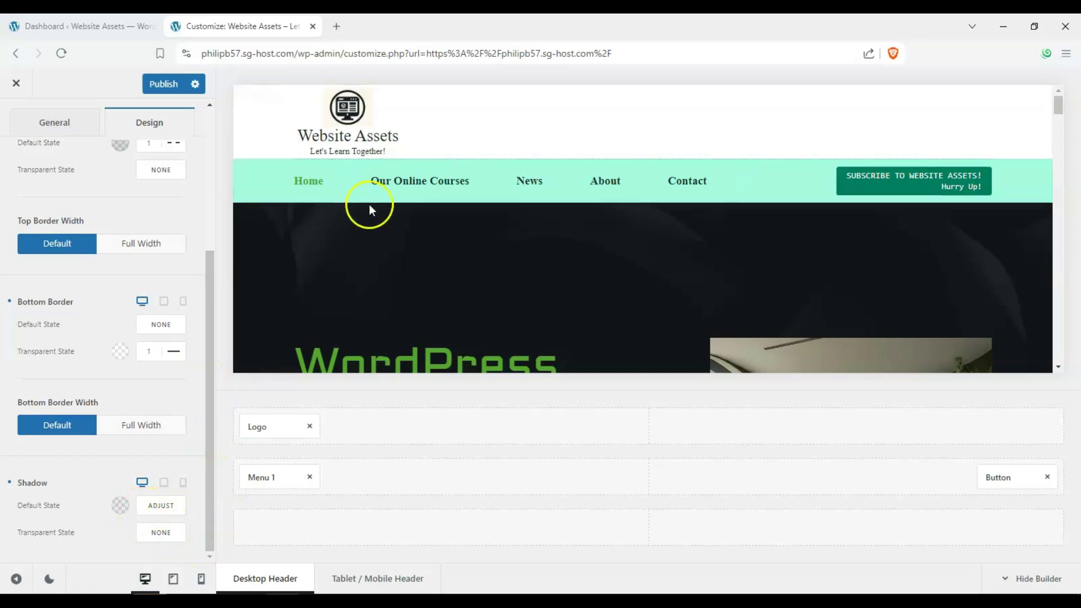
{"action": "left_click_drag", "start_coordinate": [214, 453], "coordinate": [212, 300]}
{"action": "left_click", "coordinate": [150, 357]}
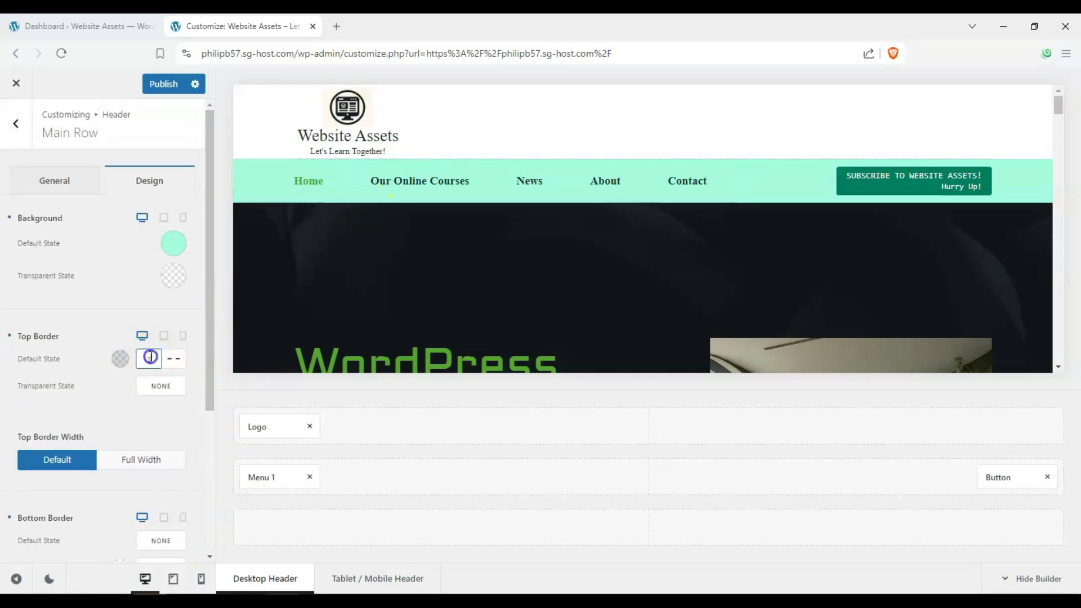
Step: Move the Logo into the main row ahead of Menu 1 and place Menu 1 in the row's center
{"action": "left_click", "coordinate": [55, 180]}
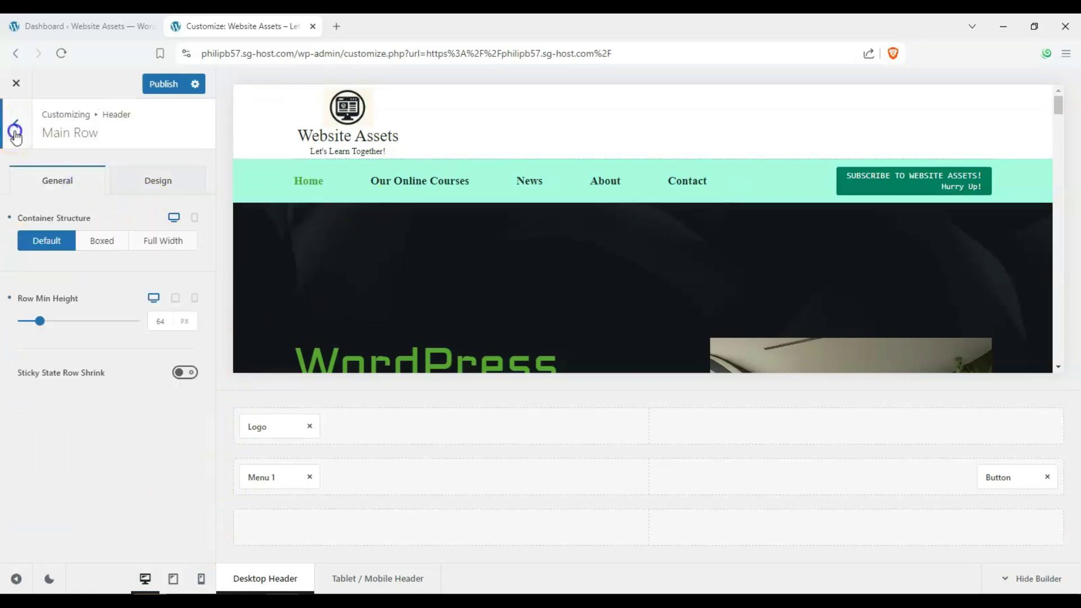
{"action": "left_click", "coordinate": [16, 123]}
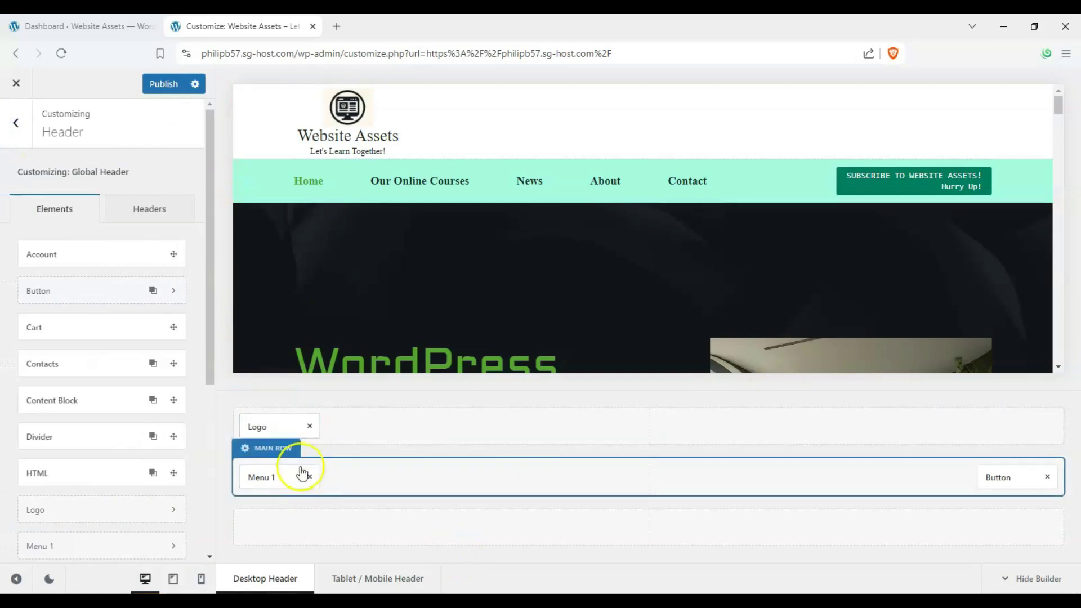
{"action": "left_click_drag", "start_coordinate": [271, 423], "coordinate": [253, 477]}
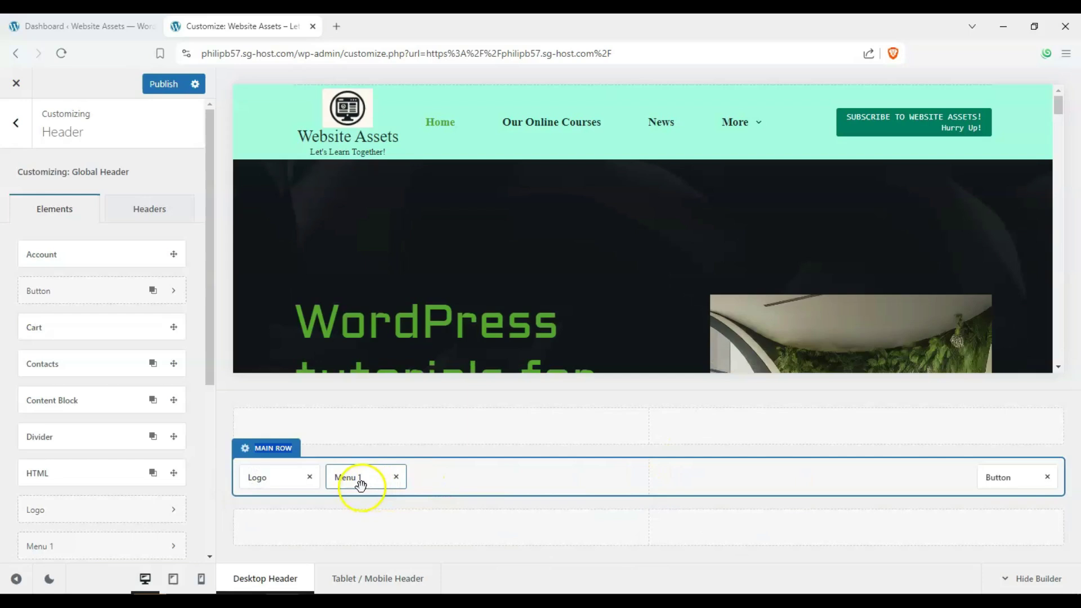
{"action": "left_click_drag", "start_coordinate": [377, 475], "coordinate": [662, 478]}
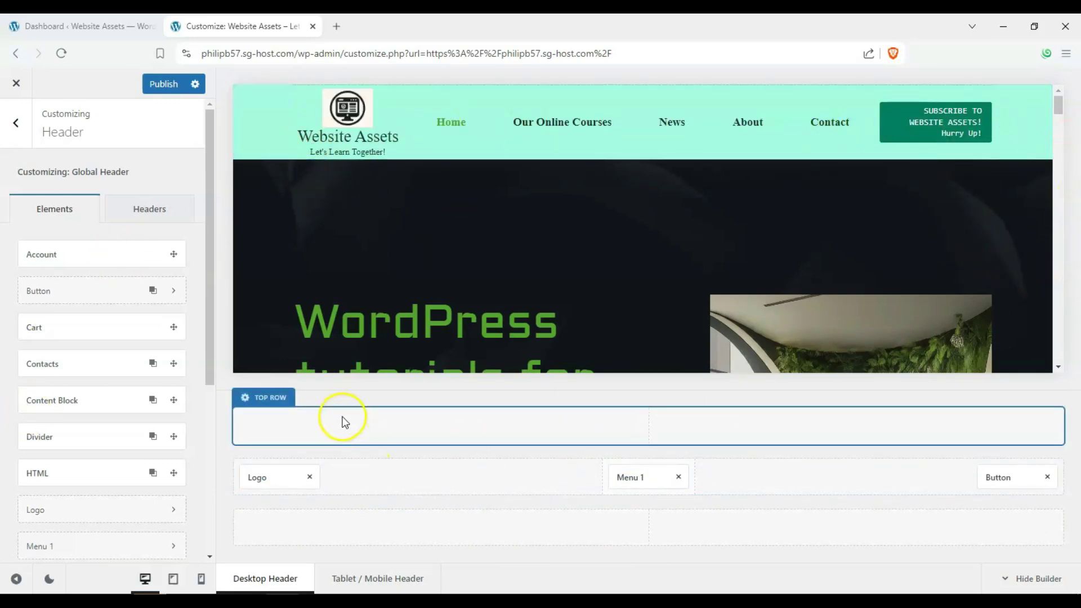
Step: Compare the layouts of the desktop header and the tablet/mobile header
{"action": "left_click", "coordinate": [347, 582]}
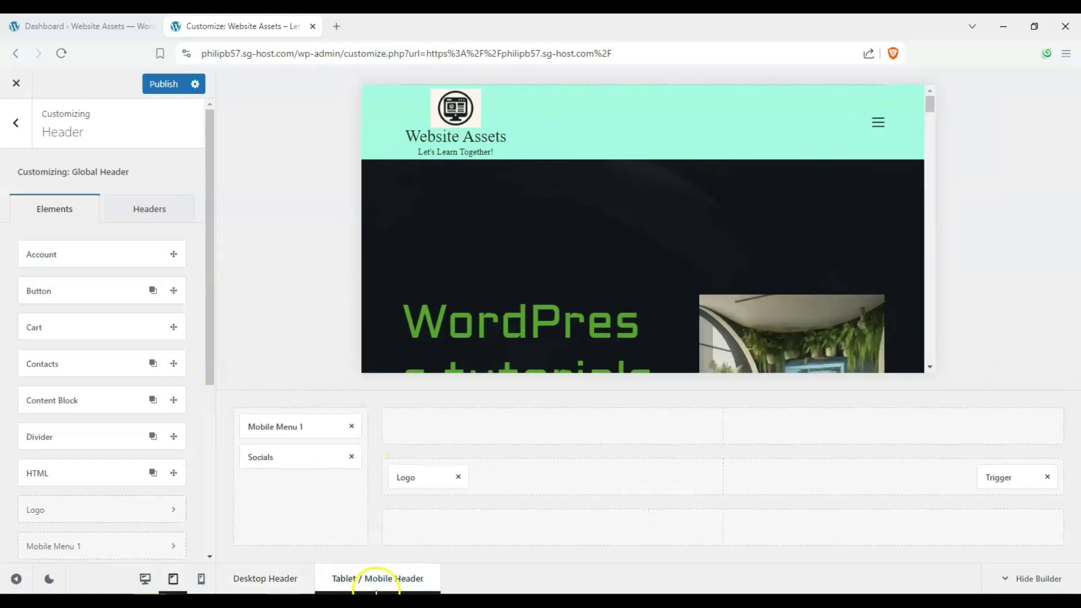
{"action": "left_click", "coordinate": [292, 579]}
{"action": "left_click", "coordinate": [360, 578]}
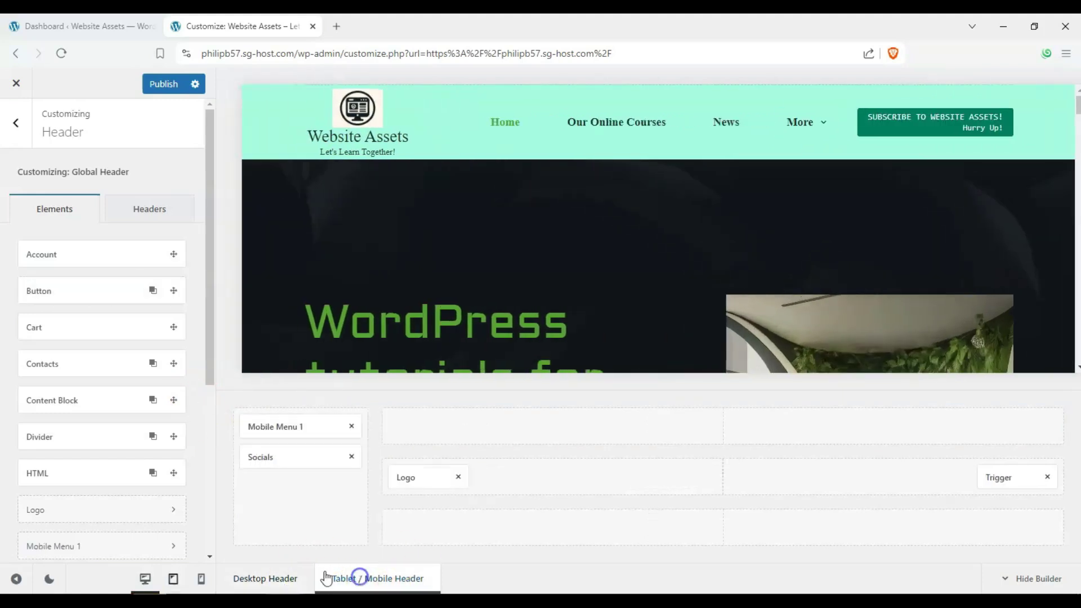
{"action": "left_click", "coordinate": [279, 578]}
{"action": "left_click", "coordinate": [354, 578]}
{"action": "left_click", "coordinate": [278, 578]}
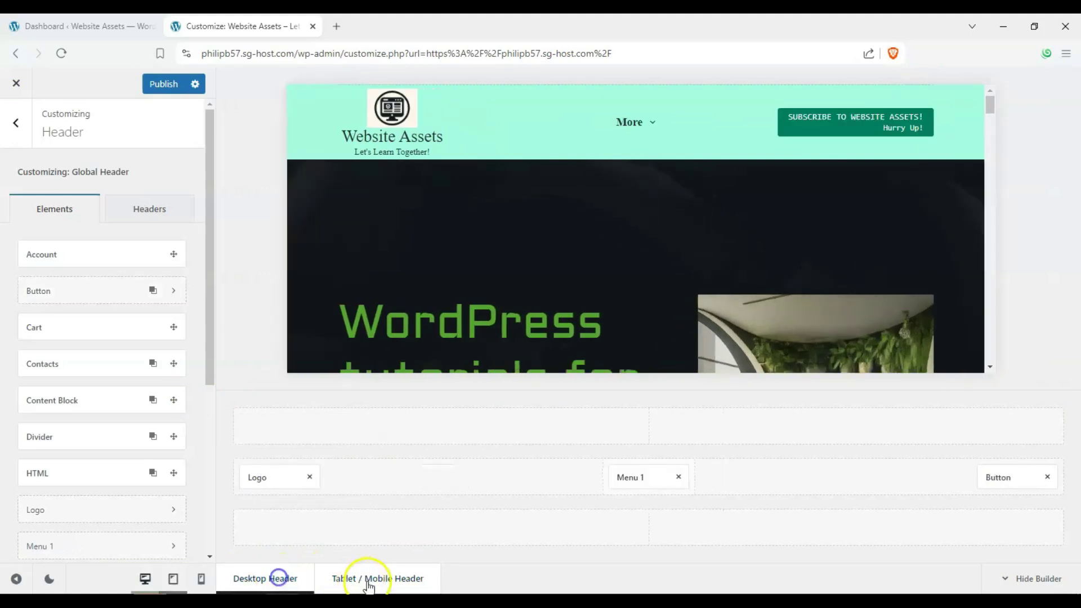
{"action": "left_click", "coordinate": [369, 584]}
{"action": "left_click", "coordinate": [290, 578]}
Step: Open the tablet/mobile header's menu in the preview and add the Account element below Socials in the off-canvas area
{"action": "left_click", "coordinate": [357, 579]}
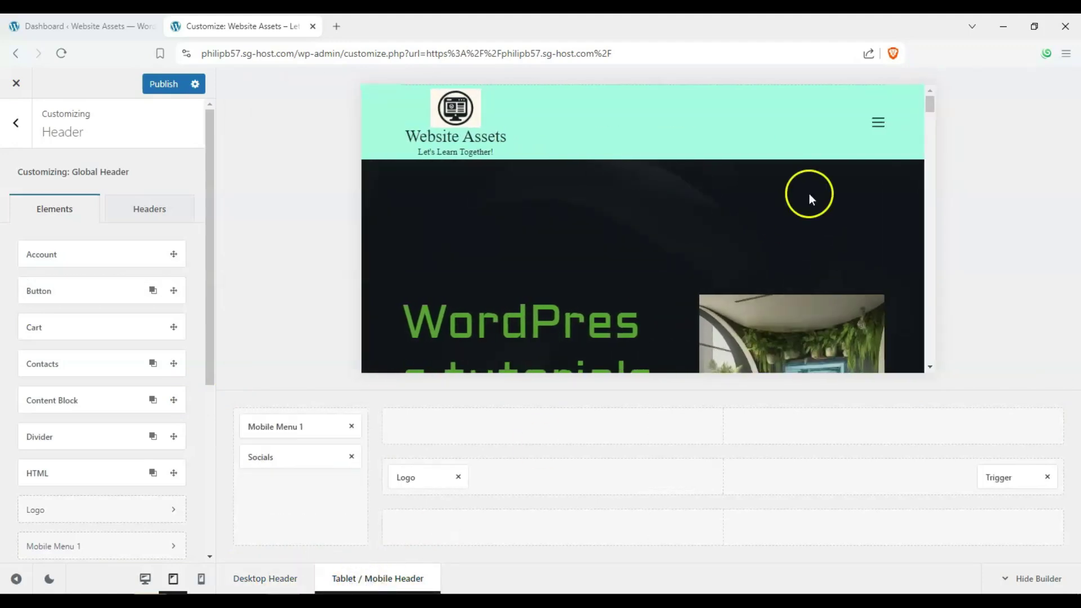
{"action": "left_click", "coordinate": [876, 124]}
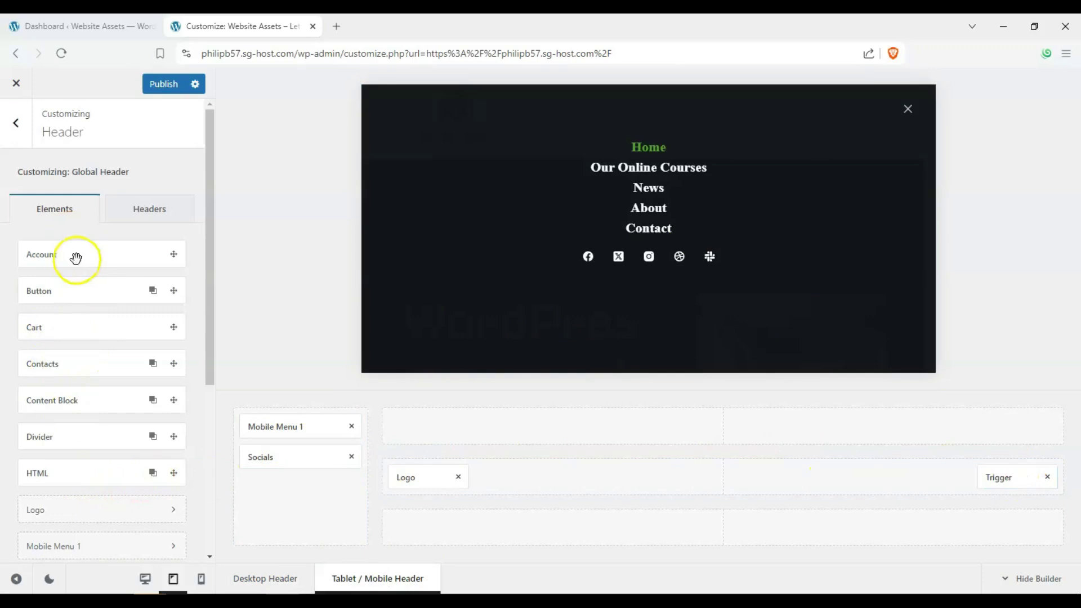
{"action": "left_click_drag", "start_coordinate": [71, 253], "coordinate": [302, 484]}
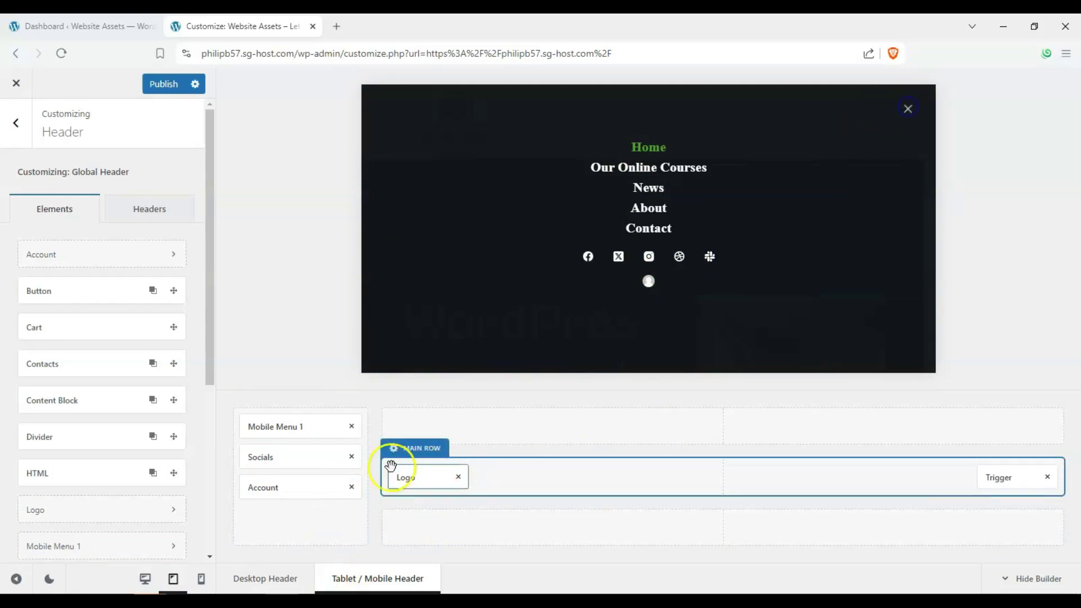
Step: Close the off-canvas menu preview and return to the desktop header layout
{"action": "left_click", "coordinate": [266, 579]}
{"action": "left_click", "coordinate": [345, 581]}
{"action": "left_click", "coordinate": [252, 579]}
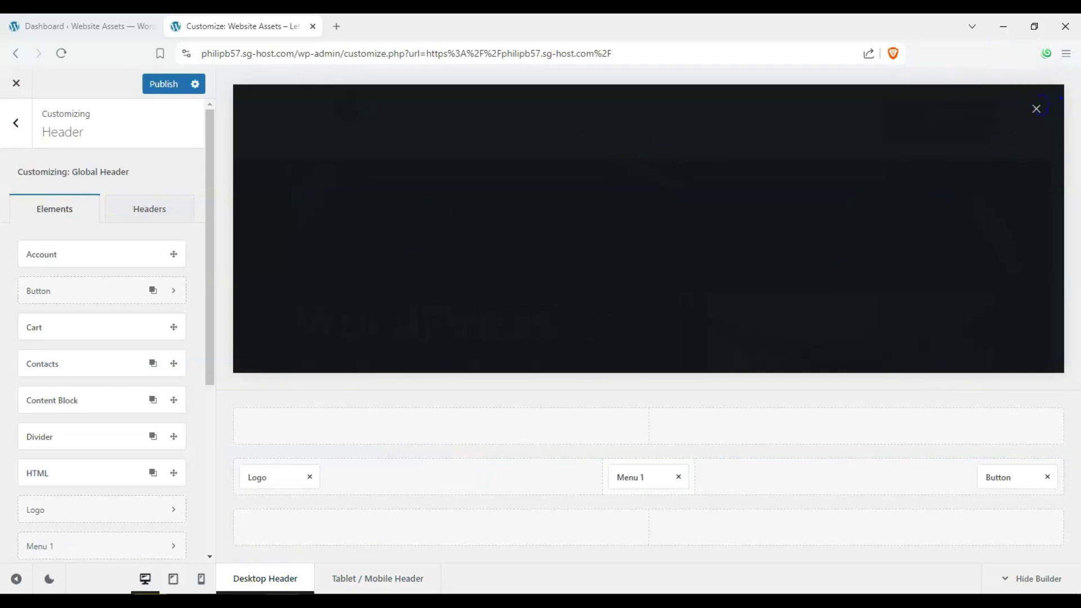
{"action": "left_click", "coordinate": [27, 134]}
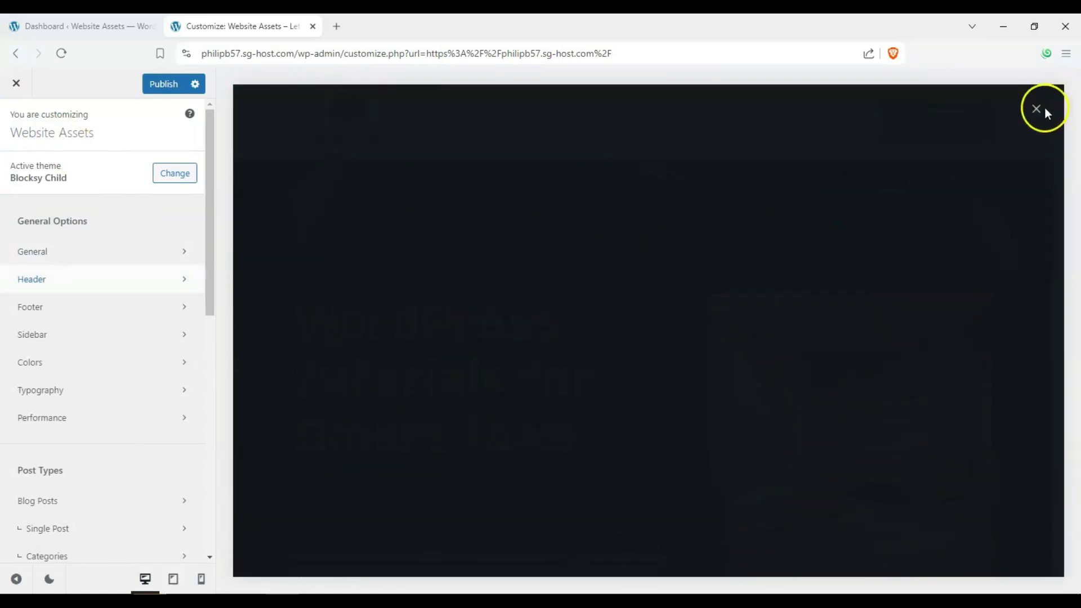
{"action": "left_click", "coordinate": [137, 254]}
{"action": "left_click", "coordinate": [17, 135]}
{"action": "left_click", "coordinate": [65, 293]}
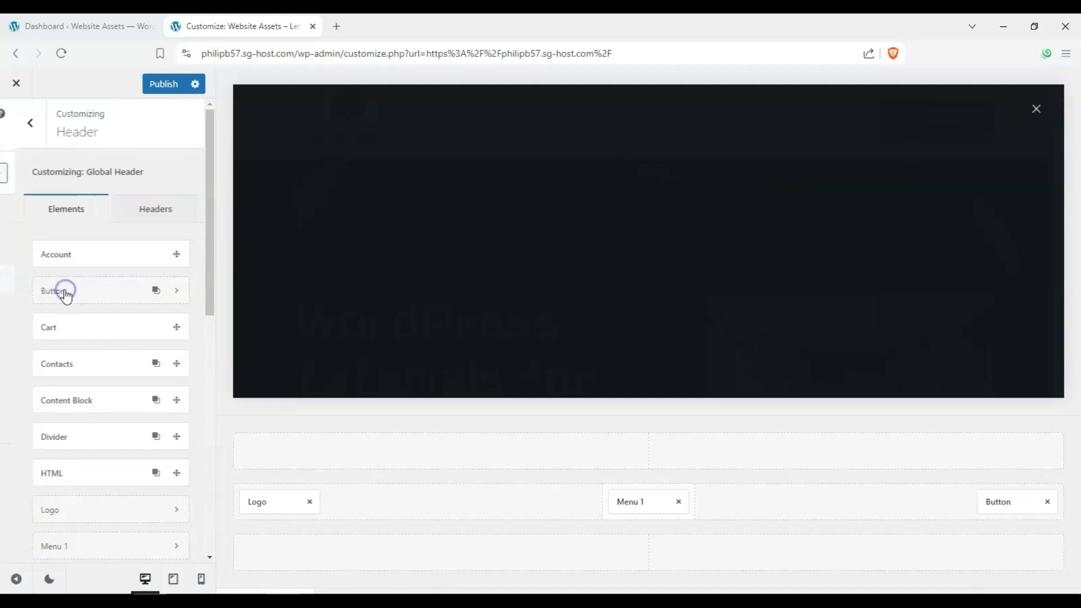
{"action": "left_click", "coordinate": [356, 585]}
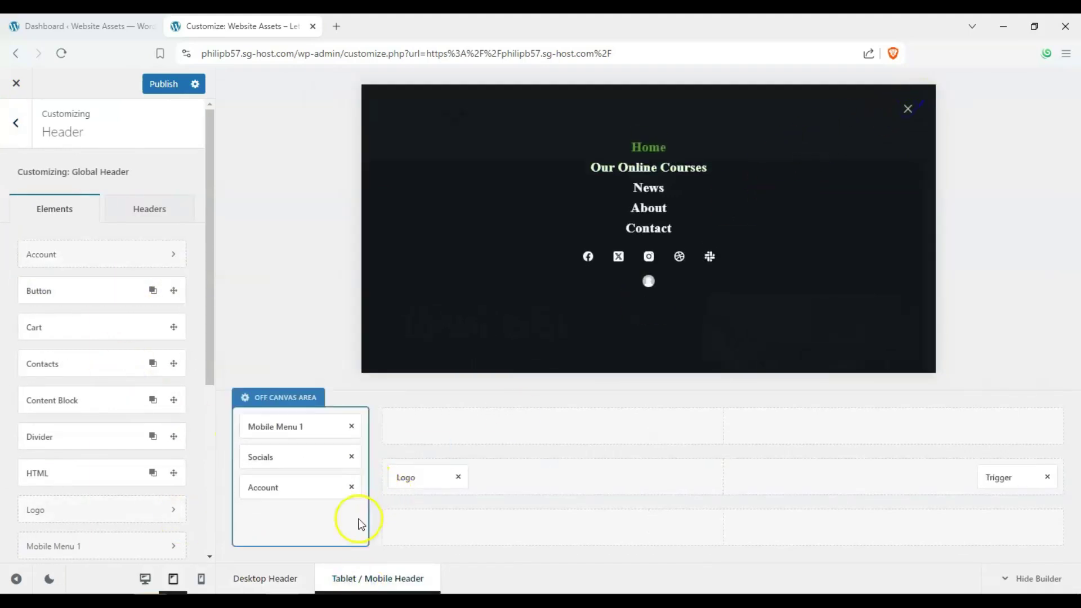
{"action": "left_click", "coordinate": [145, 580]}
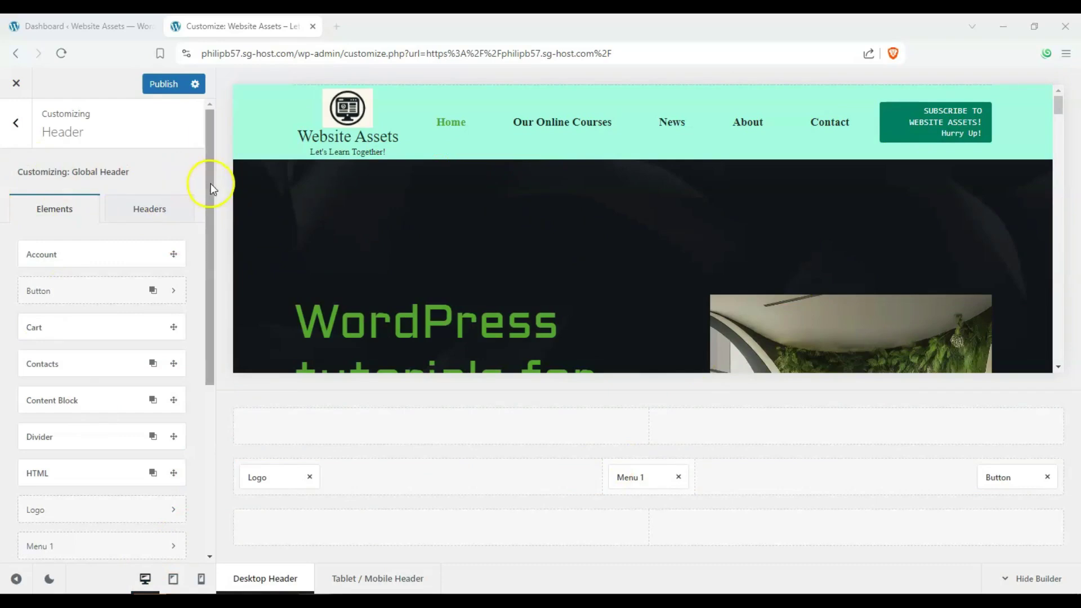
Step: Add the Socials element at the start of the desktop header's bottom row
{"action": "left_click_drag", "start_coordinate": [210, 184], "coordinate": [208, 217]}
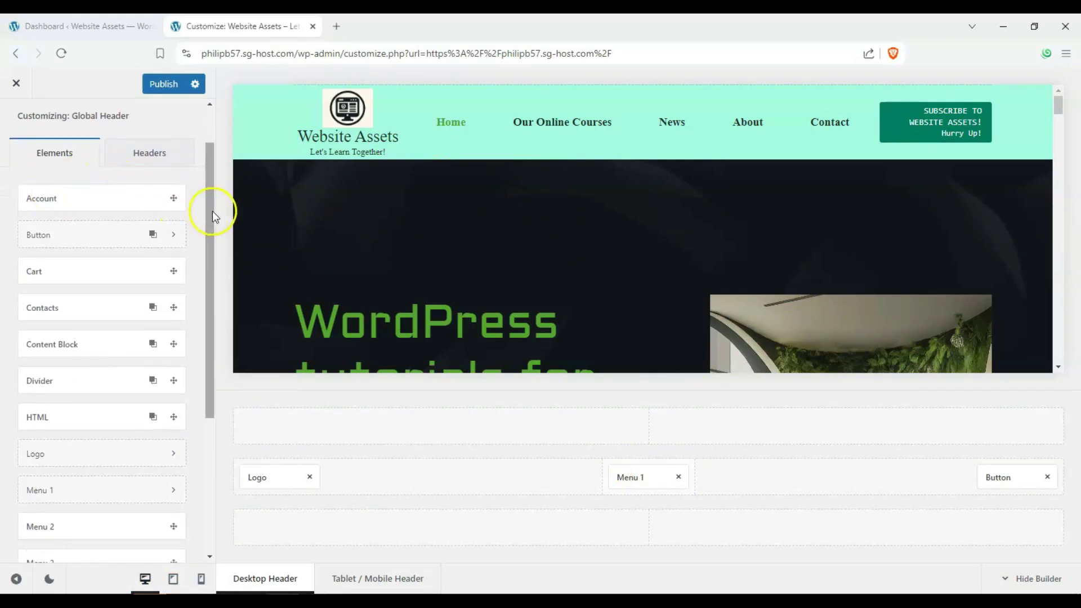
{"action": "left_click_drag", "start_coordinate": [210, 229], "coordinate": [186, 399]}
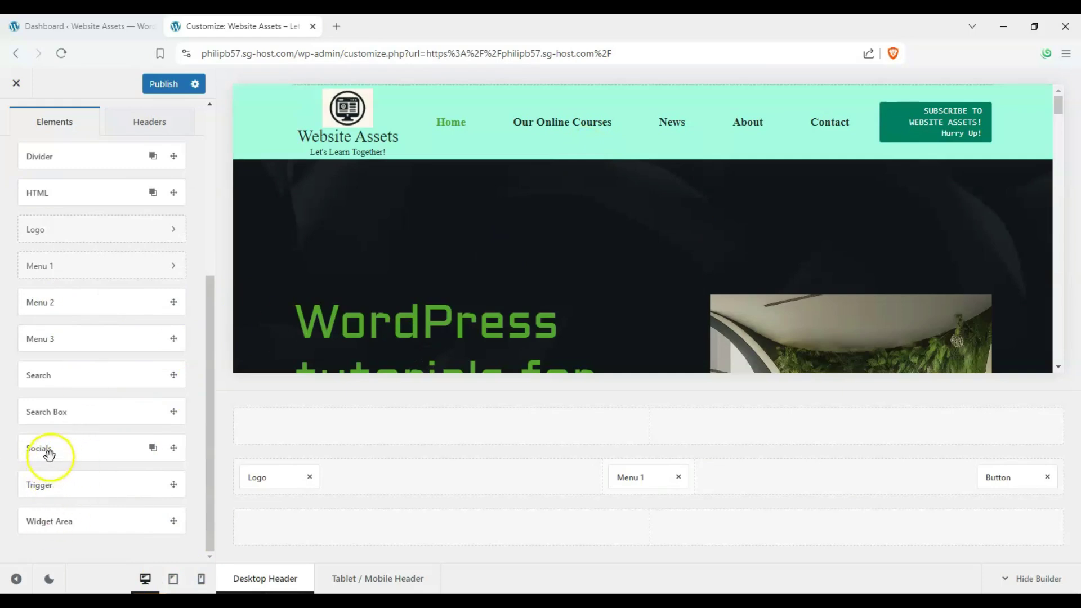
{"action": "left_click_drag", "start_coordinate": [60, 452], "coordinate": [293, 534]}
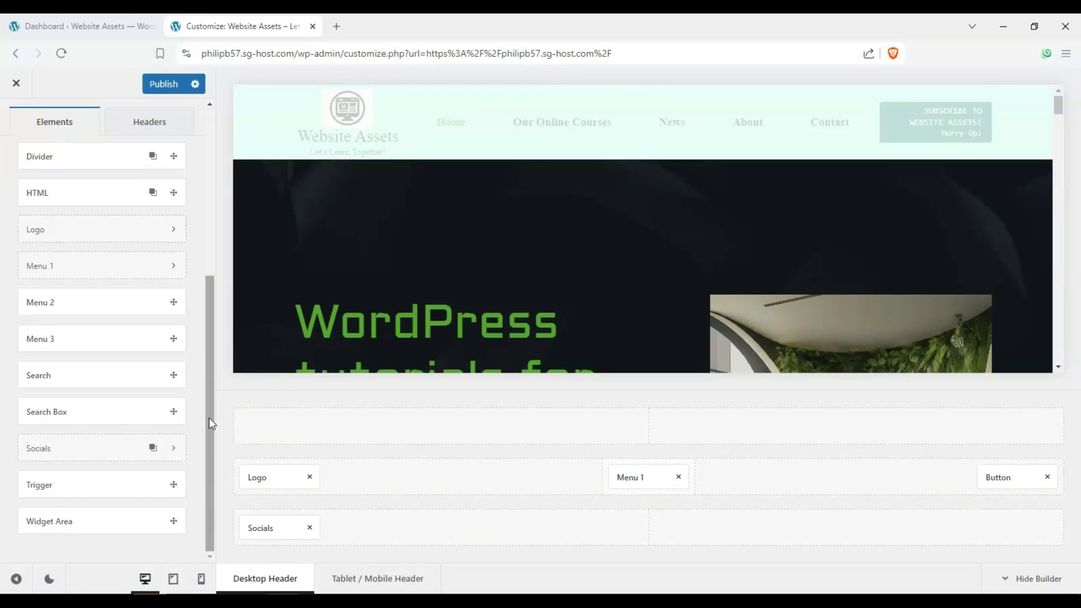
{"action": "left_click", "coordinate": [697, 191]}
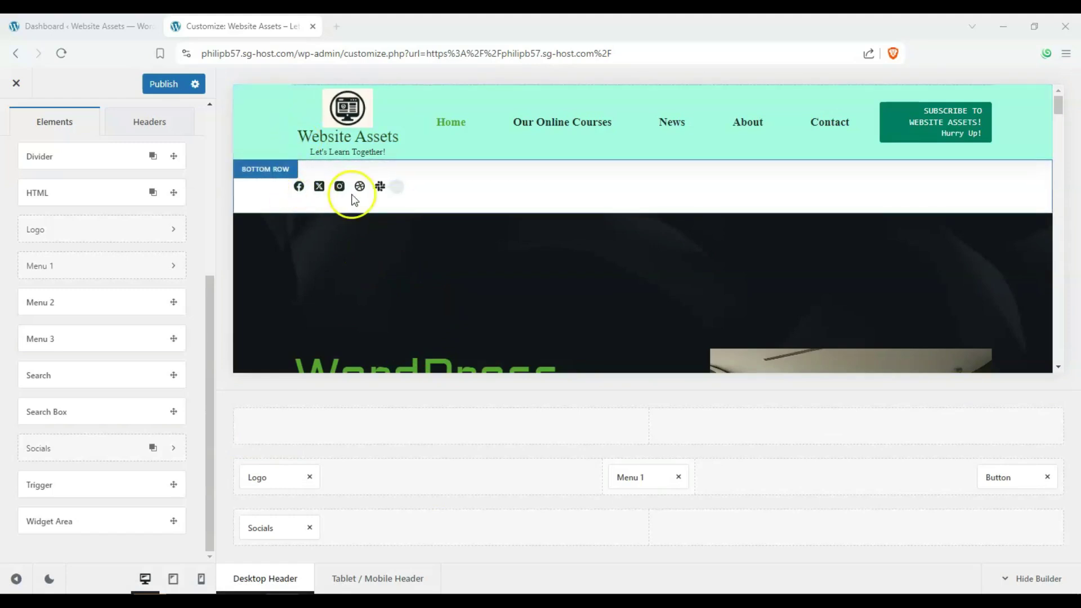
{"action": "scroll", "coordinate": [89, 251], "scroll_direction": "up", "scroll_amount": 5}
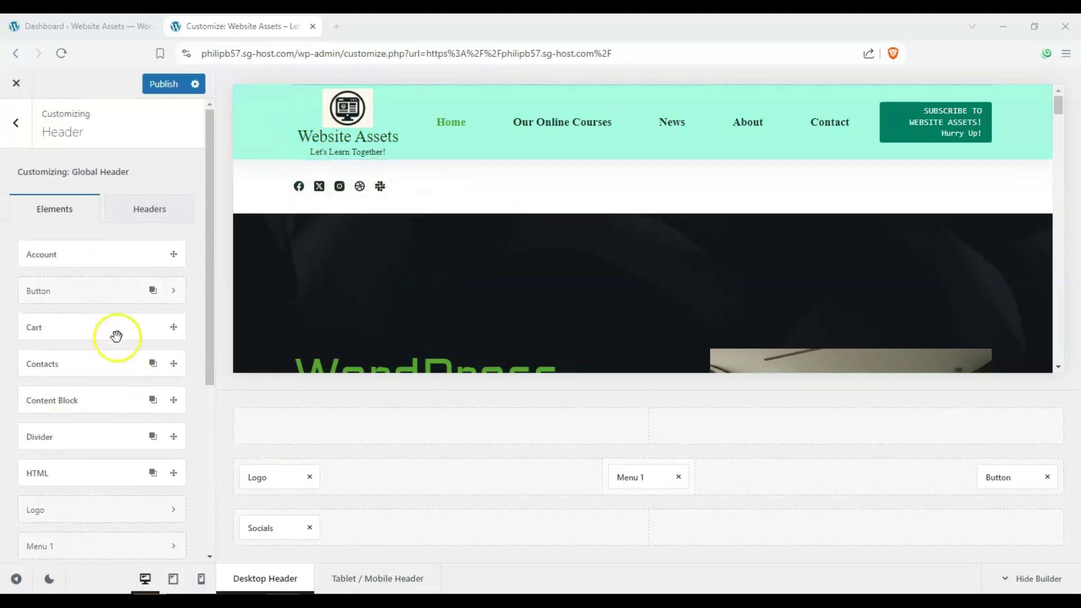
{"action": "scroll", "coordinate": [89, 313], "scroll_direction": "down", "scroll_amount": 3}
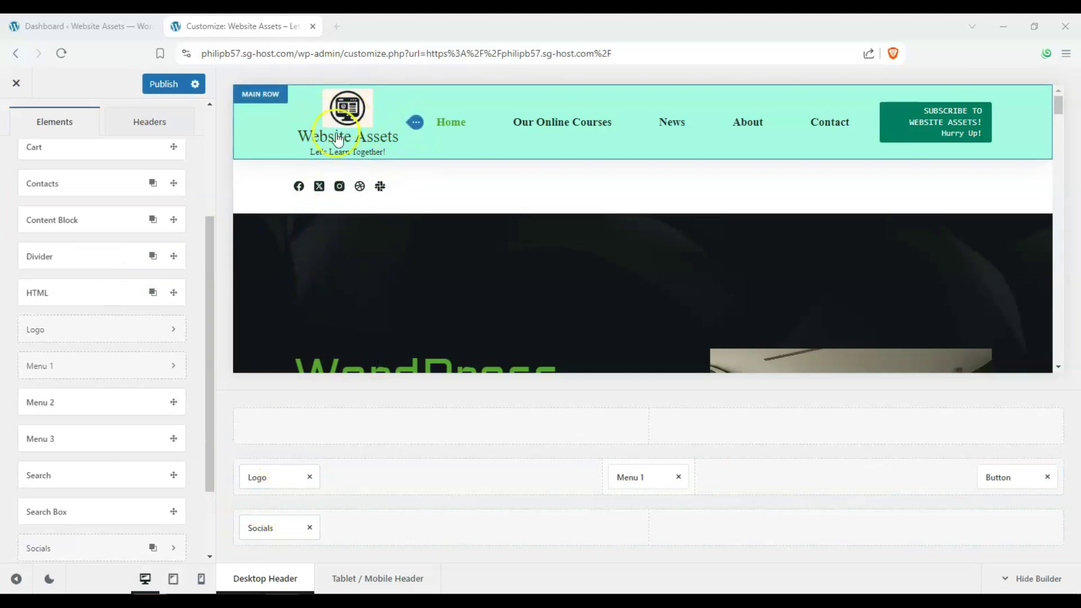
Step: In the Logo element's settings, set the Transparent State Logo to the same image as the main logo
{"action": "left_click", "coordinate": [261, 477]}
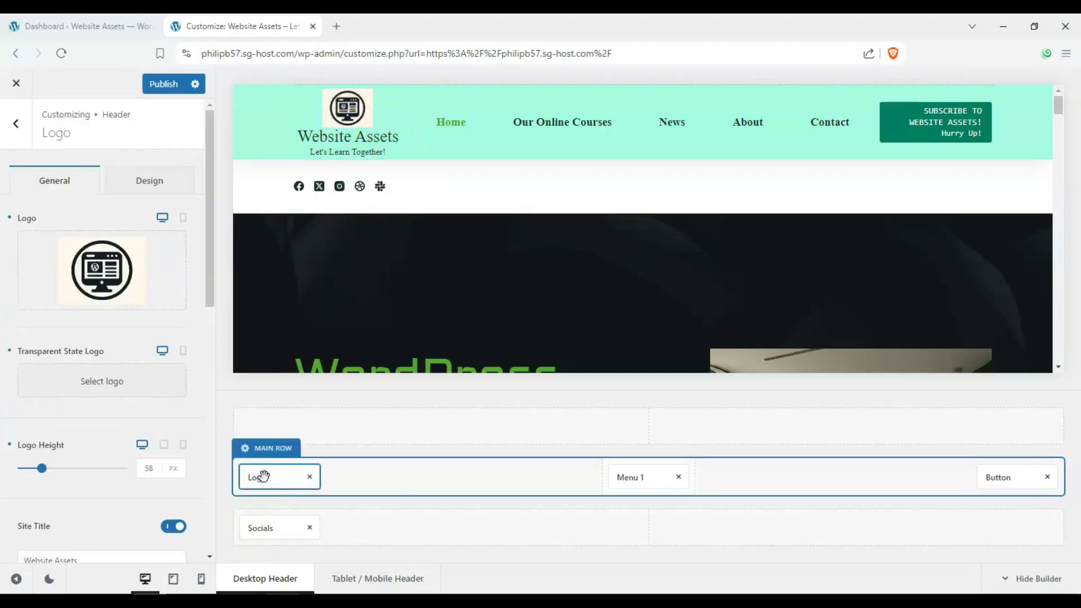
{"action": "left_click", "coordinate": [100, 271]}
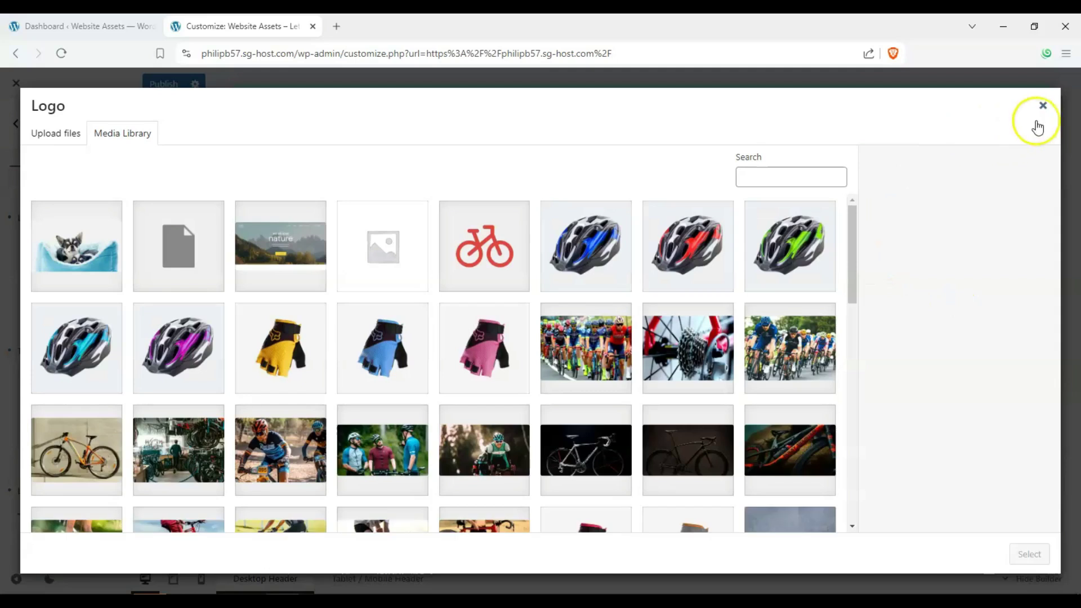
{"action": "left_click", "coordinate": [1037, 129]}
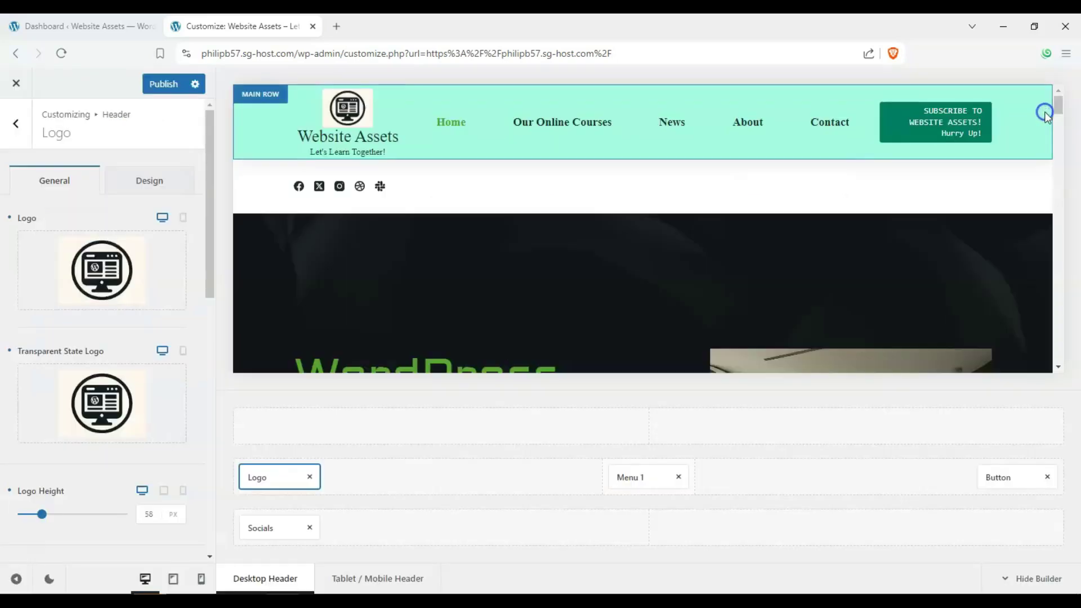
Step: Turn off the Site Tagline in the Logo element, keeping the Site Title enabled
{"action": "left_click_drag", "start_coordinate": [207, 253], "coordinate": [198, 386]}
{"action": "left_click", "coordinate": [173, 211]}
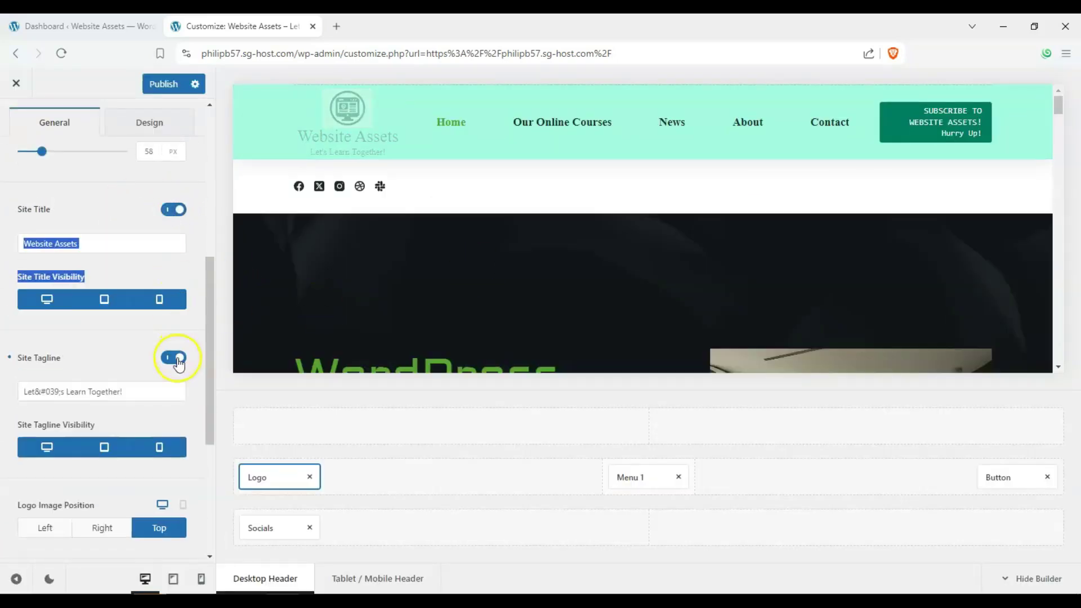
{"action": "left_click", "coordinate": [173, 357]}
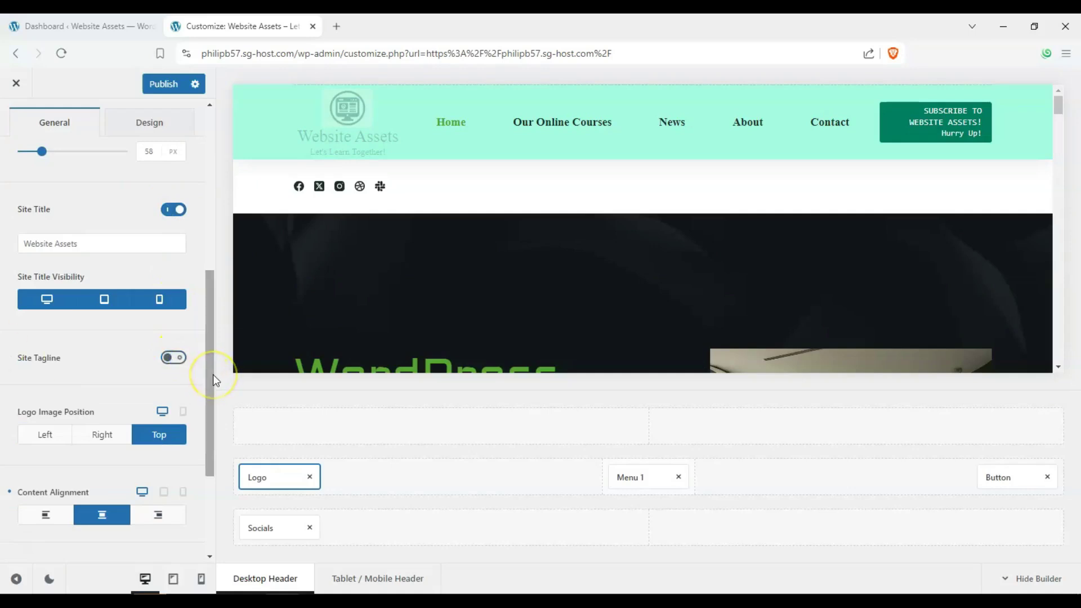
{"action": "left_click_drag", "start_coordinate": [213, 374], "coordinate": [224, 296]}
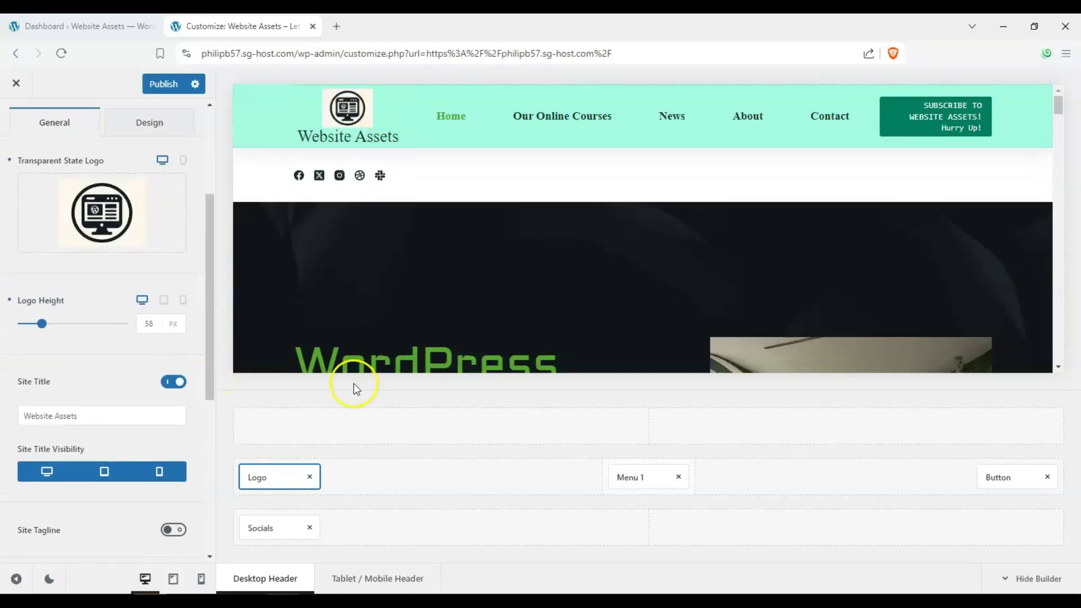
Step: Remove Dribbble from the Socials element's networks and add VK
{"action": "left_click", "coordinate": [270, 527]}
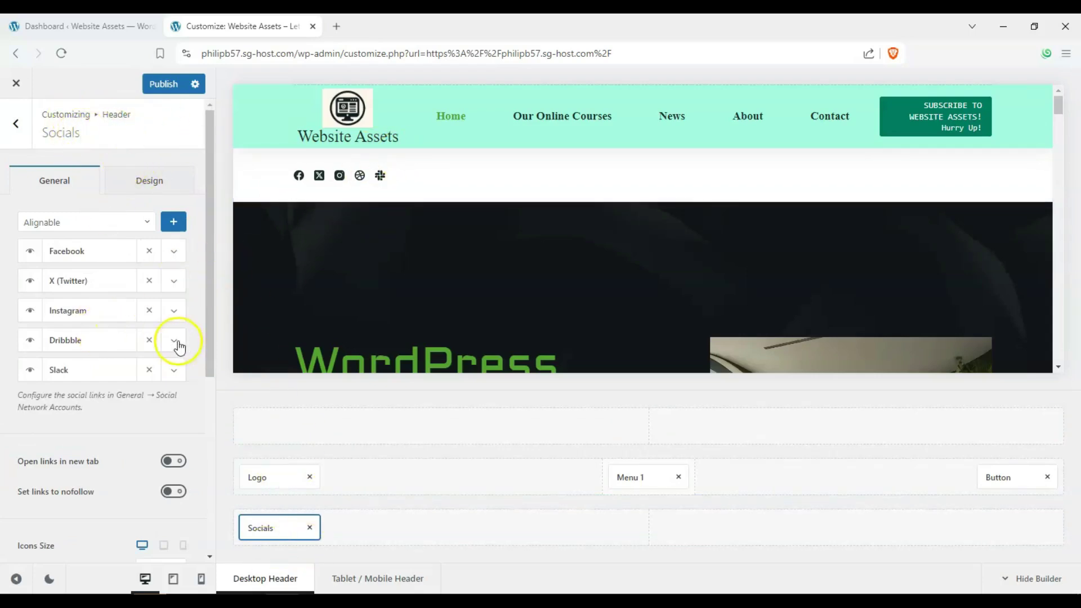
{"action": "left_click", "coordinate": [157, 340]}
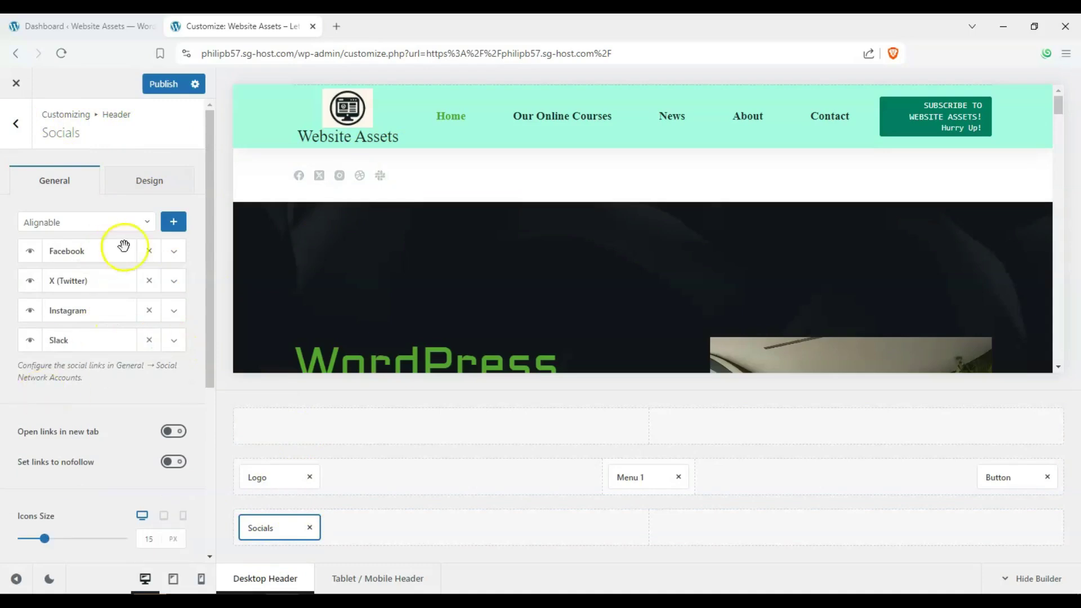
{"action": "left_click", "coordinate": [143, 219]}
{"action": "left_click_drag", "start_coordinate": [151, 274], "coordinate": [149, 342]}
{"action": "left_click", "coordinate": [61, 363]}
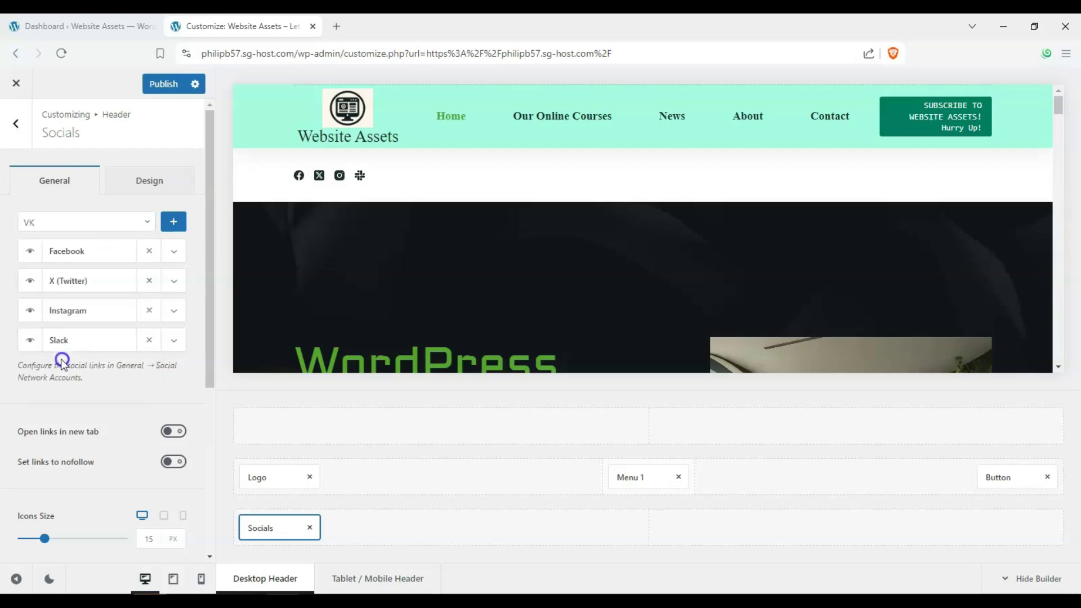
{"action": "left_click", "coordinate": [174, 223]}
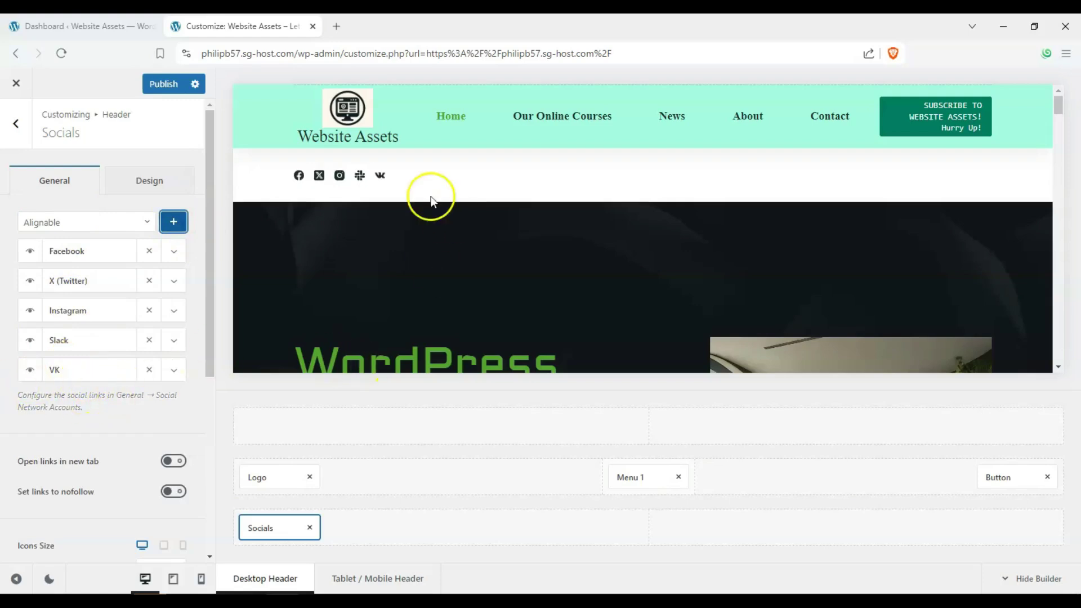
Step: Set the social icons' size to 20 px, their spacing to 49 px and their color to Official
{"action": "left_click_drag", "start_coordinate": [208, 371], "coordinate": [159, 548]}
{"action": "left_click_drag", "start_coordinate": [44, 266], "coordinate": [52, 266]}
{"action": "left_click_drag", "start_coordinate": [54, 326], "coordinate": [118, 328]}
{"action": "left_click", "coordinate": [167, 399]}
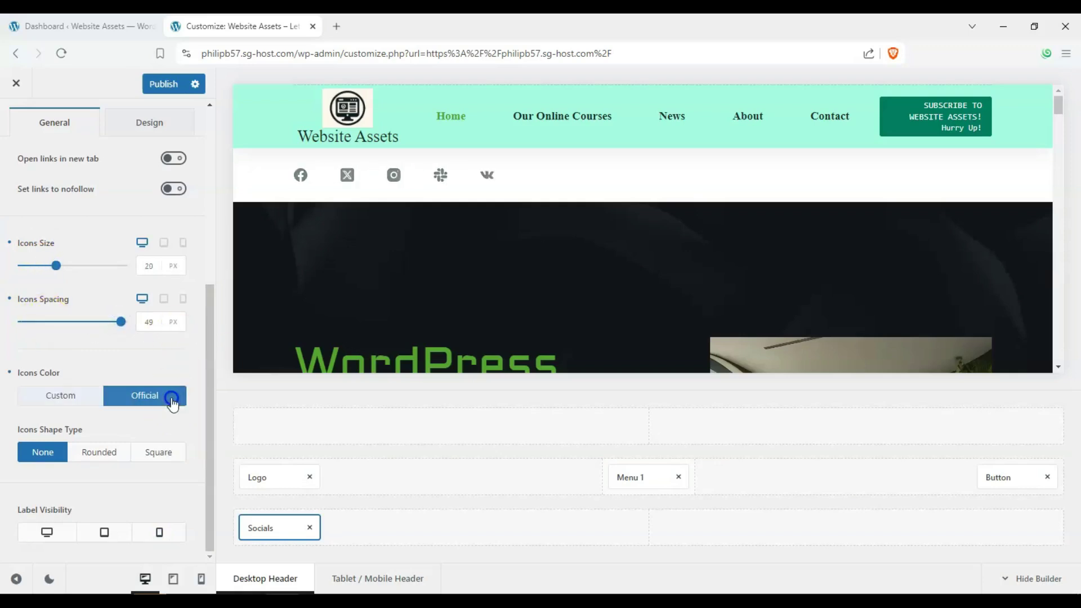
{"action": "left_click", "coordinate": [141, 401]}
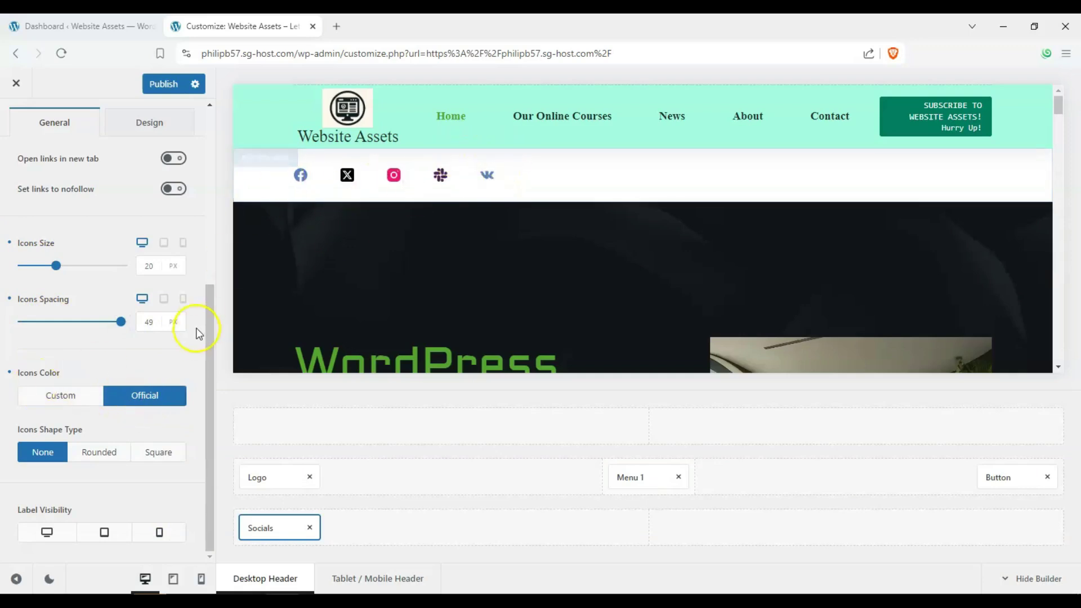
Step: Show the Socials labels on desktop and move the Socials element to the middle of the bottom row
{"action": "left_click", "coordinate": [209, 374]}
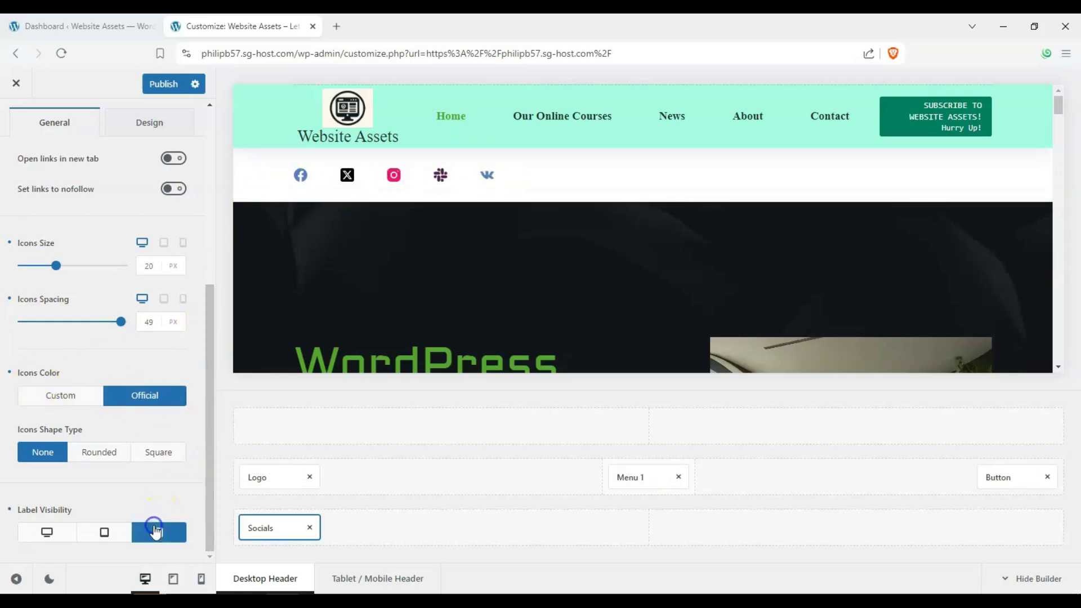
{"action": "left_click", "coordinate": [59, 529]}
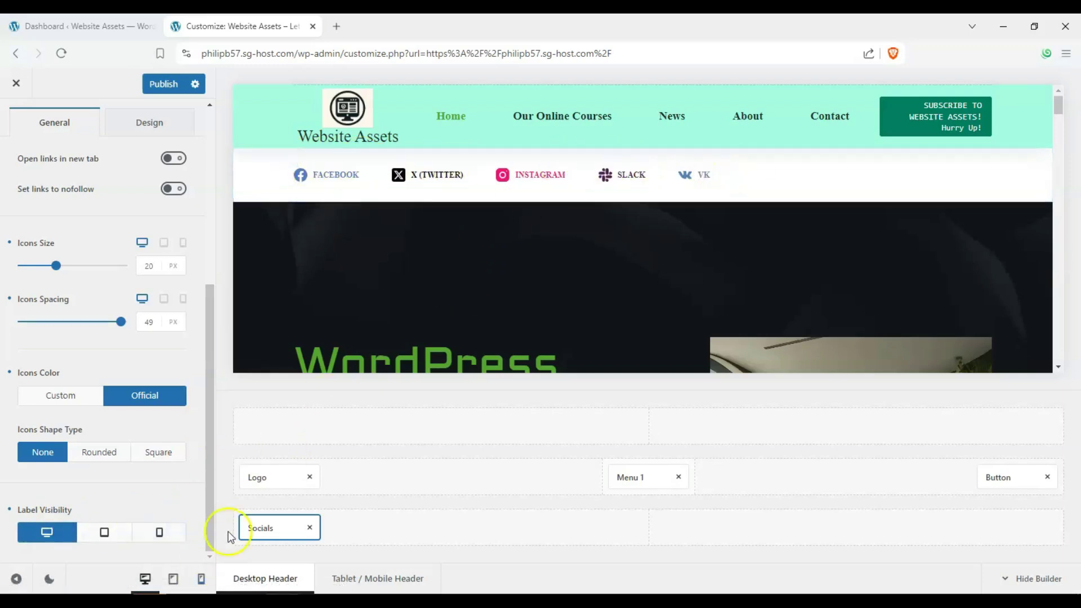
{"action": "left_click_drag", "start_coordinate": [248, 528], "coordinate": [645, 523]}
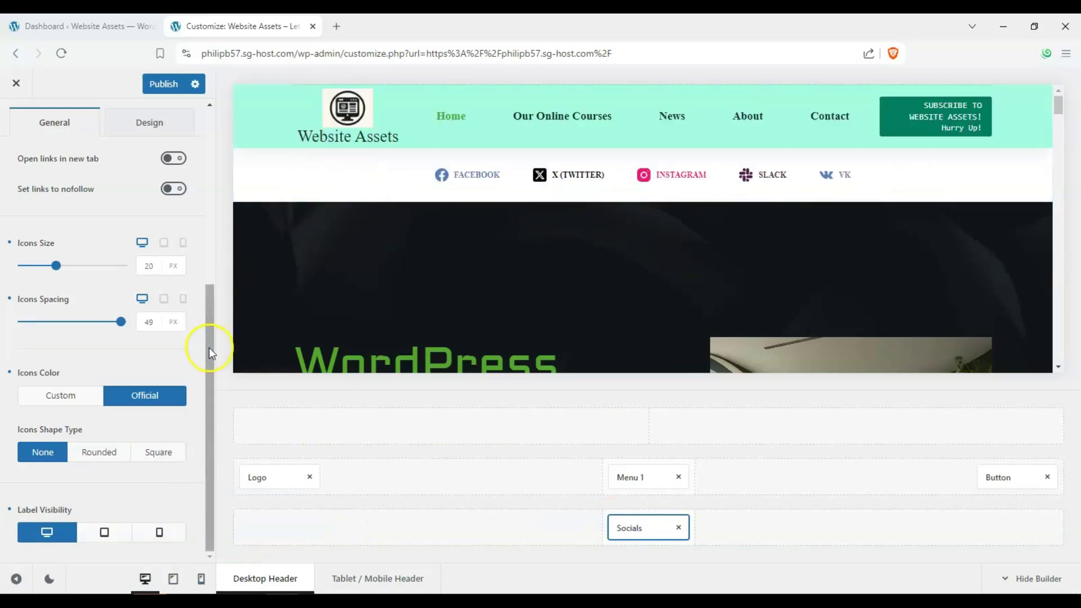
Step: Set the Socials element's links to open in a new tab
{"action": "left_click_drag", "start_coordinate": [208, 347], "coordinate": [212, 187]}
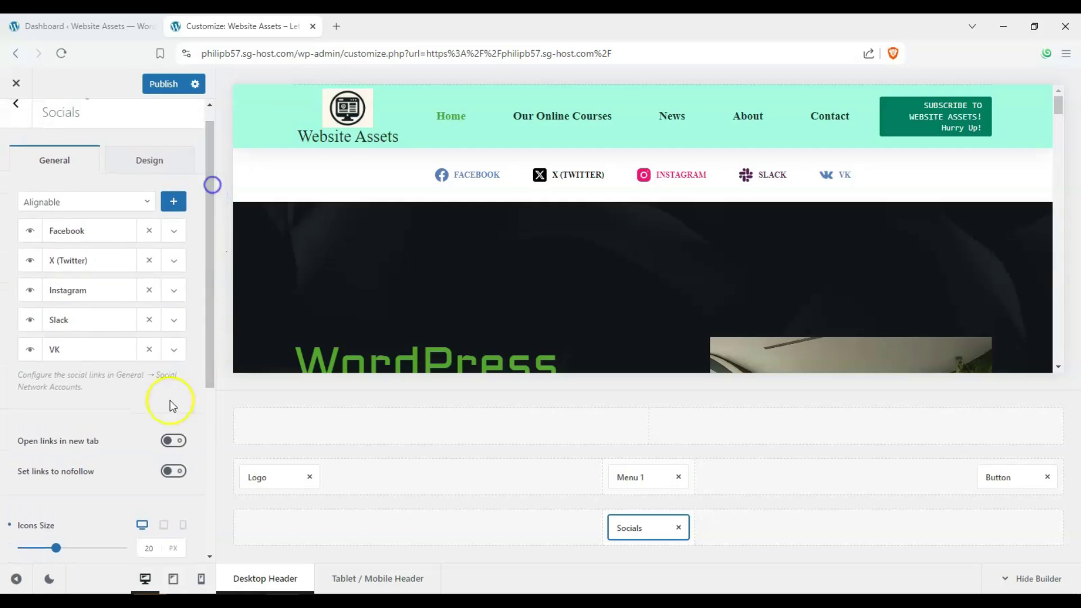
{"action": "left_click", "coordinate": [173, 438]}
{"action": "left_click_drag", "start_coordinate": [210, 309], "coordinate": [219, 282]}
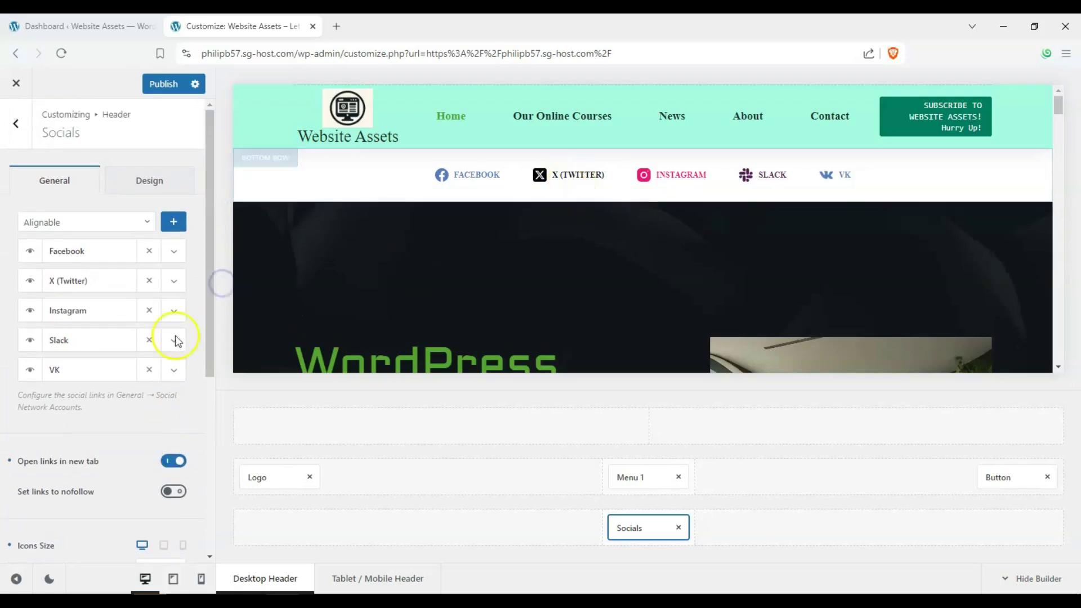
Step: Change the Socials element's label font family to Kite One
{"action": "left_click", "coordinate": [134, 186]}
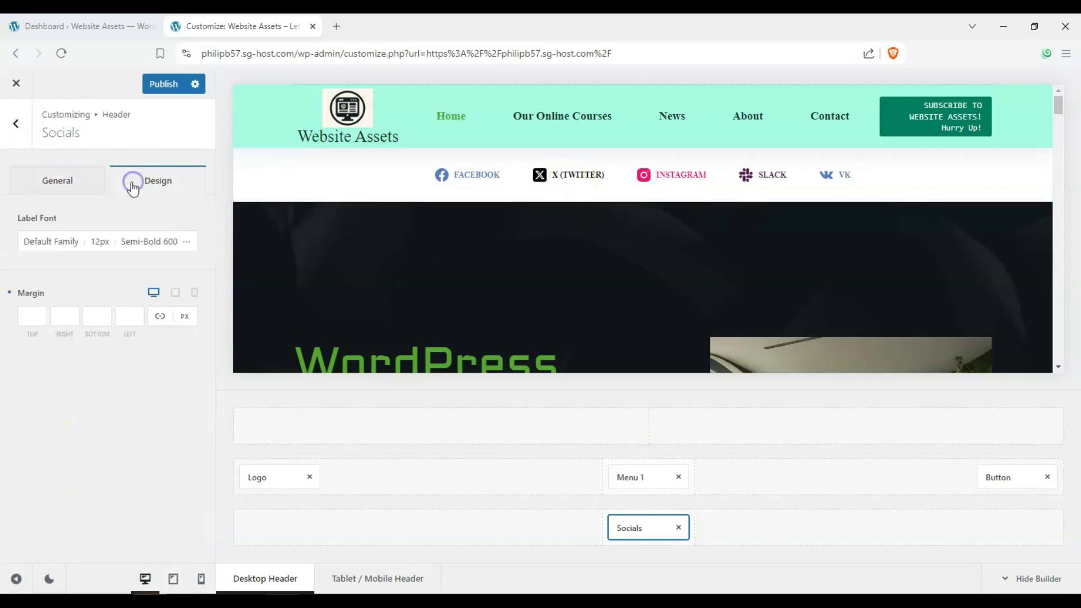
{"action": "left_click", "coordinate": [65, 243]}
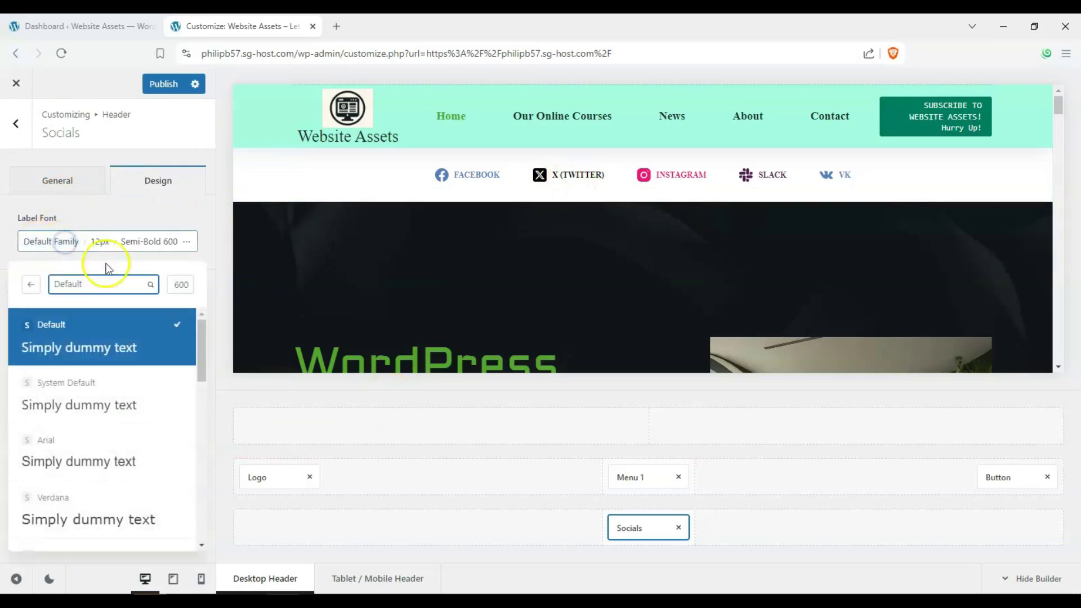
{"action": "left_click_drag", "start_coordinate": [200, 335], "coordinate": [195, 436]}
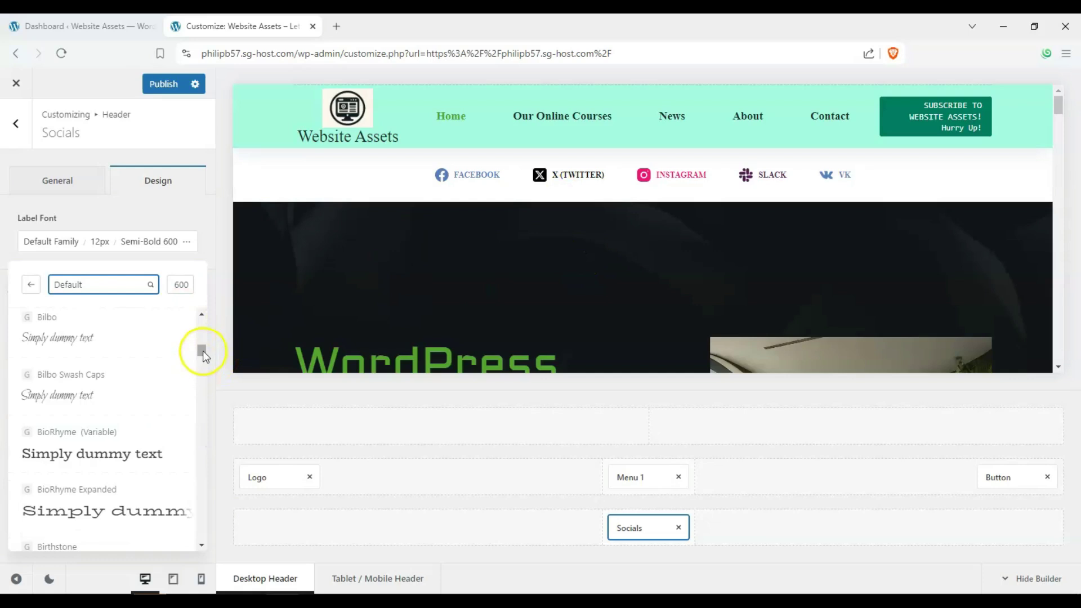
{"action": "left_click_drag", "start_coordinate": [202, 354], "coordinate": [205, 412]}
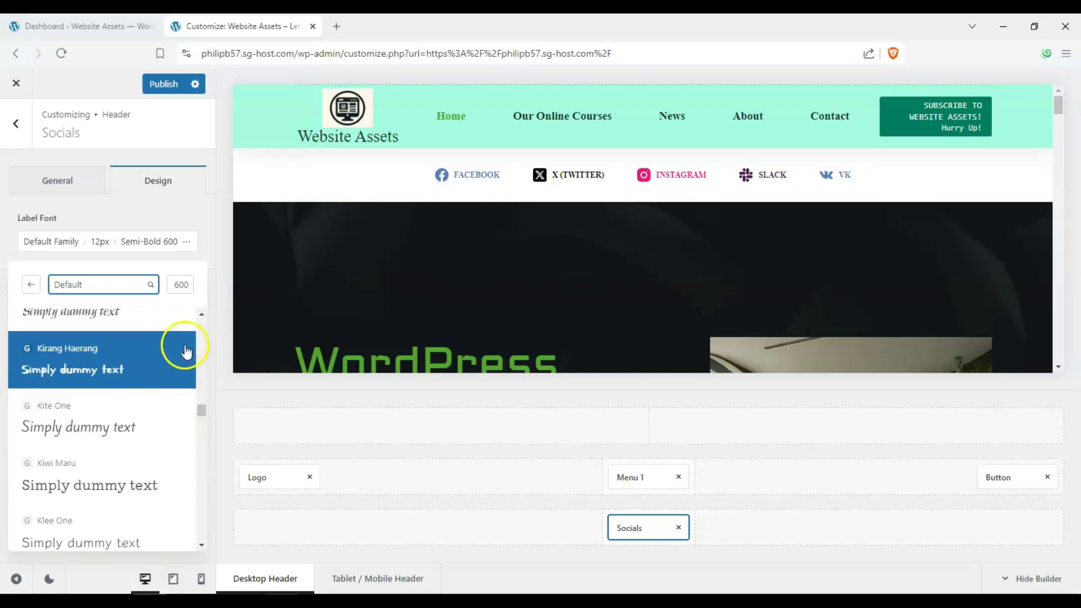
{"action": "left_click", "coordinate": [160, 425]}
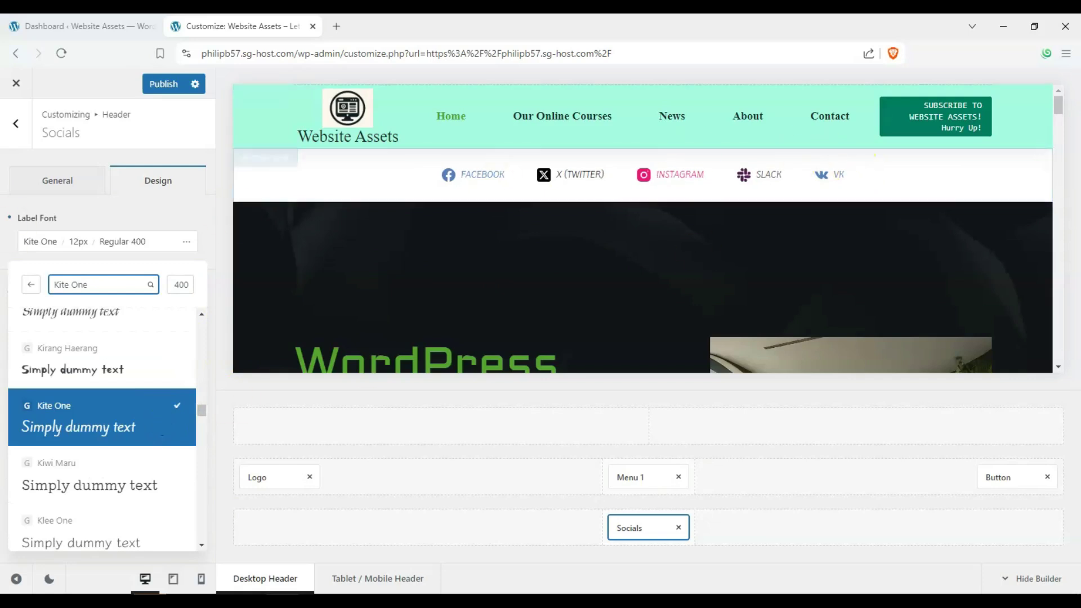
{"action": "left_click", "coordinate": [237, 403]}
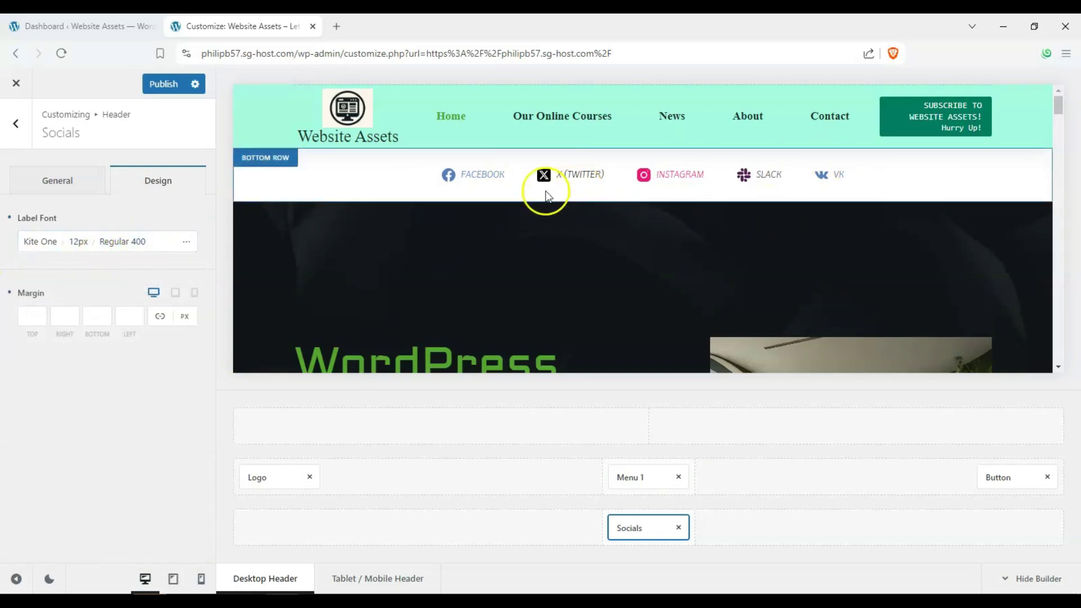
Step: Try hiding the Facebook network in the Socials element
{"action": "left_click", "coordinate": [89, 186]}
{"action": "left_click", "coordinate": [69, 334]}
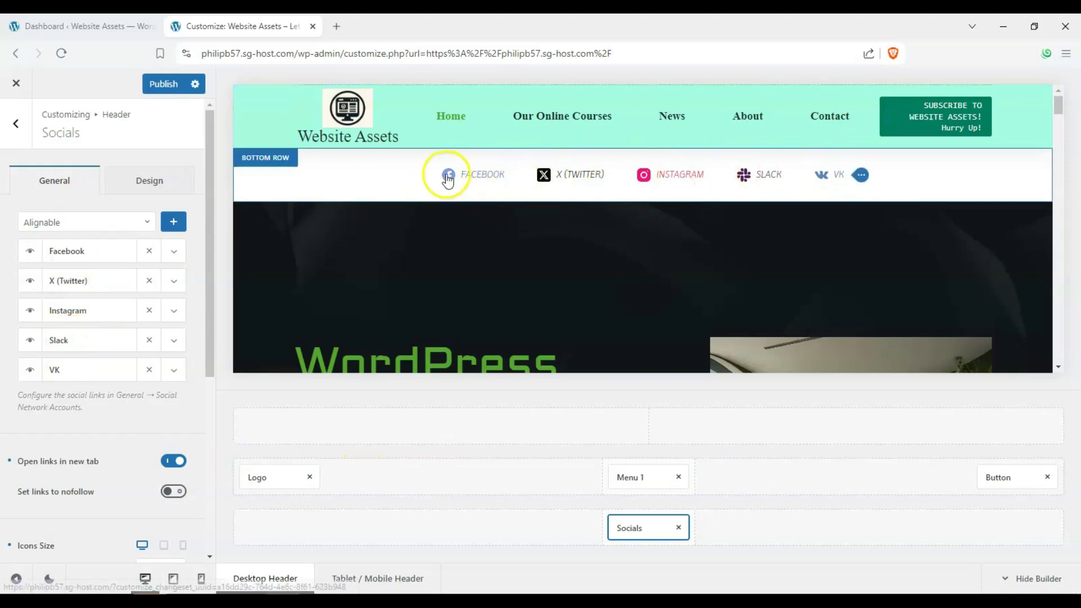
{"action": "left_click", "coordinate": [80, 253]}
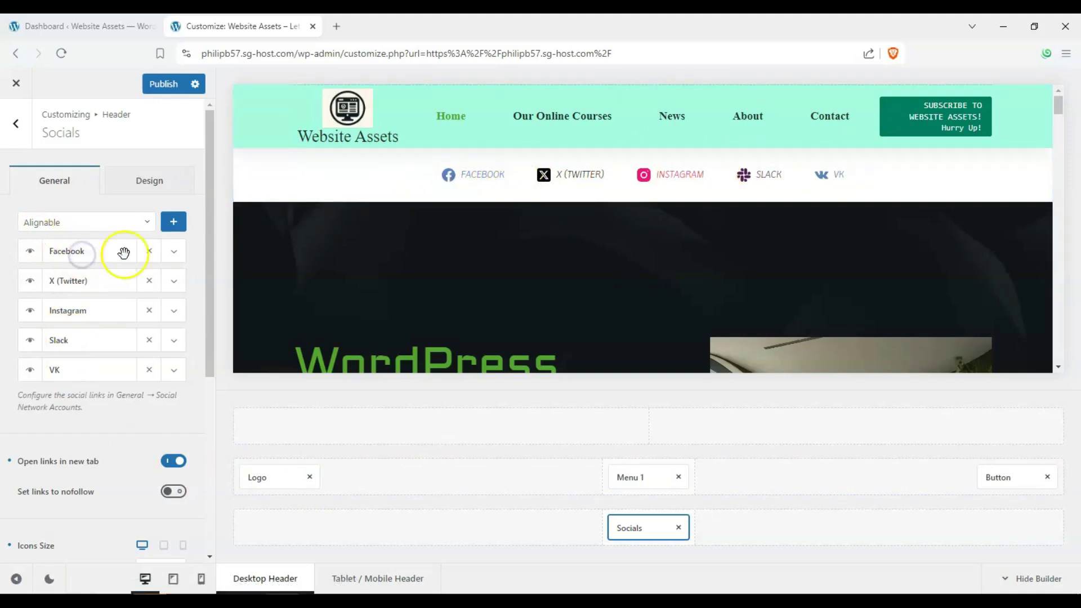
{"action": "left_click", "coordinate": [31, 254]}
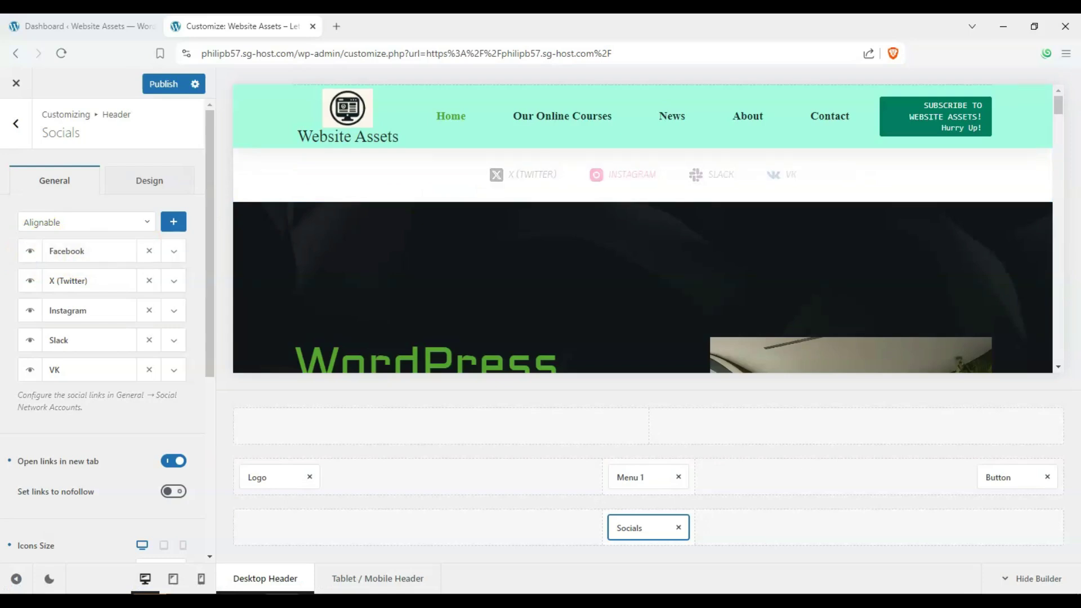
Step: Try a Custom URL source for the Facebook network and switch it back to Default
{"action": "left_click", "coordinate": [171, 255]}
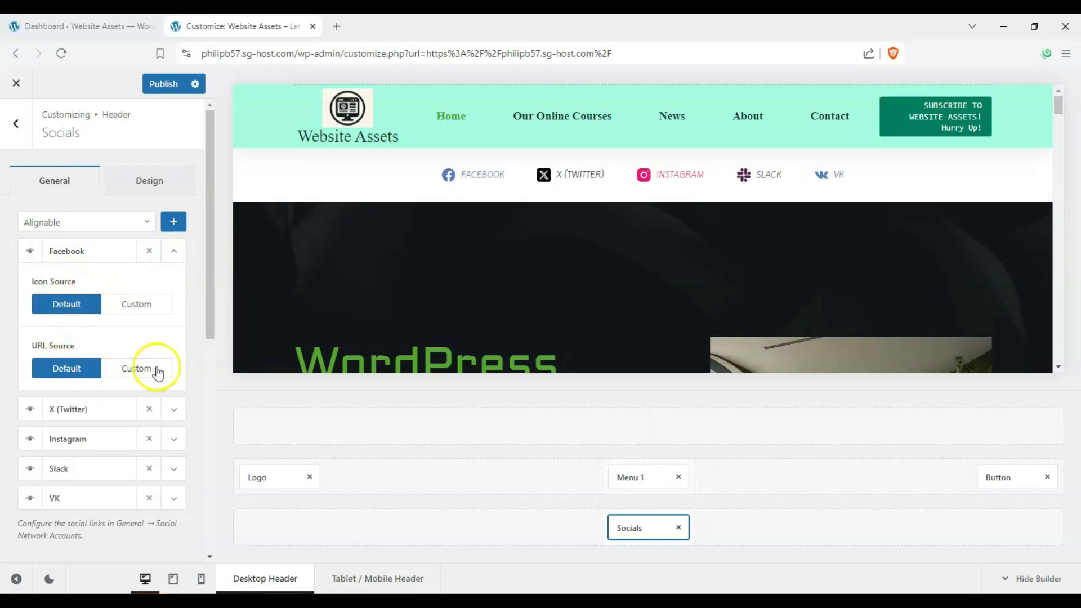
{"action": "left_click", "coordinate": [133, 369]}
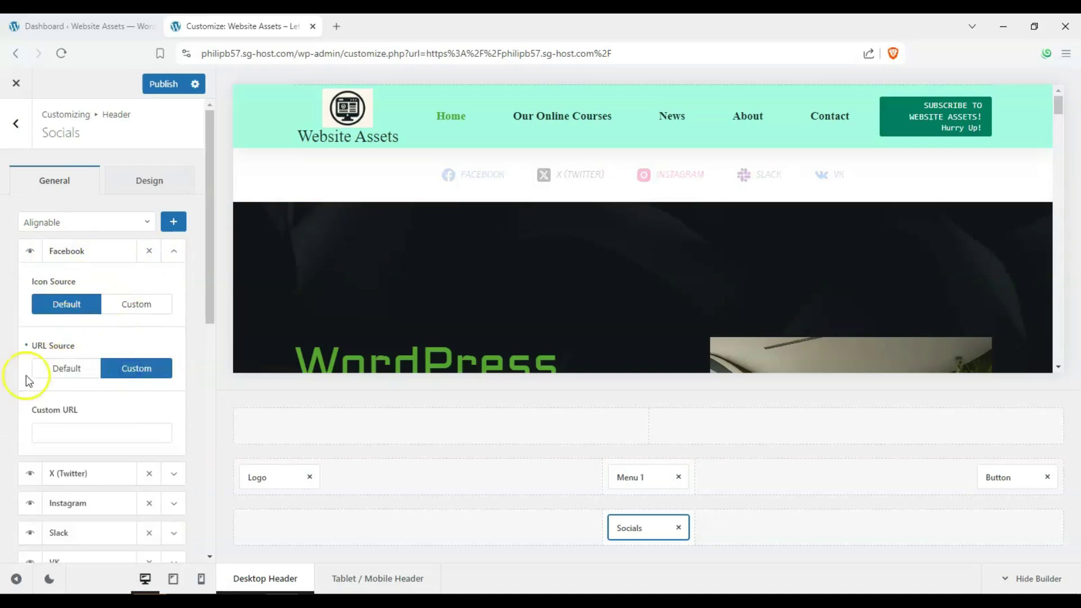
{"action": "left_click", "coordinate": [96, 440]}
{"action": "left_click", "coordinate": [79, 371]}
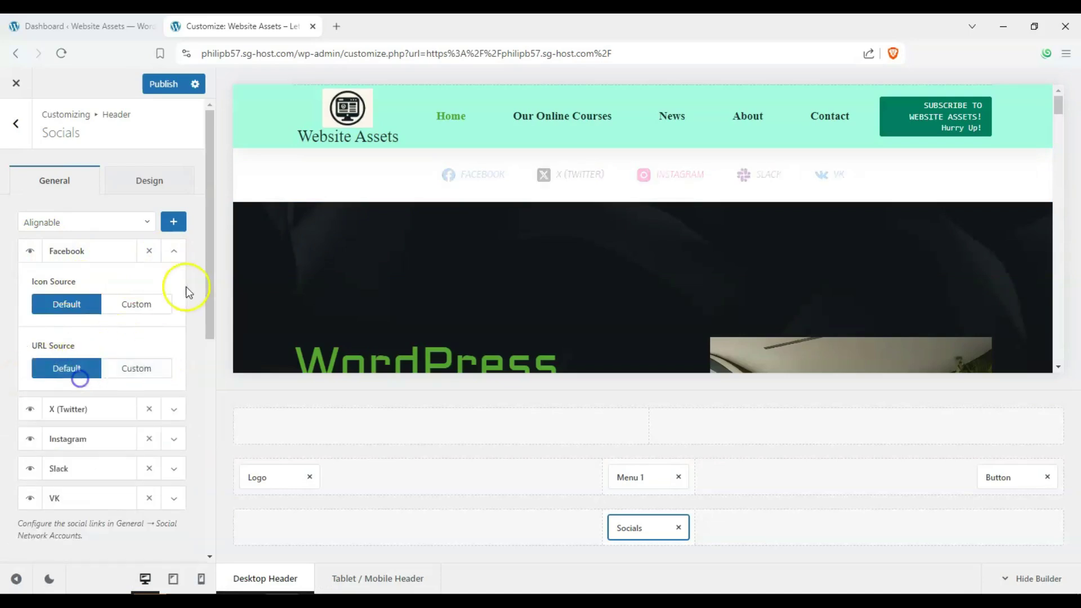
{"action": "left_click", "coordinate": [174, 251]}
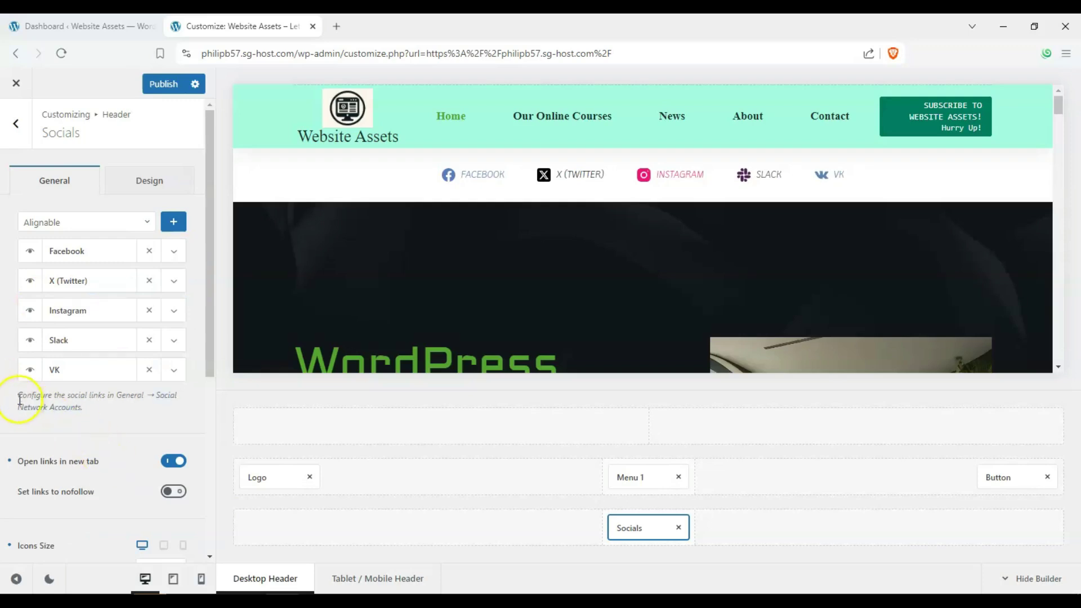
Step: Open the Social Network Accounts settings, examine the account fields including Slack, and return to the main customization options
{"action": "triple_click", "coordinate": [75, 405]}
{"action": "left_click_drag", "start_coordinate": [119, 409], "coordinate": [141, 400]}
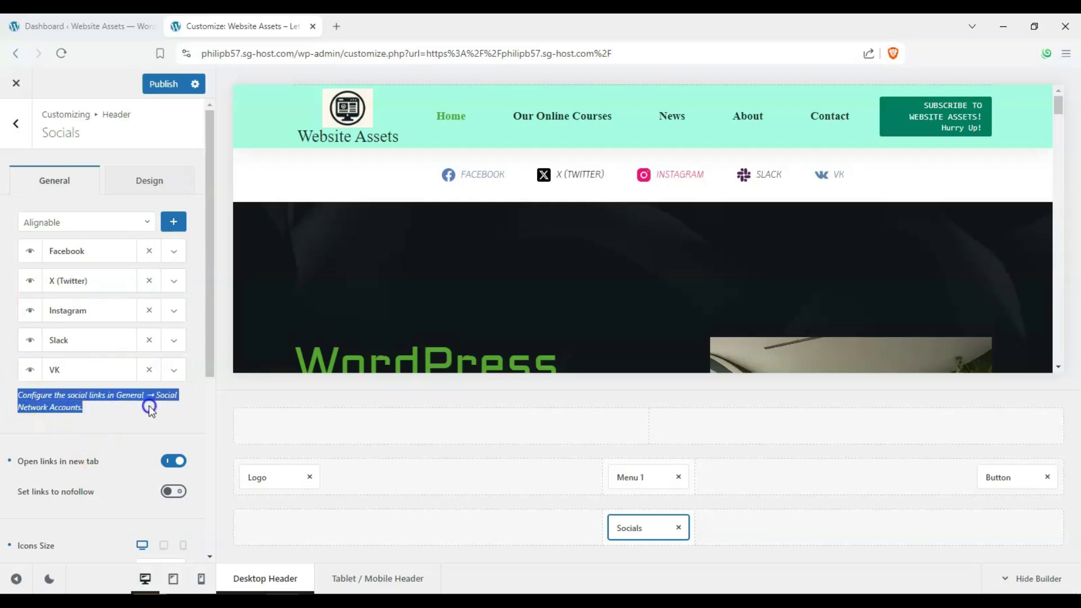
{"action": "left_click", "coordinate": [149, 408]}
{"action": "left_click", "coordinate": [68, 407]}
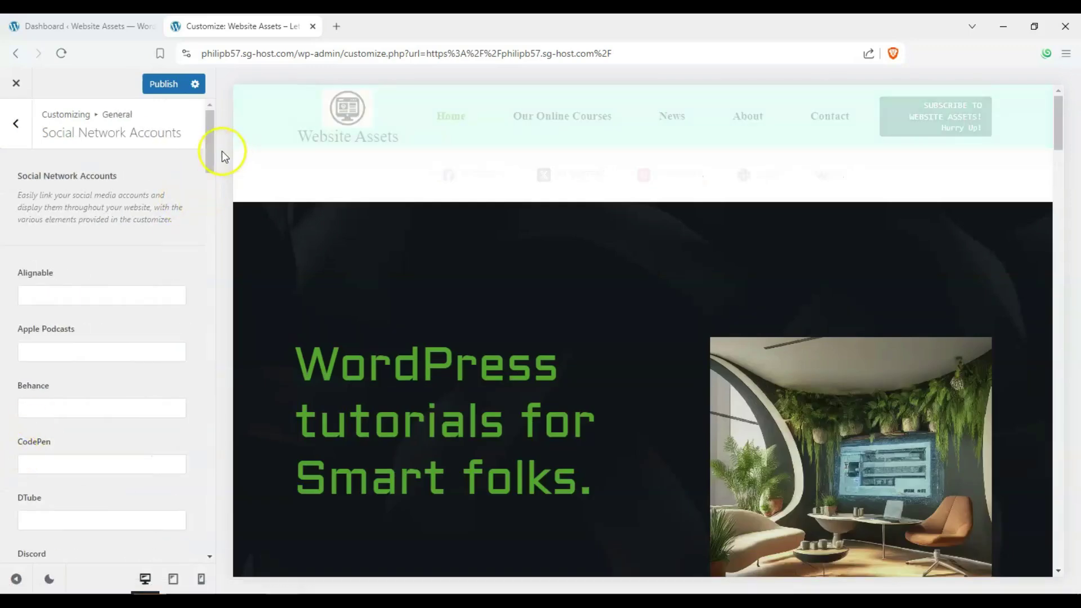
{"action": "left_click_drag", "start_coordinate": [209, 152], "coordinate": [251, 366]}
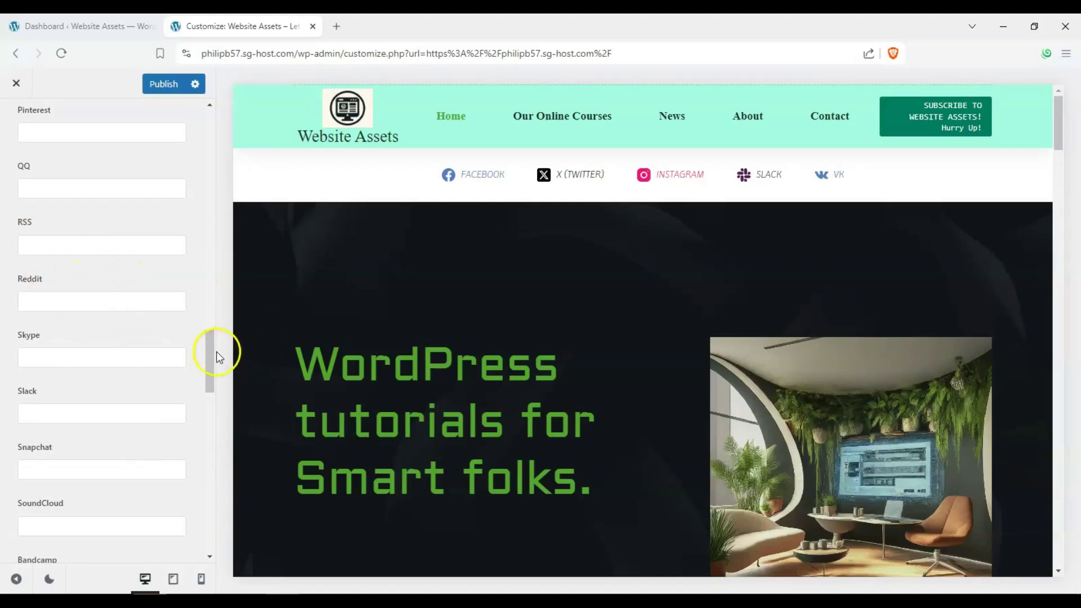
{"action": "left_click_drag", "start_coordinate": [218, 356], "coordinate": [217, 389]}
{"action": "left_click", "coordinate": [71, 413]}
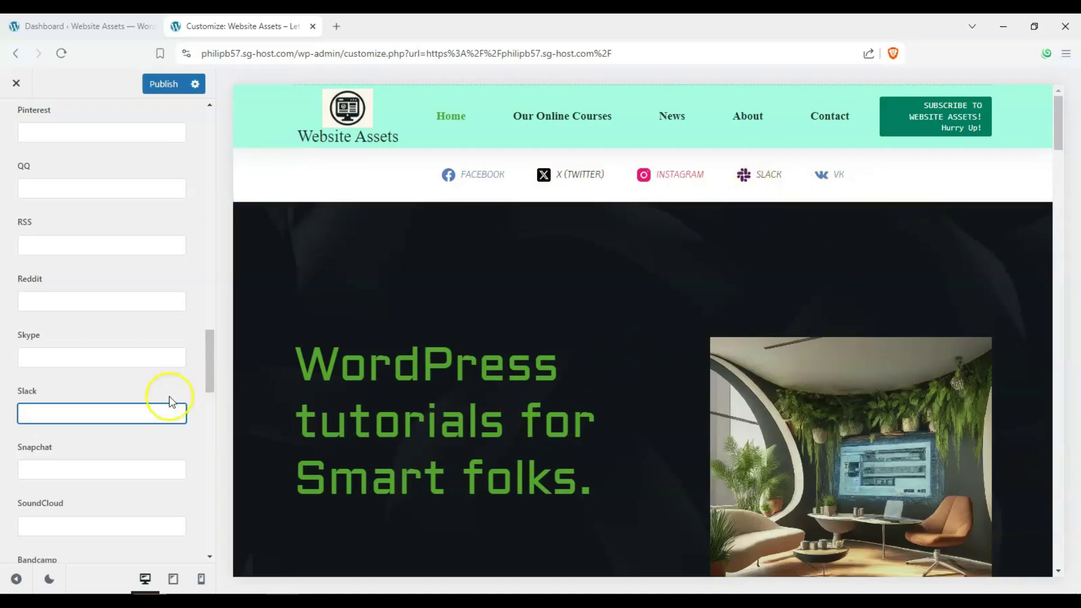
{"action": "double_click", "coordinate": [80, 391]}
{"action": "left_click_drag", "start_coordinate": [208, 383], "coordinate": [237, 125]}
{"action": "left_click", "coordinate": [16, 125]}
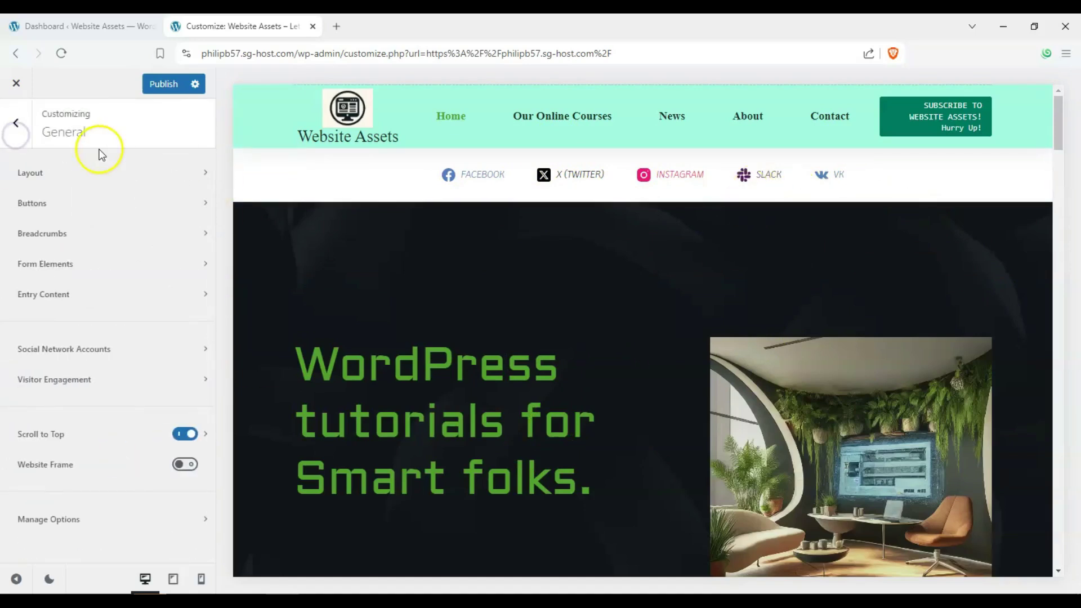
{"action": "left_click", "coordinate": [16, 125]}
Step: Preview the Our Online Courses page and return the preview to the Home page
{"action": "left_click", "coordinate": [512, 135]}
{"action": "left_click", "coordinate": [509, 131]}
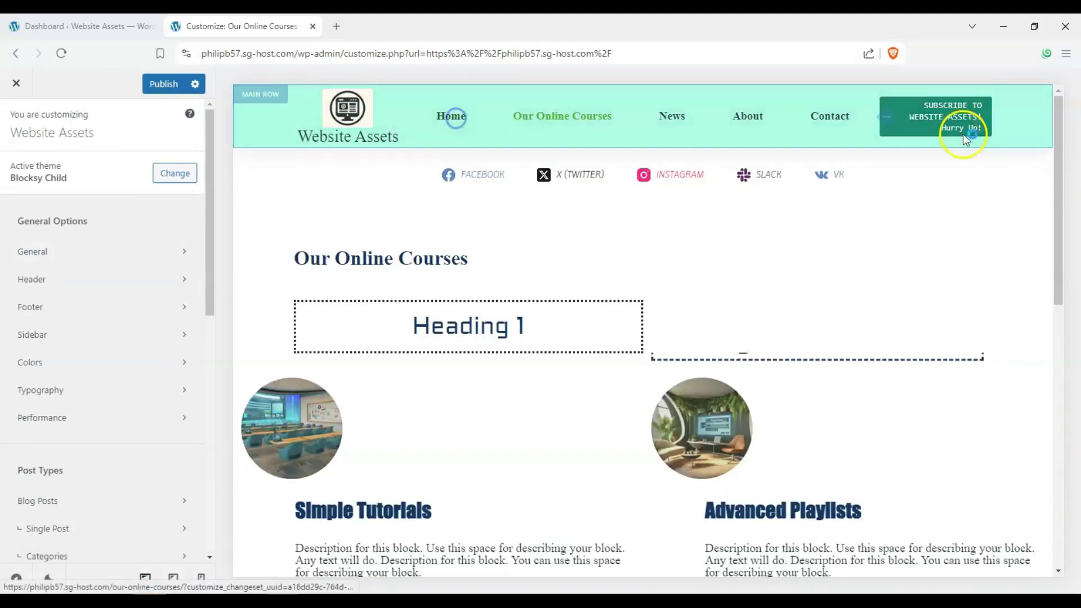
{"action": "left_click", "coordinate": [965, 138]}
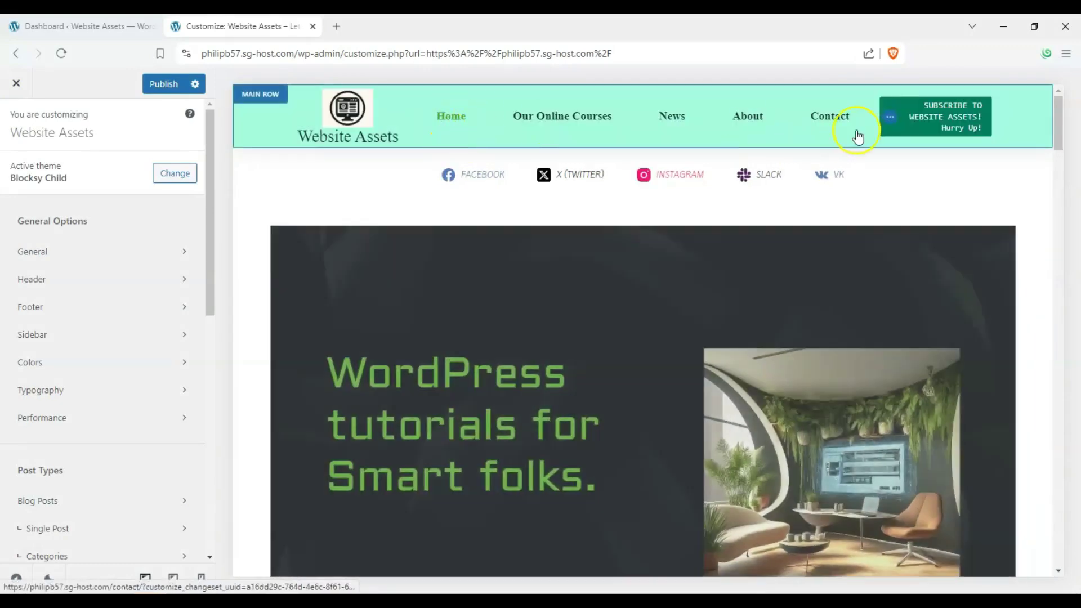
Step: Open the header's Menu 1 settings and set the Items Inner Spacing to 39 px
{"action": "left_click", "coordinate": [888, 121]}
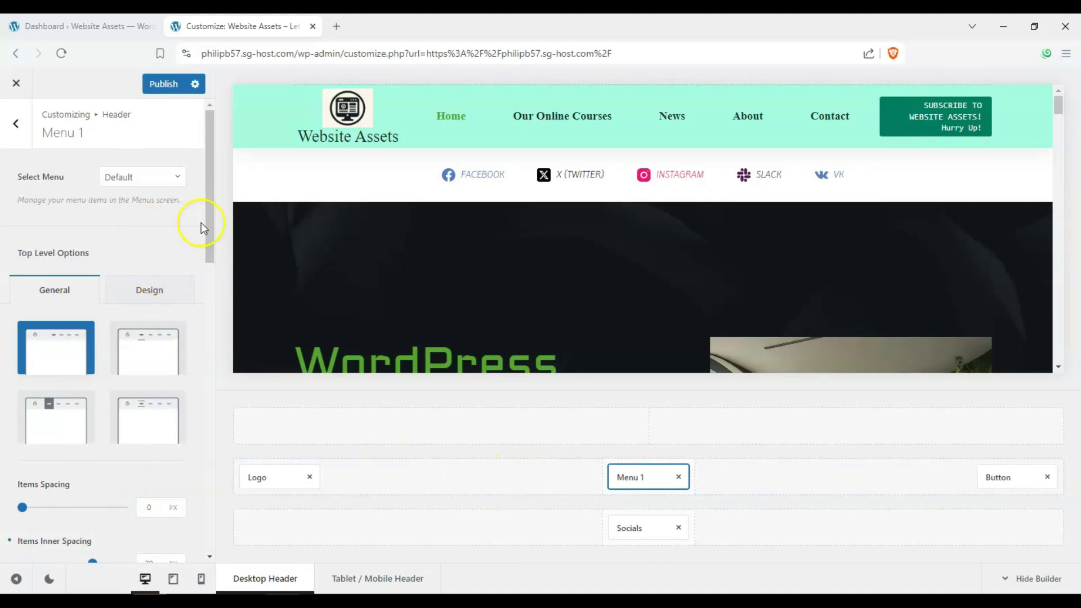
{"action": "scroll", "coordinate": [201, 221], "scroll_direction": "down", "scroll_amount": 5}
{"action": "mouse_move", "coordinate": [23, 252]}
{"action": "left_mouse_down"}
{"action": "mouse_move", "coordinate": [59, 252]}
{"action": "mouse_move", "coordinate": [20, 252]}
{"action": "left_mouse_up"}
{"action": "left_click_drag", "start_coordinate": [93, 309], "coordinate": [60, 313]}
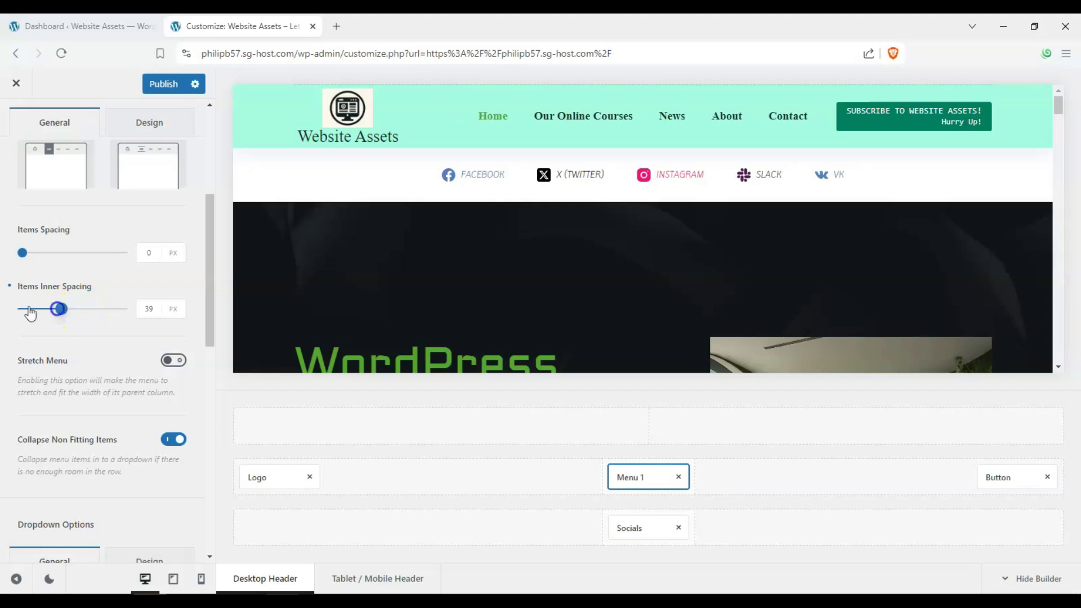
{"action": "left_click_drag", "start_coordinate": [213, 283], "coordinate": [221, 193]}
Step: Set the Items Hover Effect in Menu 1's dropdown options to Solid Color
{"action": "left_click", "coordinate": [151, 290]}
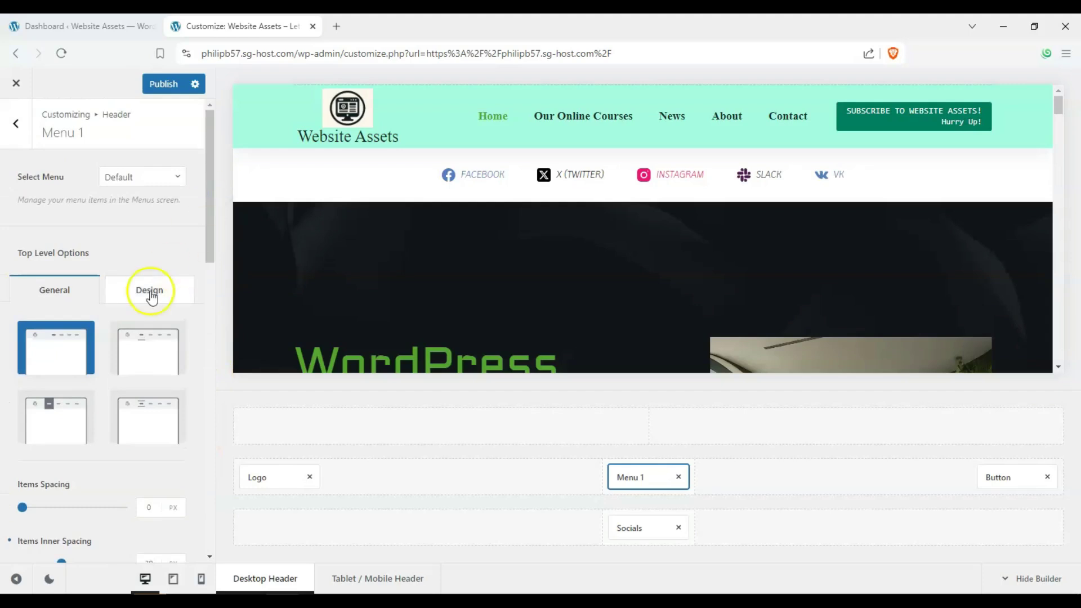
{"action": "left_click_drag", "start_coordinate": [206, 236], "coordinate": [210, 433]}
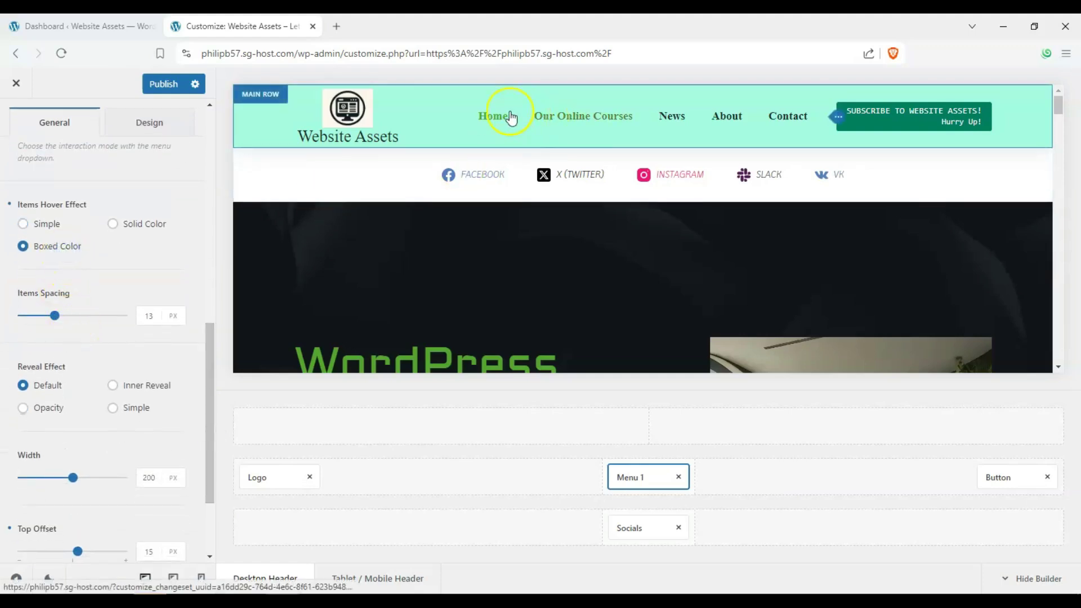
{"action": "left_click", "coordinate": [150, 222]}
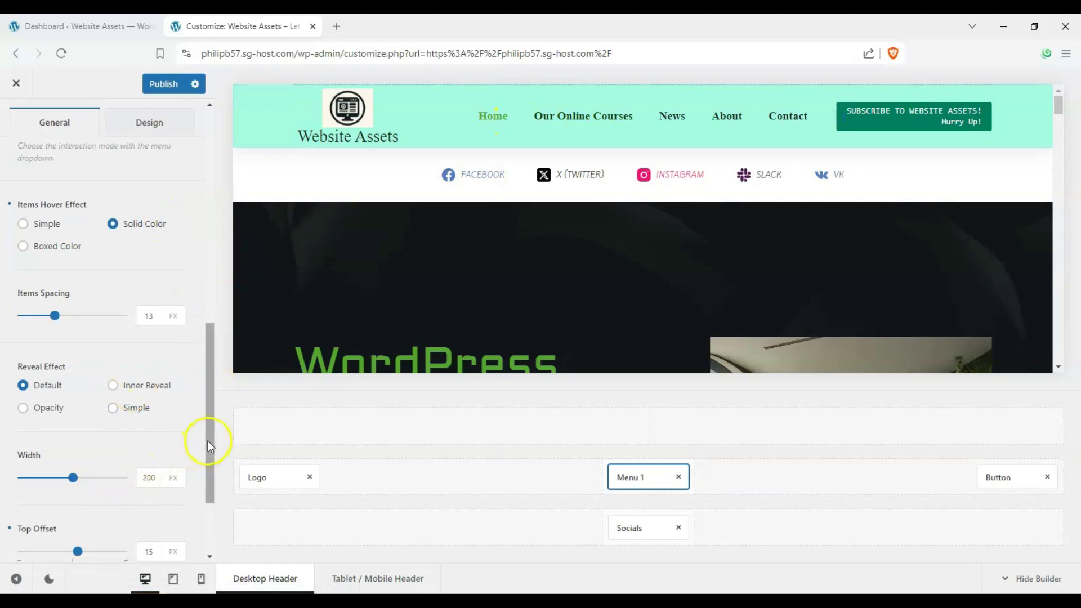
Step: Open the Menus screen linked from the Menu 1 settings and examine the Main Menu's structure
{"action": "left_click_drag", "start_coordinate": [207, 441], "coordinate": [200, 251]}
{"action": "left_click", "coordinate": [70, 219]}
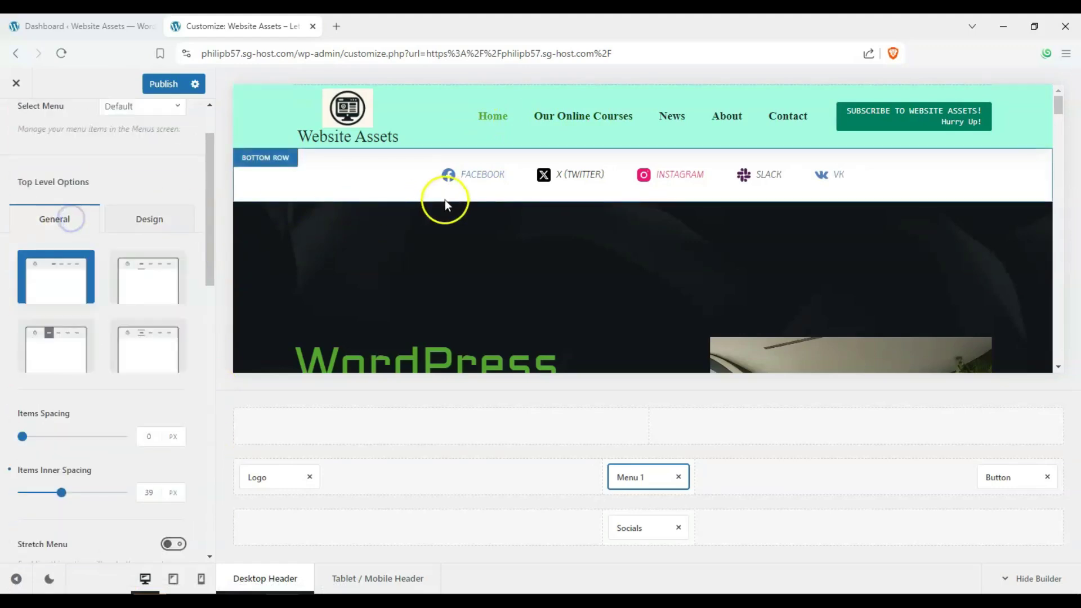
{"action": "scroll", "coordinate": [72, 174], "scroll_direction": "up", "scroll_amount": 2}
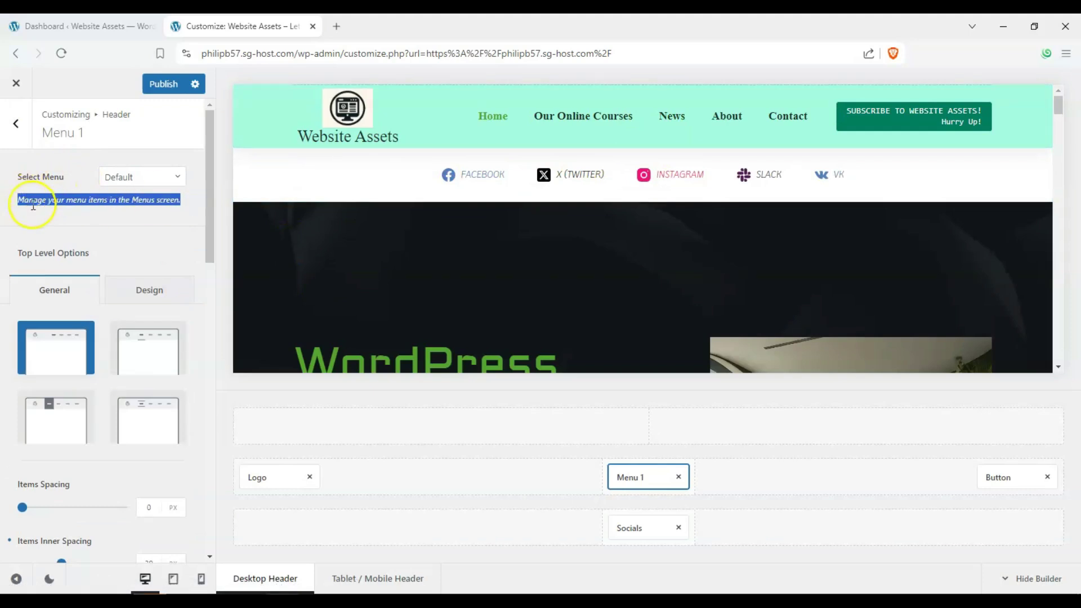
{"action": "left_click", "coordinate": [115, 217]}
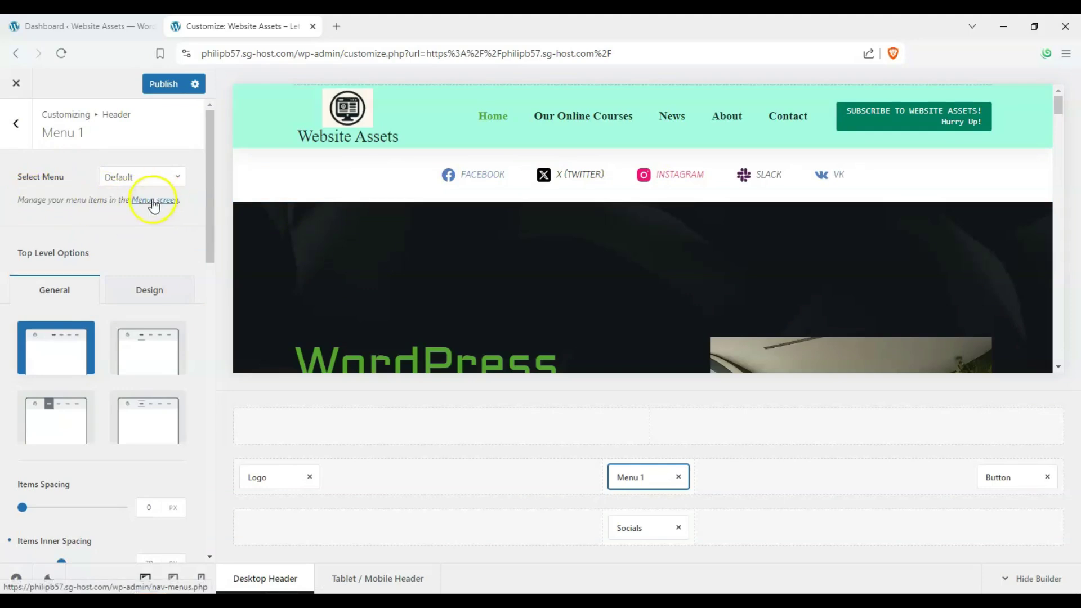
{"action": "left_click", "coordinate": [150, 204]}
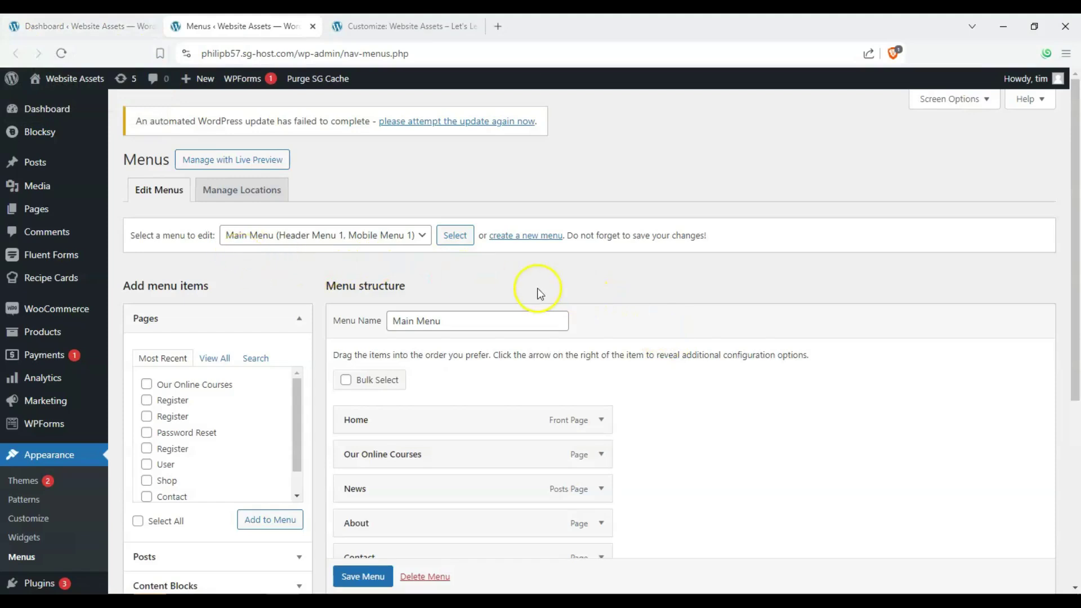
{"action": "scroll", "coordinate": [667, 258], "scroll_direction": "down", "scroll_amount": 1}
{"action": "scroll", "coordinate": [579, 241], "scroll_direction": "up", "scroll_amount": 1}
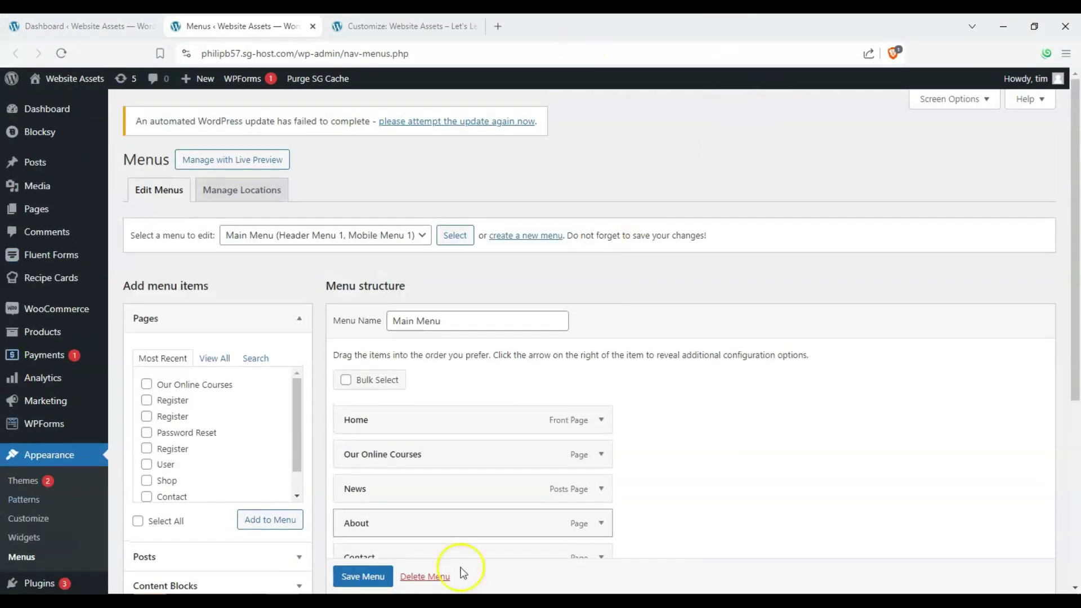
Step: Examine the item sources, menu structure and display location settings of the Main Menu on the Menus screen
{"action": "scroll", "coordinate": [85, 494], "scroll_direction": "down", "scroll_amount": 2}
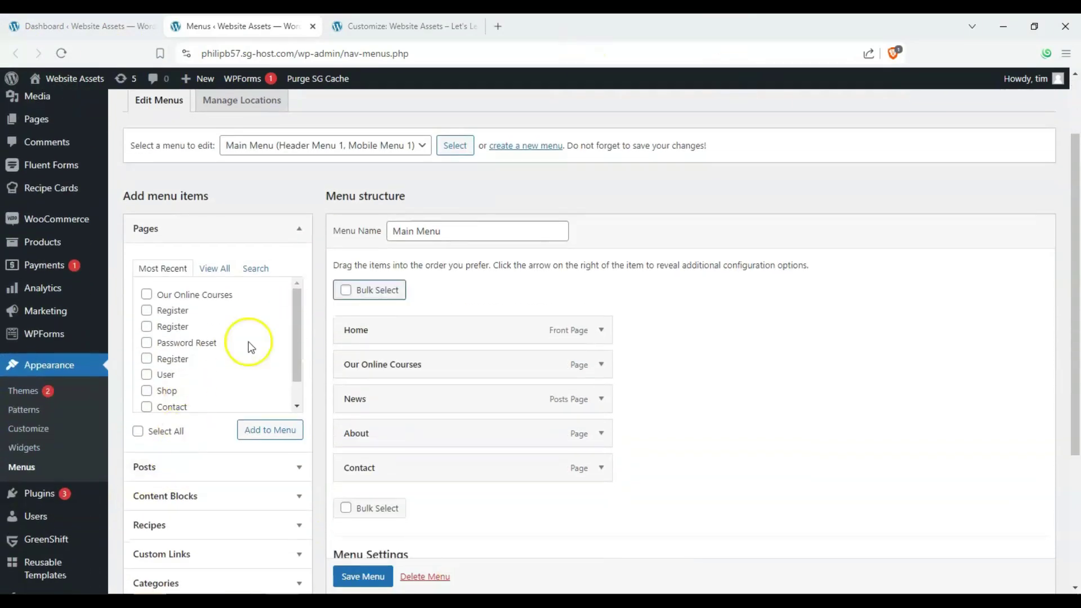
{"action": "scroll", "coordinate": [338, 378], "scroll_direction": "down", "scroll_amount": 2}
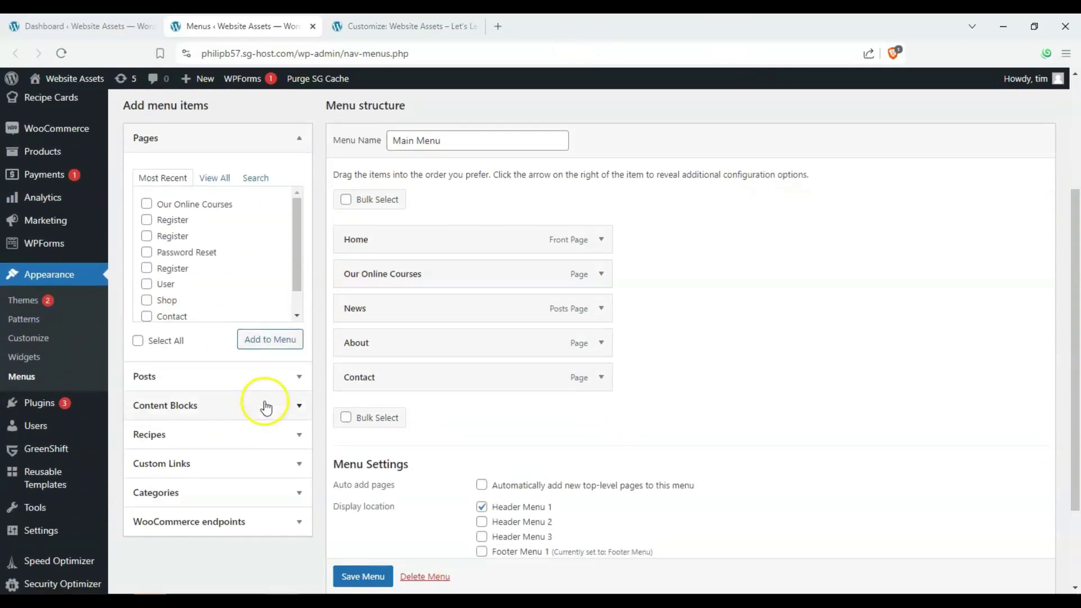
{"action": "scroll", "coordinate": [441, 221], "scroll_direction": "up", "scroll_amount": 3}
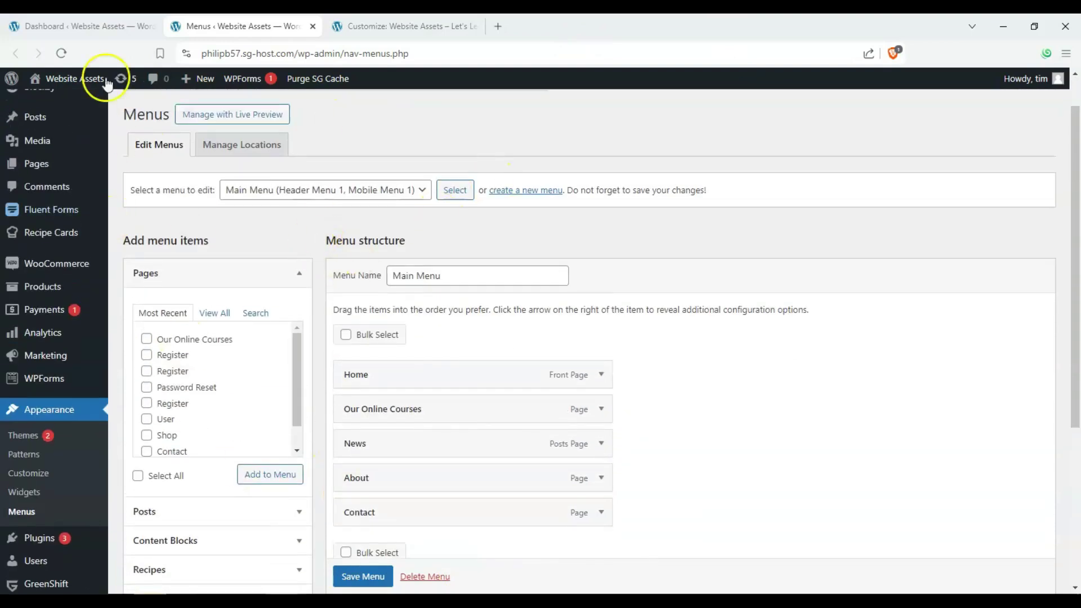
Step: View the live home page, close its tab, and return to the Customizer's main list of options
{"action": "left_click", "coordinate": [97, 30]}
{"action": "key", "text": "ctrl+Tab"}
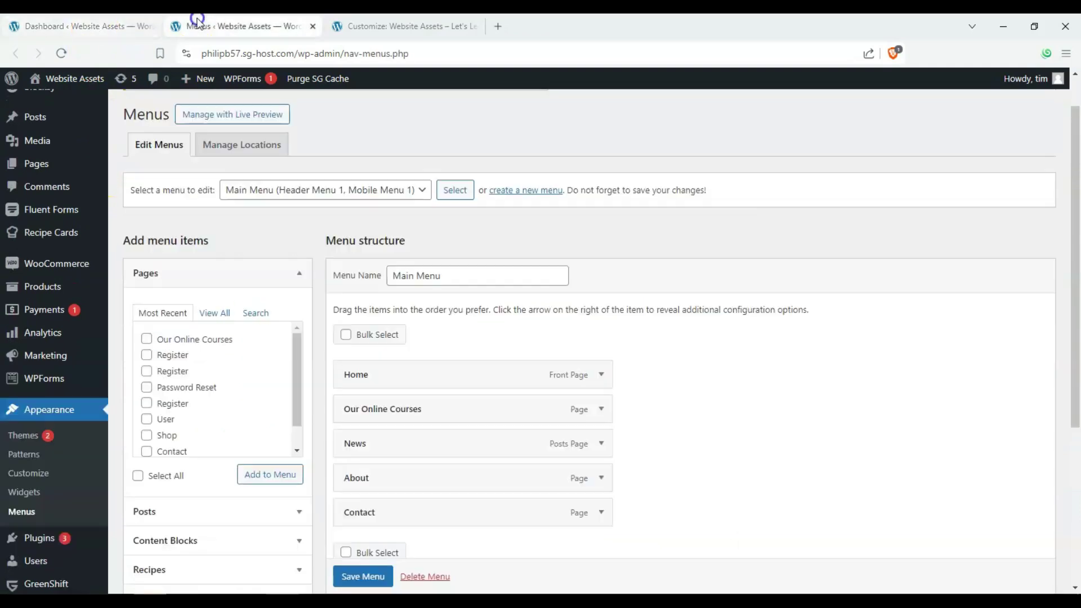
{"action": "left_click", "coordinate": [76, 27]}
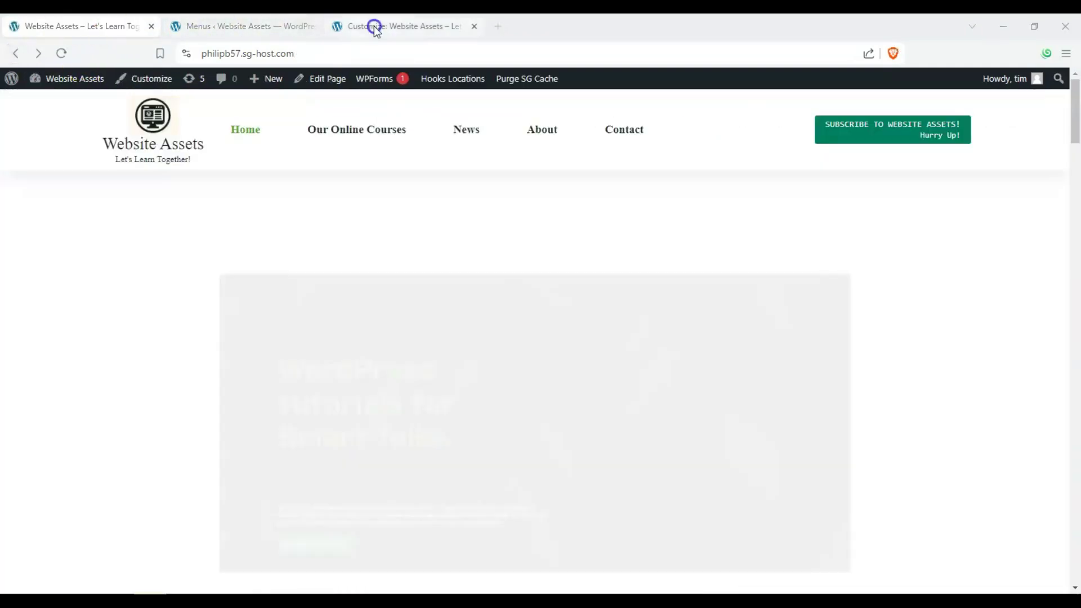
{"action": "left_click", "coordinate": [373, 26]}
{"action": "left_click", "coordinate": [155, 27]}
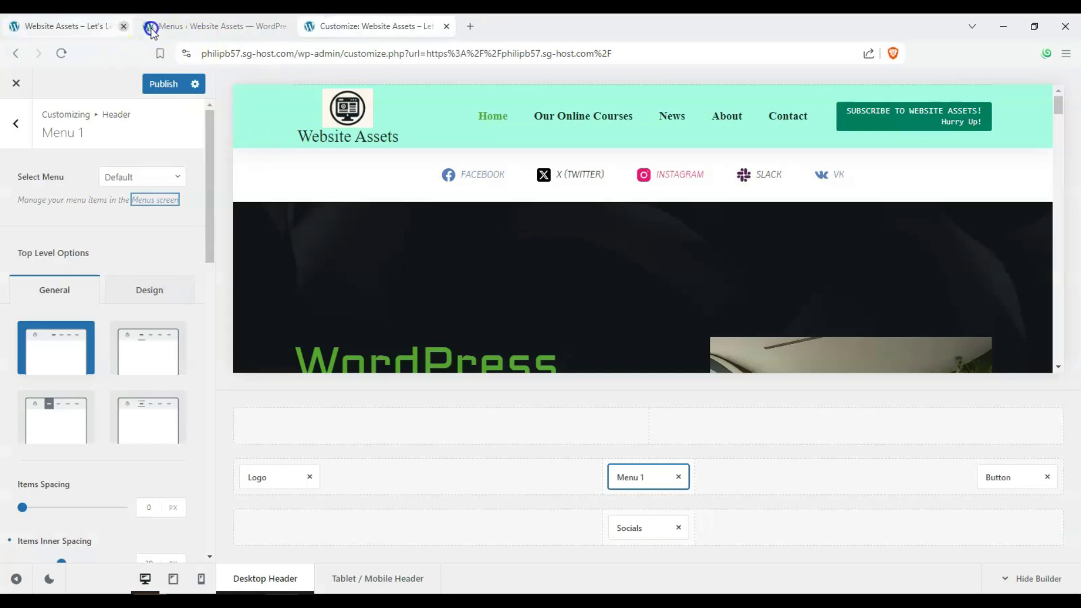
{"action": "left_click", "coordinate": [17, 125]}
{"action": "left_click", "coordinate": [14, 134]}
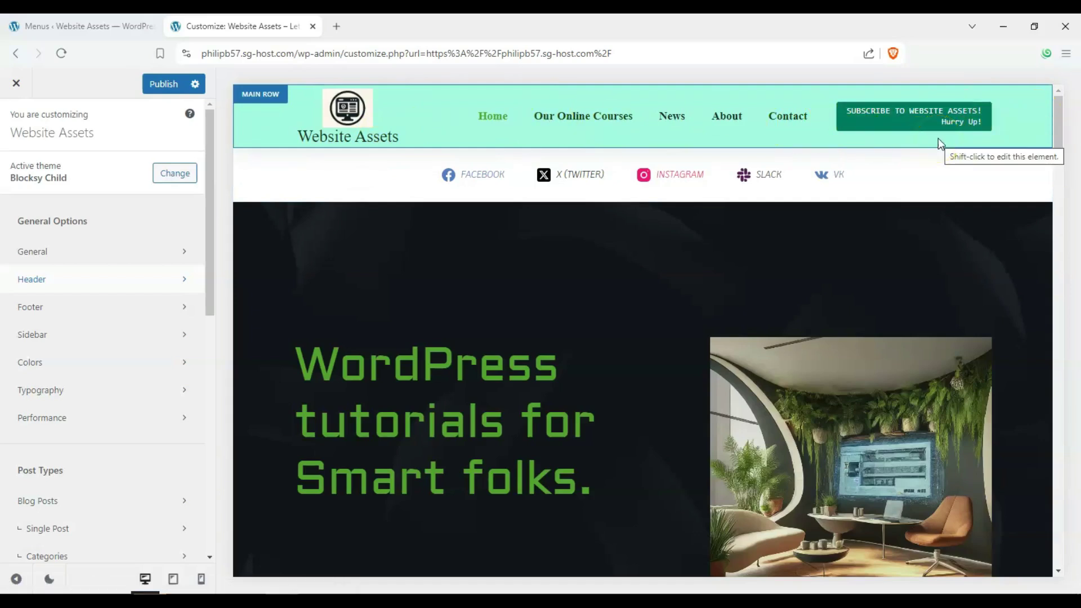
Step: Open the Footer builder, compare its rows with the footer preview, and open the Top Row settings
{"action": "left_click_drag", "start_coordinate": [1058, 147], "coordinate": [1076, 566]}
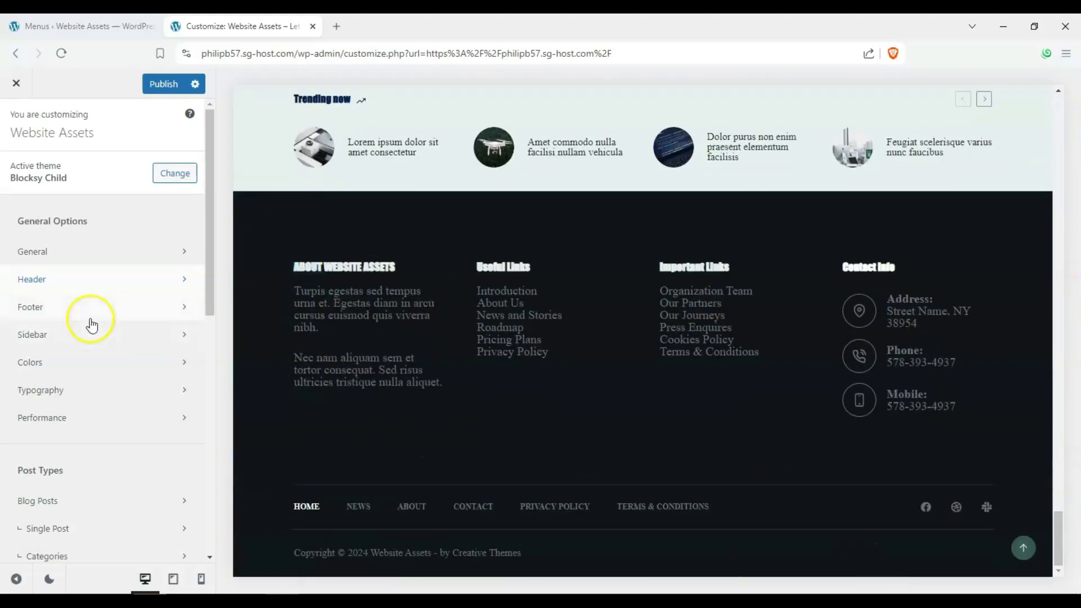
{"action": "left_click", "coordinate": [56, 307]}
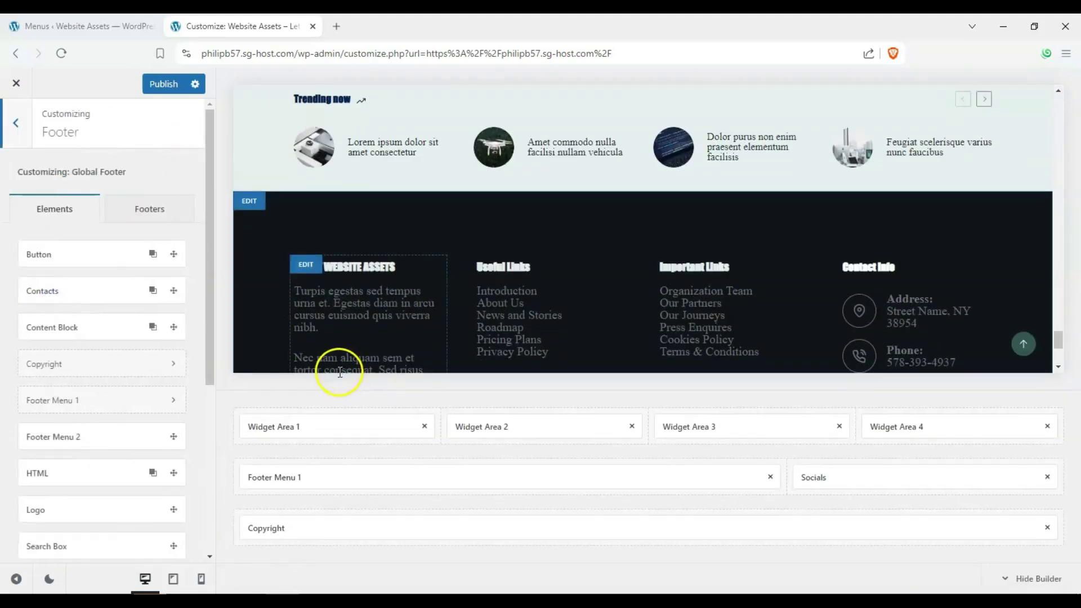
{"action": "scroll", "coordinate": [508, 282], "scroll_direction": "down", "scroll_amount": 3}
{"action": "scroll", "coordinate": [456, 273], "scroll_direction": "up", "scroll_amount": 2}
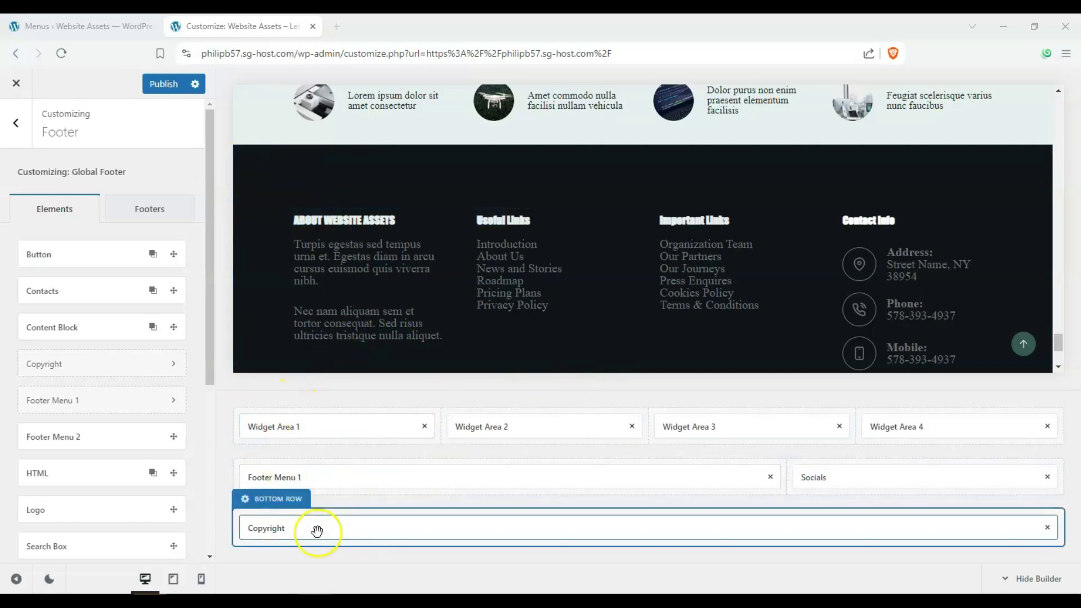
{"action": "scroll", "coordinate": [359, 352], "scroll_direction": "down", "scroll_amount": 3}
{"action": "scroll", "coordinate": [359, 353], "scroll_direction": "up", "scroll_amount": 2}
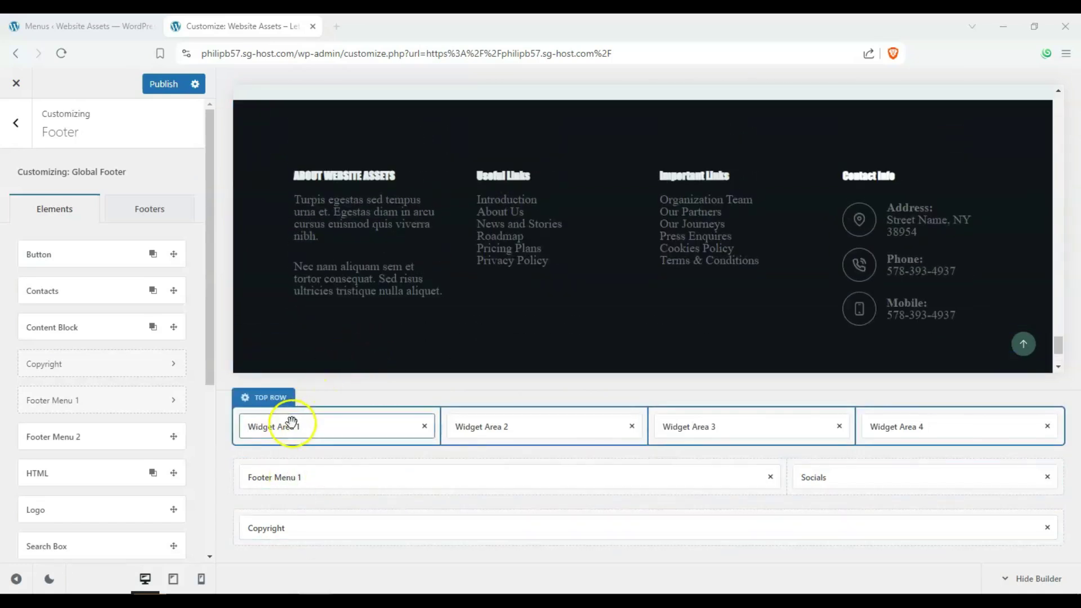
{"action": "scroll", "coordinate": [345, 298], "scroll_direction": "down", "scroll_amount": 2}
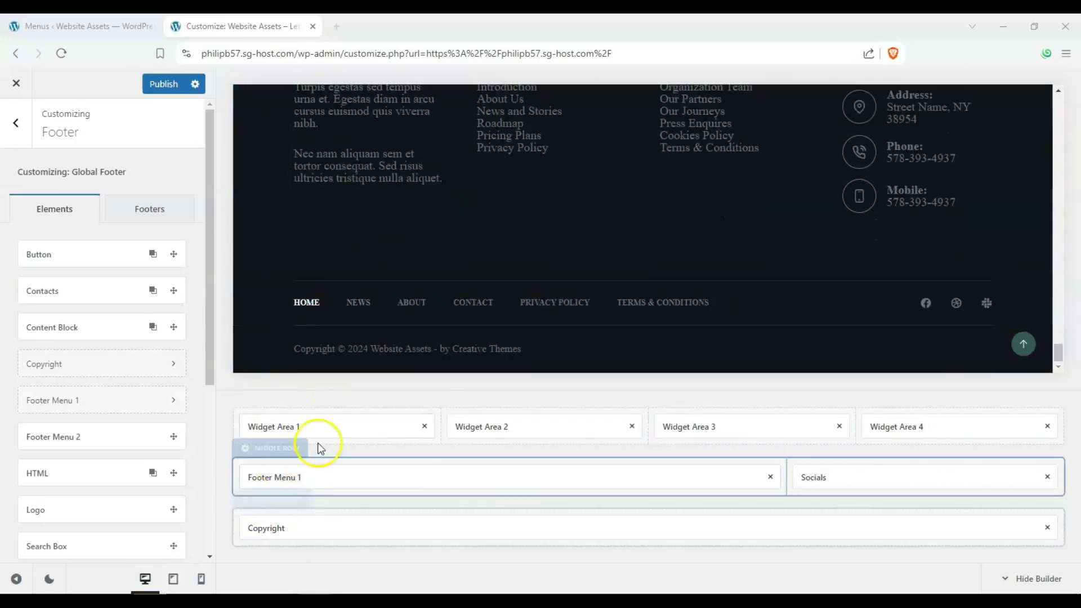
{"action": "scroll", "coordinate": [466, 292], "scroll_direction": "up", "scroll_amount": 3}
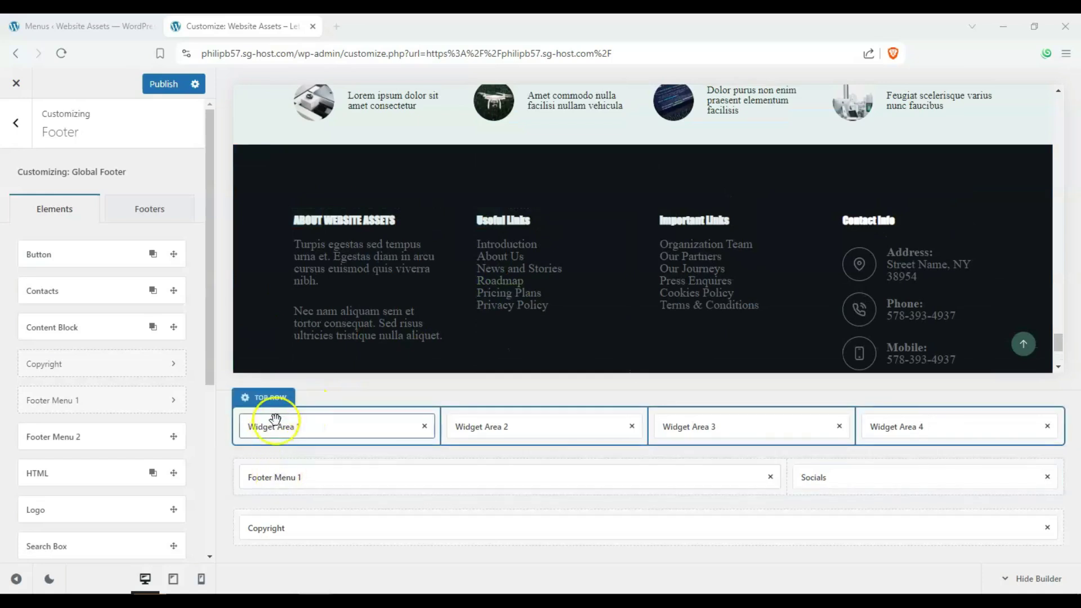
{"action": "left_click", "coordinate": [271, 398]}
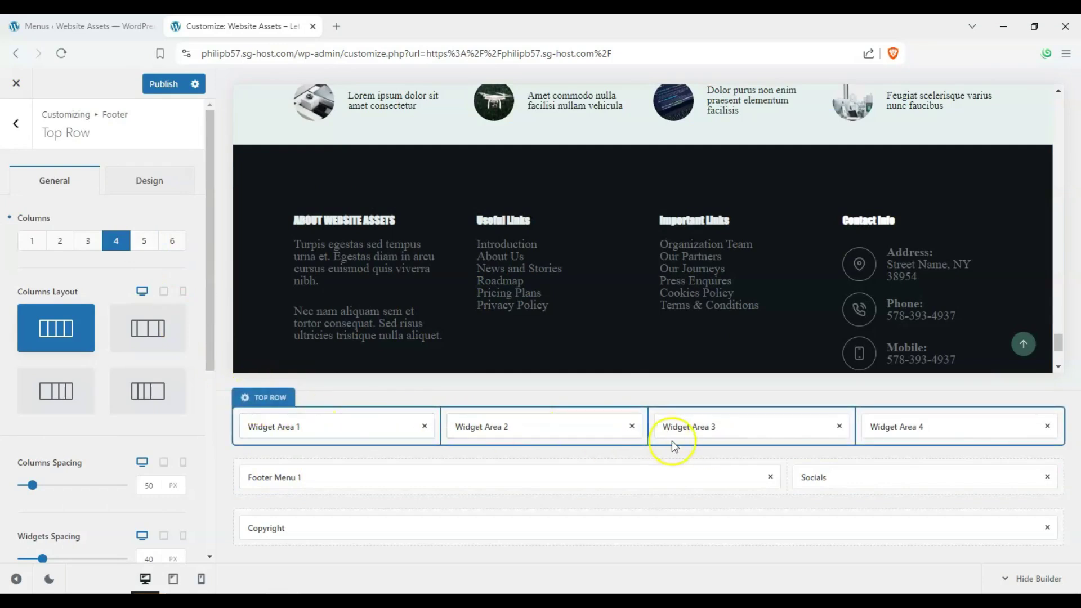
Step: Try alternative column layouts for the footer's top row with four columns and with six columns
{"action": "left_click", "coordinate": [155, 400]}
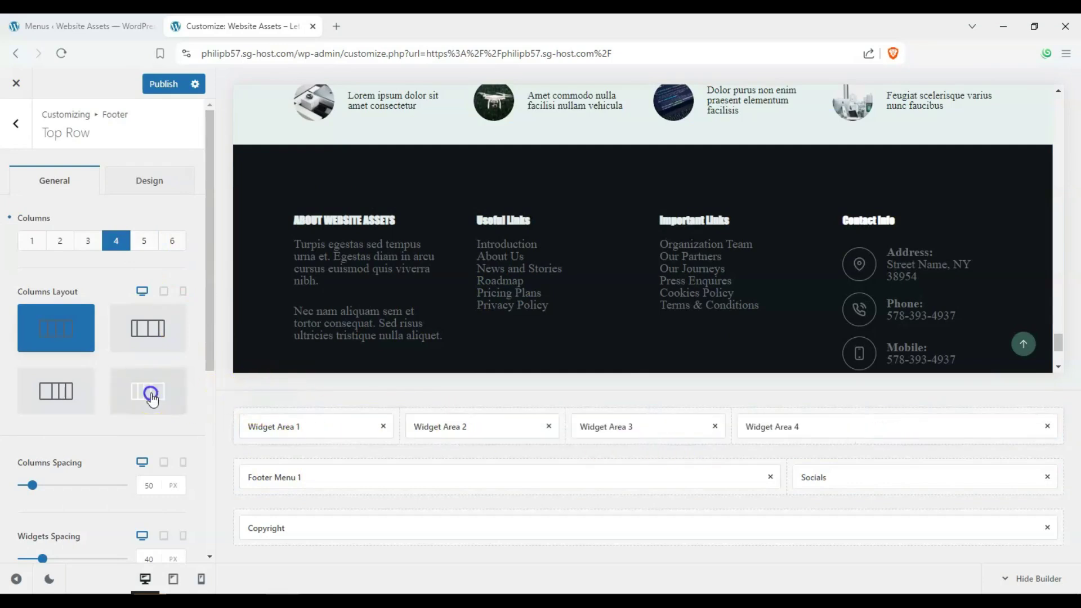
{"action": "left_click", "coordinate": [62, 405]}
{"action": "left_click", "coordinate": [126, 345]}
{"action": "left_click", "coordinate": [172, 241]}
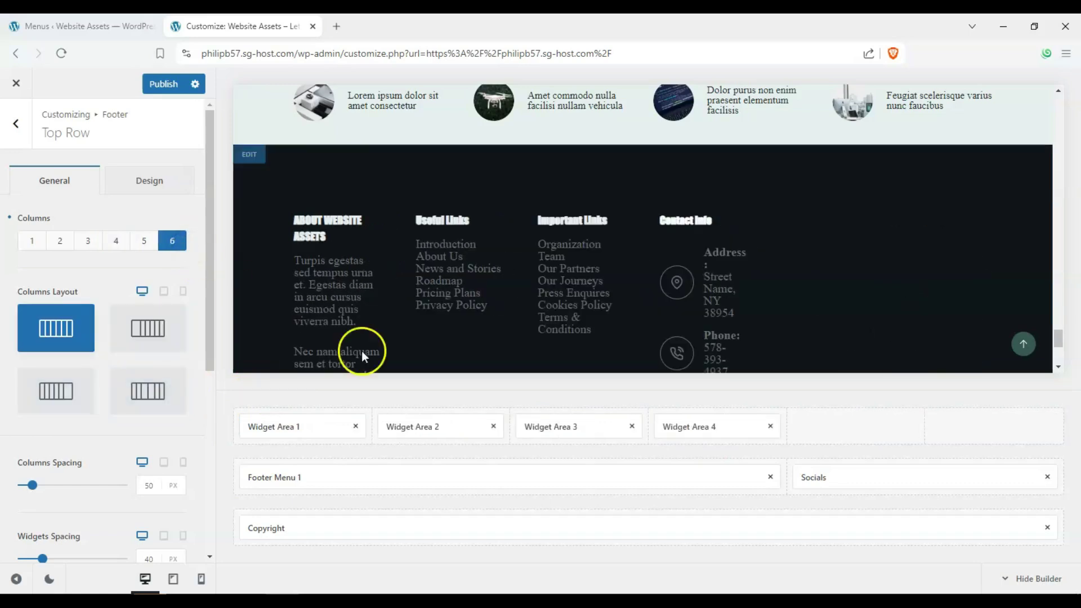
{"action": "left_click", "coordinate": [166, 343]}
{"action": "left_click", "coordinate": [174, 400]}
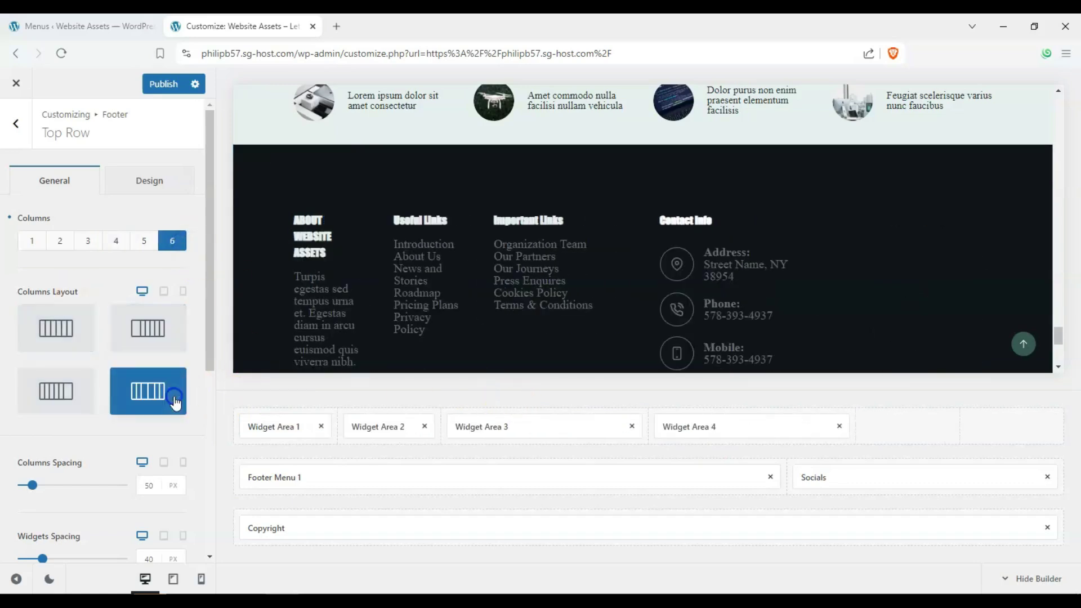
{"action": "left_click", "coordinate": [55, 328]}
Step: Reduce the footer's top row to one column, try the other column counts, and settle on 3 columns
{"action": "left_click", "coordinate": [32, 241]}
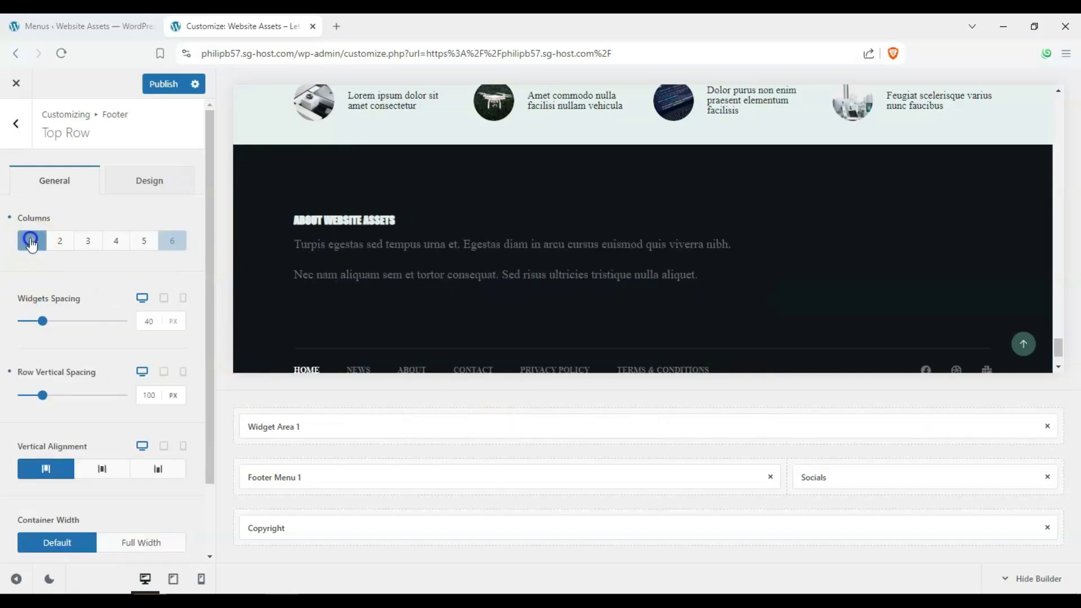
{"action": "left_click", "coordinate": [60, 240]}
{"action": "left_click", "coordinate": [88, 242]}
{"action": "left_click", "coordinate": [116, 241]}
{"action": "left_click", "coordinate": [144, 240]}
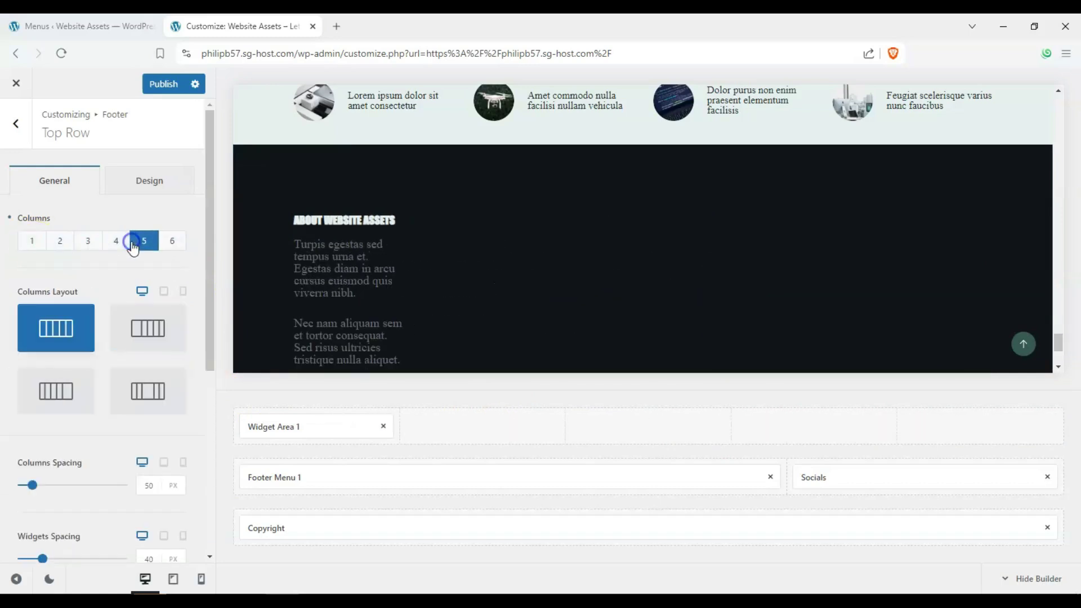
{"action": "left_click", "coordinate": [171, 240]}
{"action": "left_click", "coordinate": [129, 240]}
{"action": "left_click", "coordinate": [60, 241]}
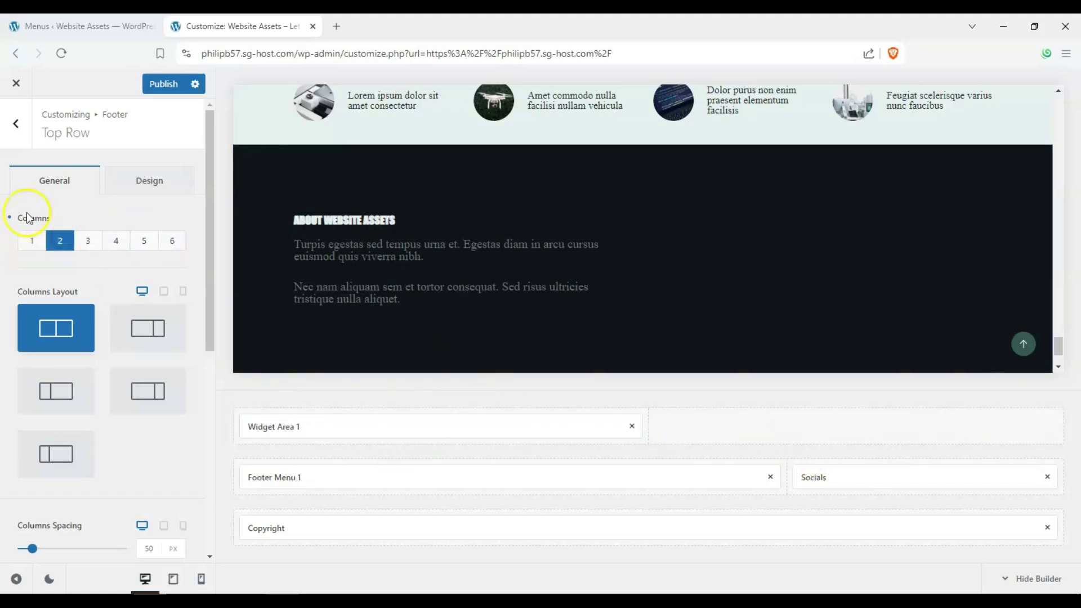
{"action": "left_click", "coordinate": [88, 246]}
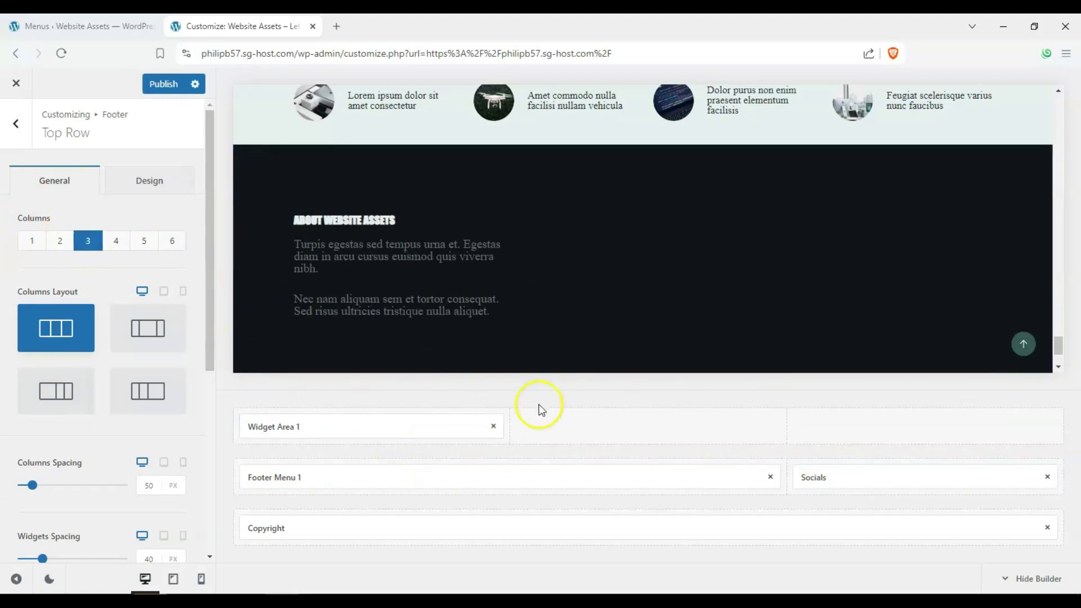
Step: Set the top row's Columns Spacing to 238 px and choose the three-column layout with a wider first column
{"action": "scroll", "coordinate": [107, 330], "scroll_direction": "down", "scroll_amount": 2}
{"action": "left_click_drag", "start_coordinate": [34, 393], "coordinate": [69, 394]}
{"action": "left_click", "coordinate": [91, 309]}
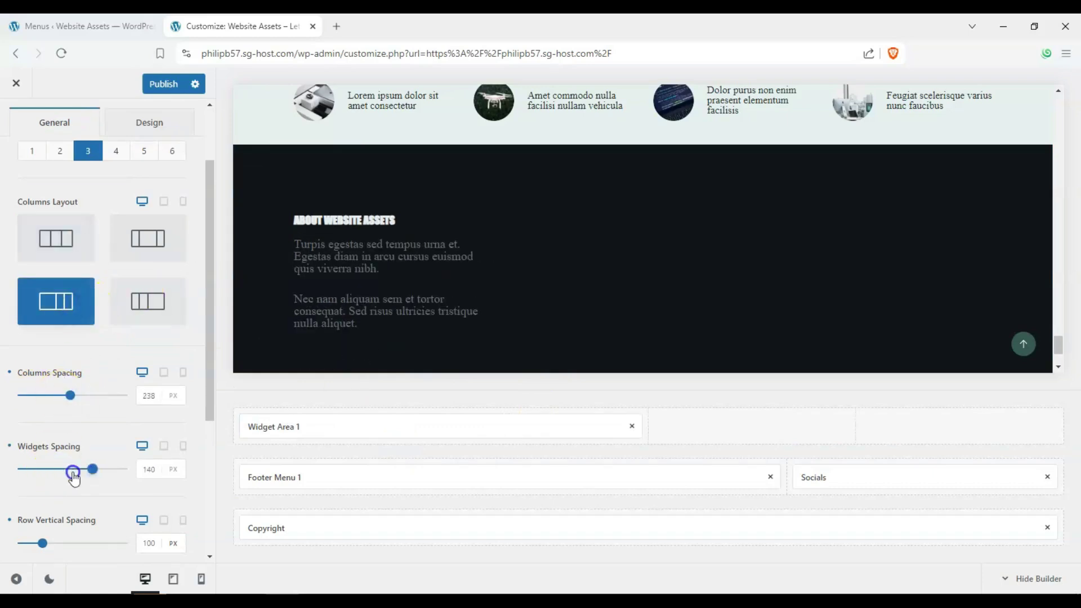
Step: Set the top row's Widgets Spacing to 64 px and its Row Vertical Spacing to 50 px
{"action": "left_click_drag", "start_coordinate": [73, 477], "coordinate": [54, 471]}
{"action": "scroll", "coordinate": [41, 400], "scroll_direction": "down", "scroll_amount": 3}
{"action": "left_click_drag", "start_coordinate": [77, 395], "coordinate": [30, 398]}
{"action": "scroll", "coordinate": [8, 400], "scroll_direction": "down", "scroll_amount": 1}
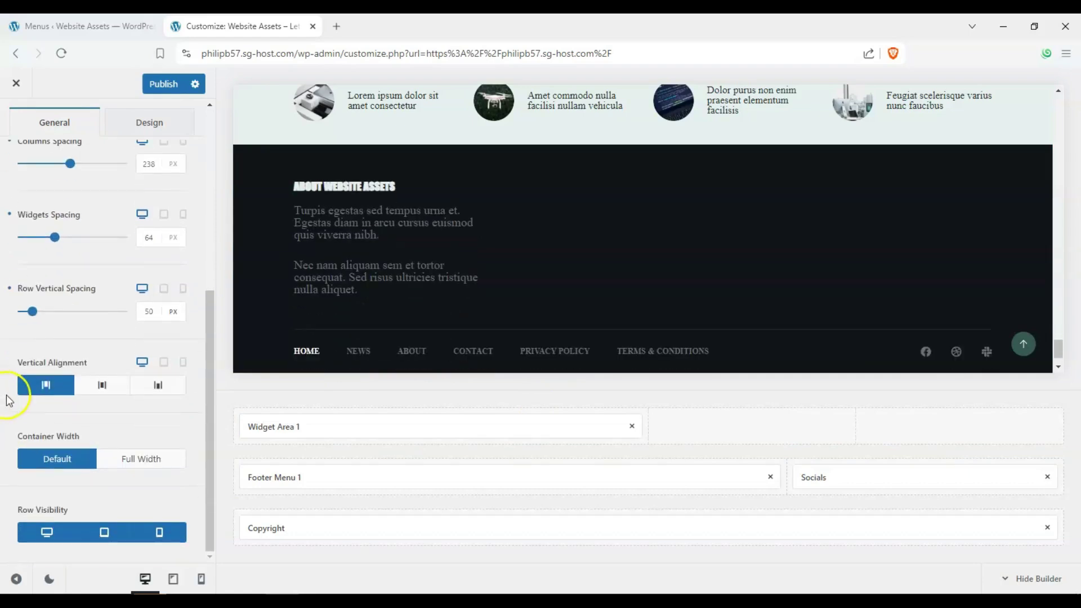
Step: Try the middle and bottom Vertical Alignment options for the top row and restore the top alignment
{"action": "left_click", "coordinate": [108, 395]}
{"action": "left_click", "coordinate": [157, 386]}
{"action": "left_click", "coordinate": [39, 386]}
Step: Set the Widgets Title Font in the top row's design options to Times New Roman
{"action": "scroll", "coordinate": [202, 253], "scroll_direction": "up", "scroll_amount": 5}
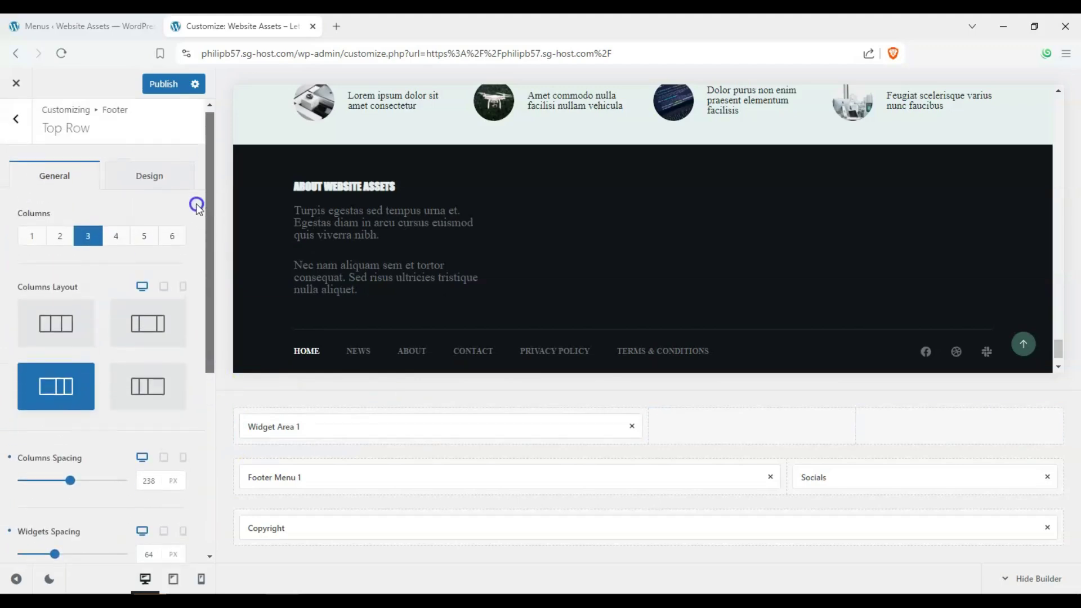
{"action": "left_click", "coordinate": [149, 185]}
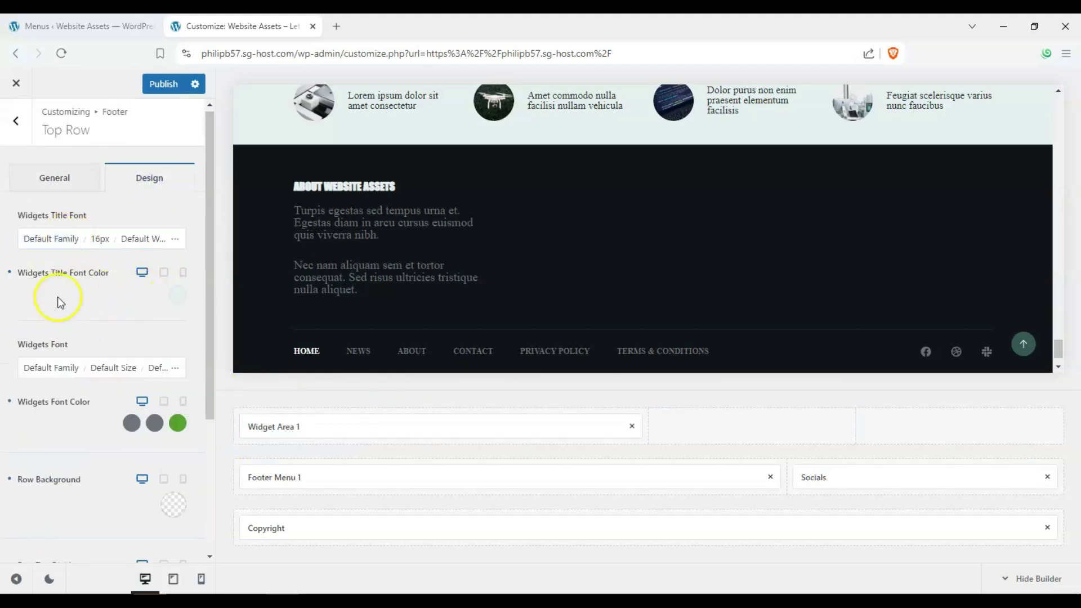
{"action": "left_click", "coordinate": [41, 240]}
{"action": "left_click_drag", "start_coordinate": [203, 339], "coordinate": [210, 414]}
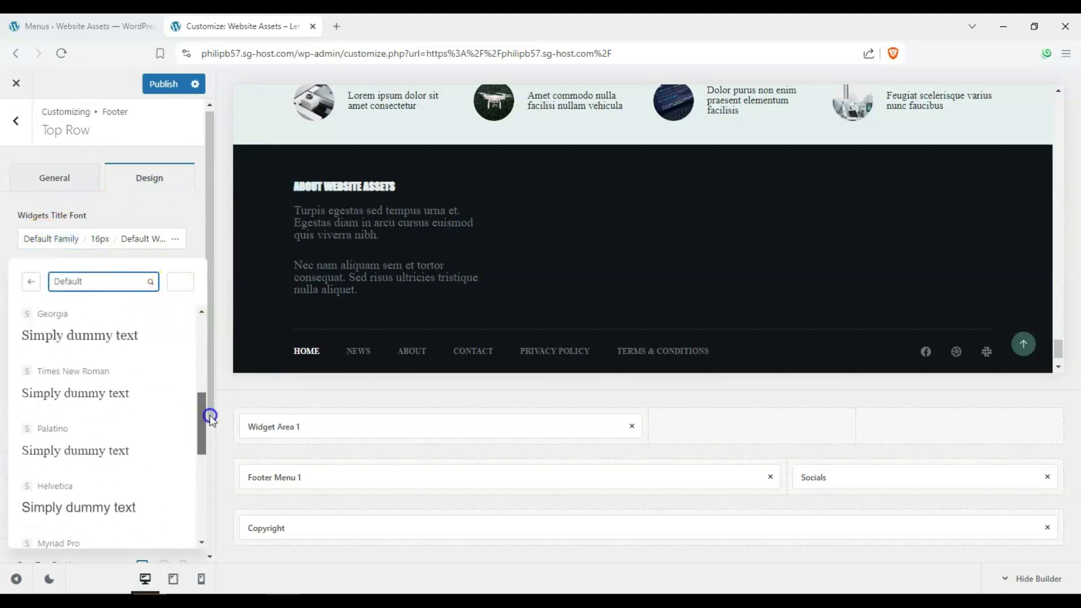
{"action": "left_click", "coordinate": [132, 391]}
{"action": "left_click", "coordinate": [213, 262]}
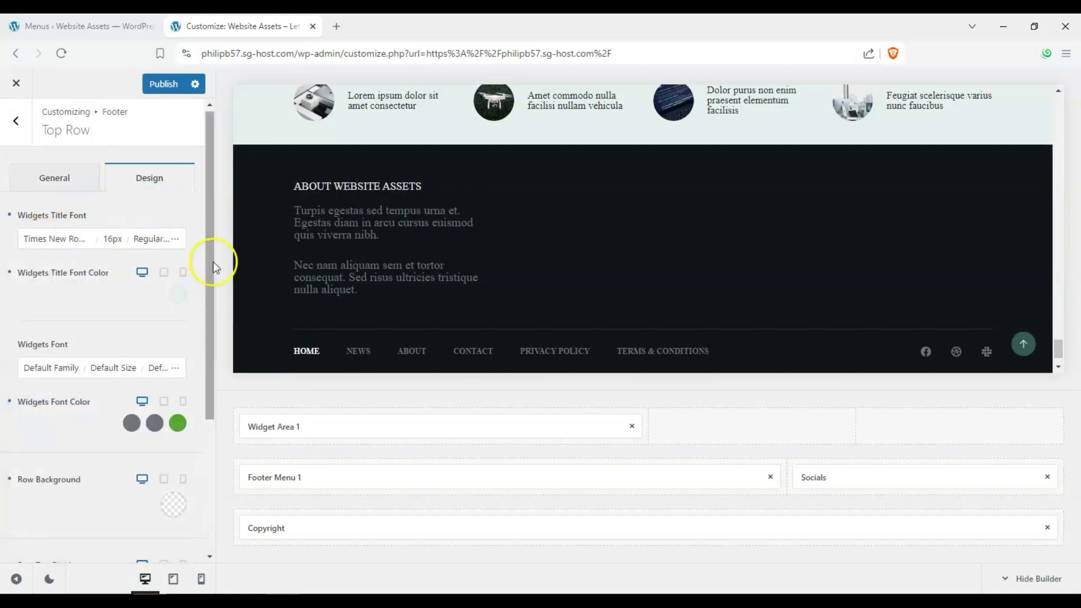
Step: Move Widget Area 1 into the third column of the footer's top row and return to the Footer elements
{"action": "scroll", "coordinate": [50, 309], "scroll_direction": "down", "scroll_amount": 4}
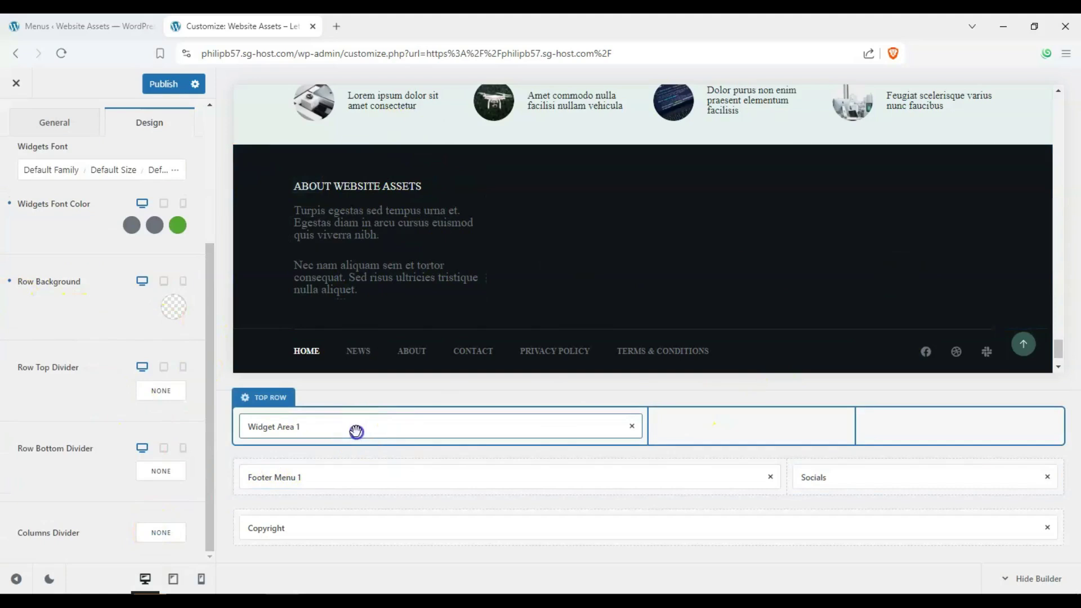
{"action": "left_click_drag", "start_coordinate": [357, 431], "coordinate": [952, 427]}
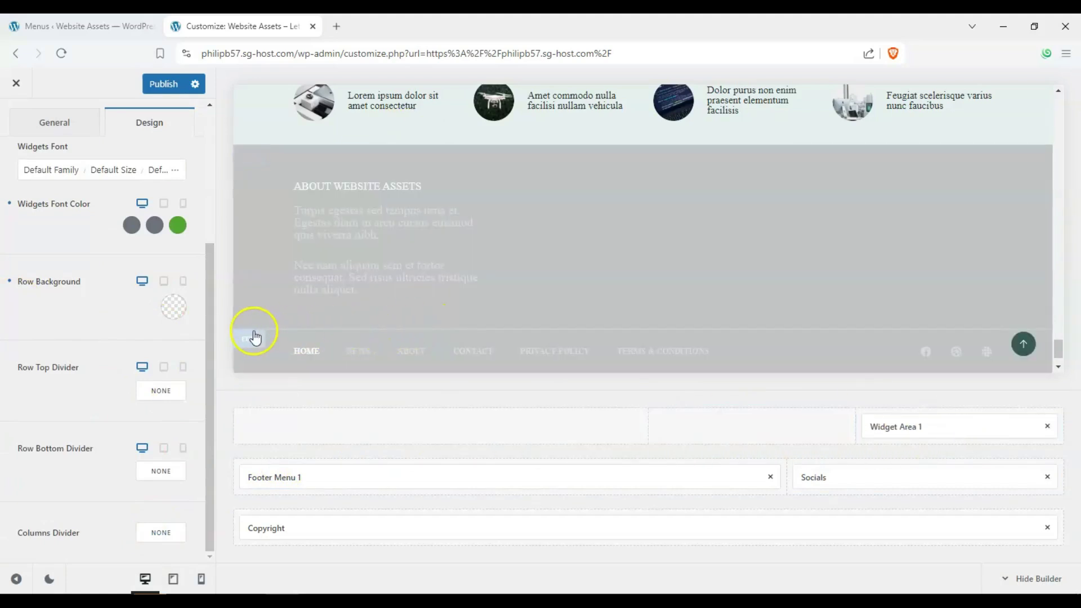
{"action": "scroll", "coordinate": [845, 218], "scroll_direction": "down", "scroll_amount": 3}
{"action": "scroll", "coordinate": [835, 238], "scroll_direction": "up", "scroll_amount": 2}
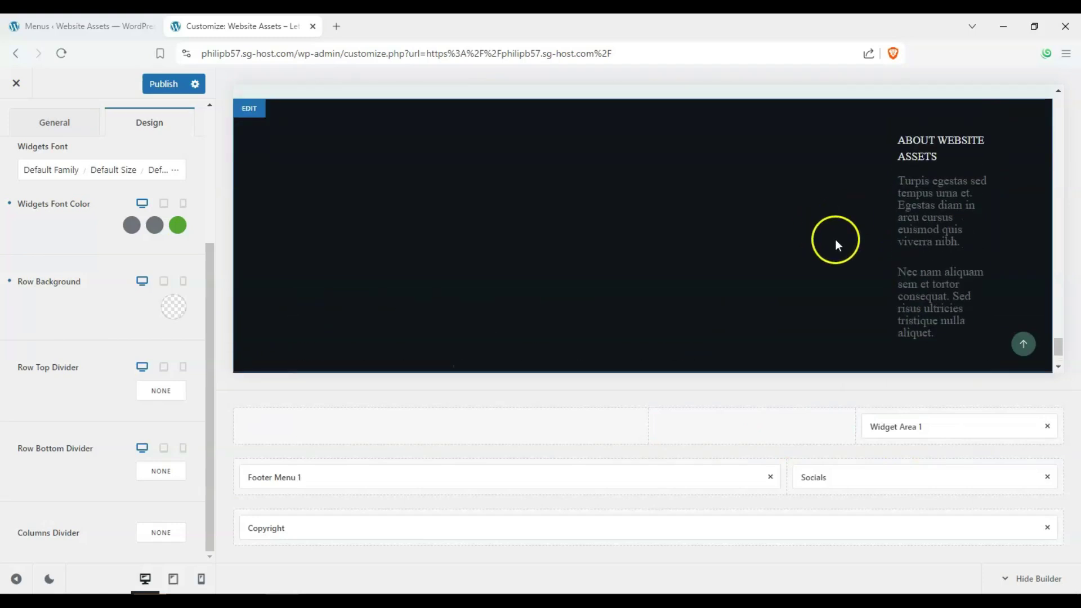
{"action": "scroll", "coordinate": [7, 145], "scroll_direction": "up", "scroll_amount": 4}
{"action": "left_click", "coordinate": [12, 138]}
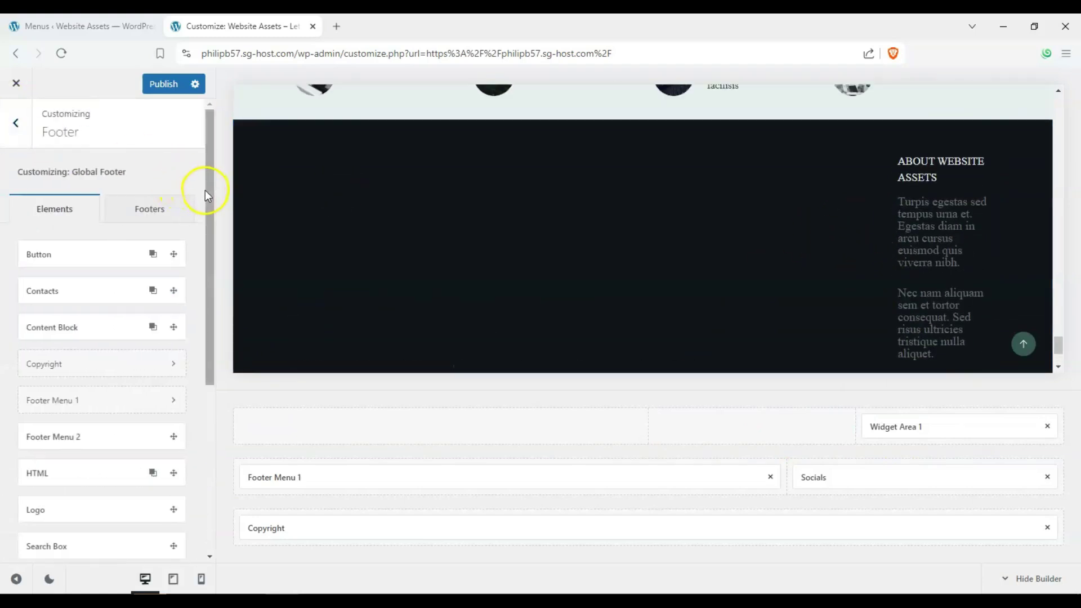
Step: Try the Logo element in the middle column of the footer's top row and remove it
{"action": "left_click_drag", "start_coordinate": [207, 196], "coordinate": [267, 212]}
{"action": "scroll", "coordinate": [38, 241], "scroll_direction": "up", "scroll_amount": 1}
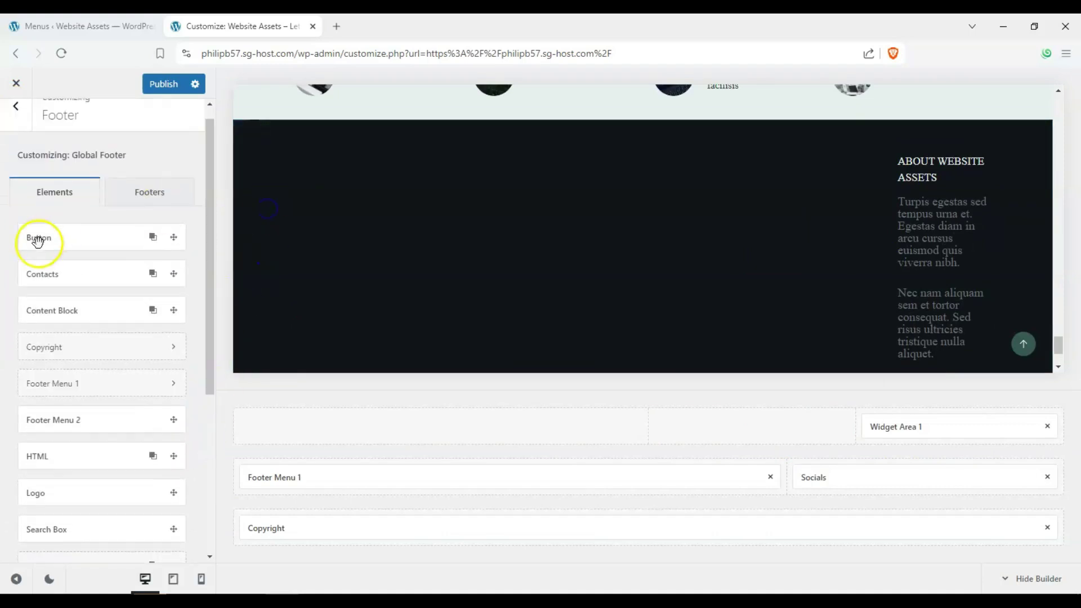
{"action": "left_click_drag", "start_coordinate": [208, 234], "coordinate": [204, 365]}
{"action": "left_click_drag", "start_coordinate": [79, 256], "coordinate": [758, 432]}
{"action": "left_click", "coordinate": [400, 406]}
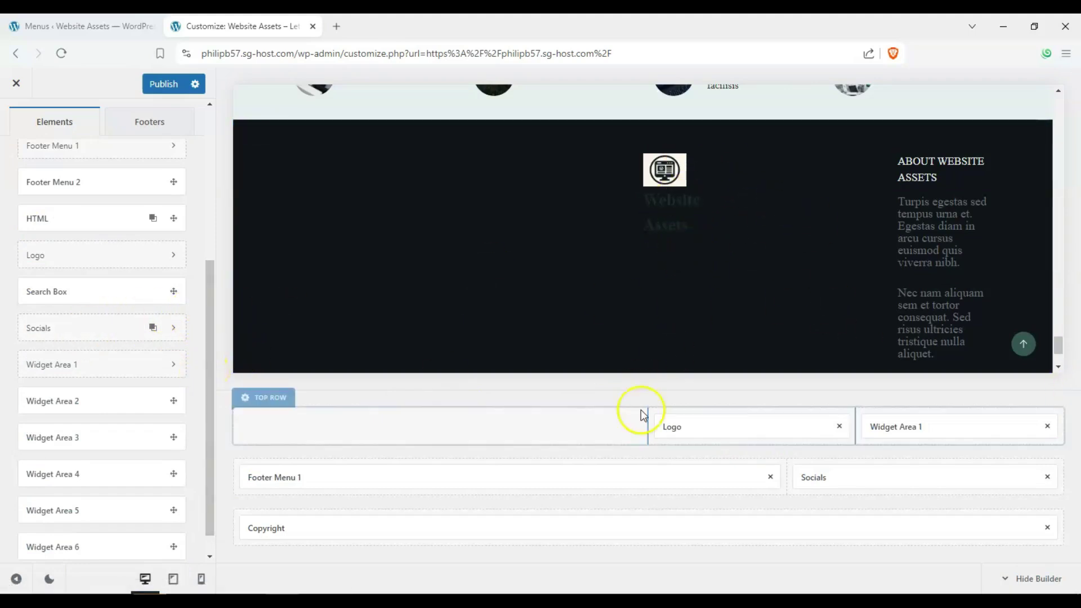
{"action": "left_click", "coordinate": [839, 426]}
Step: Place the Search Box element in the middle column of the footer's top row and open its settings
{"action": "left_click_drag", "start_coordinate": [106, 314], "coordinate": [760, 434]}
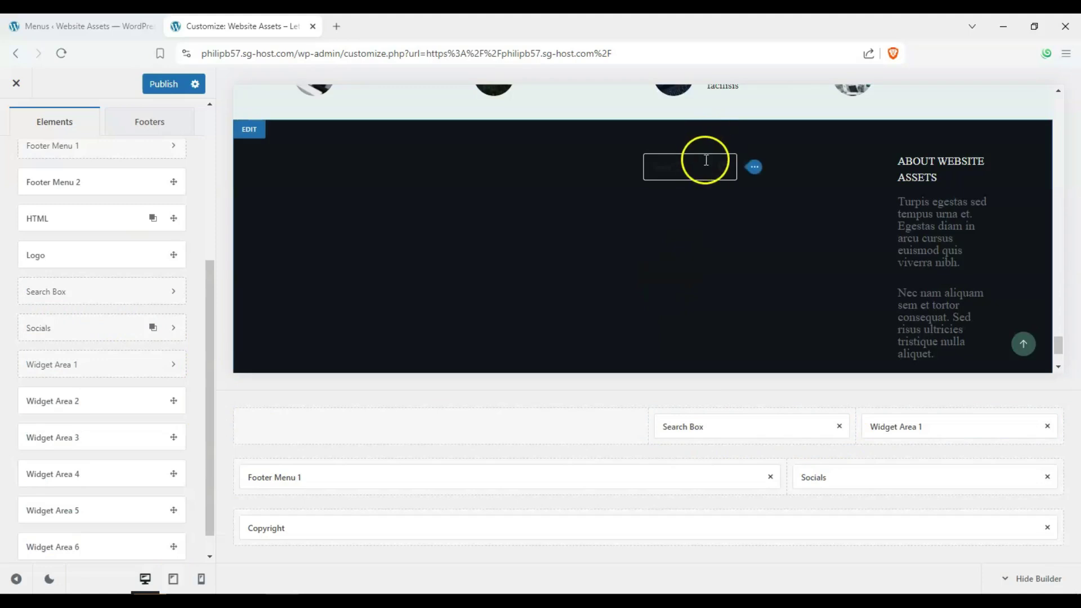
{"action": "left_click", "coordinate": [705, 161]}
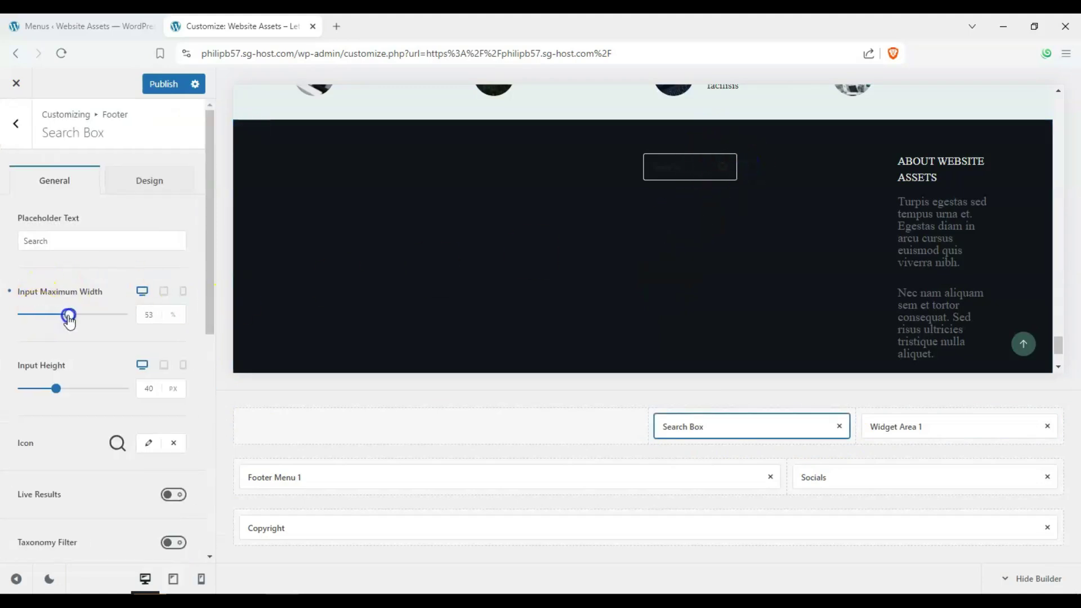
Step: Set the Search Box's input maximum width to 100% and input height to 76 px, and enable Live Results
{"action": "left_click_drag", "start_coordinate": [68, 399], "coordinate": [113, 397]}
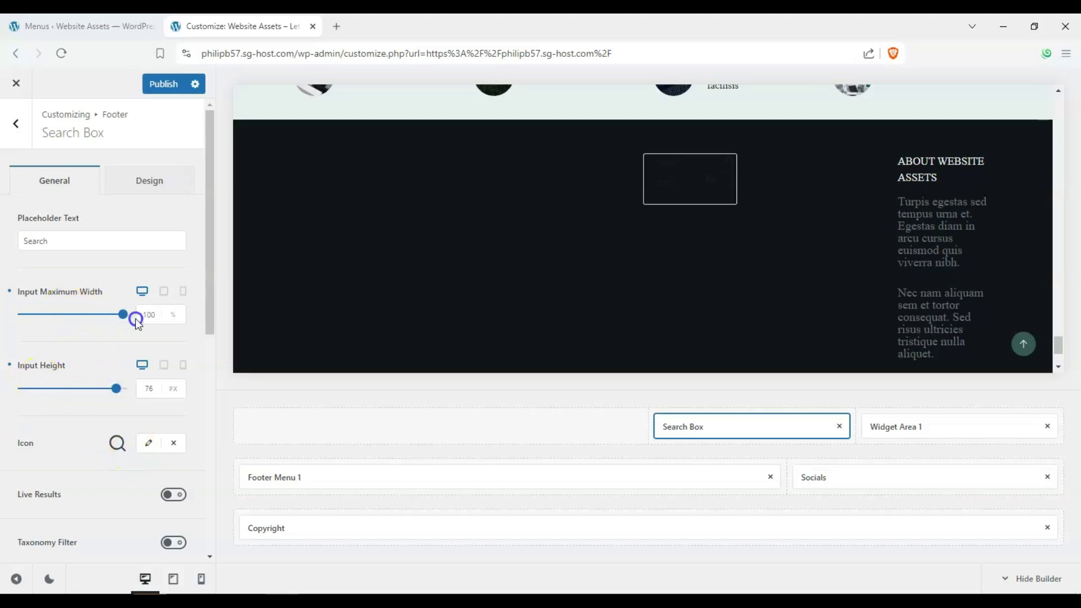
{"action": "left_click_drag", "start_coordinate": [137, 320], "coordinate": [45, 321]}
{"action": "scroll", "coordinate": [113, 293], "scroll_direction": "down", "scroll_amount": 3}
{"action": "left_click", "coordinate": [172, 338]}
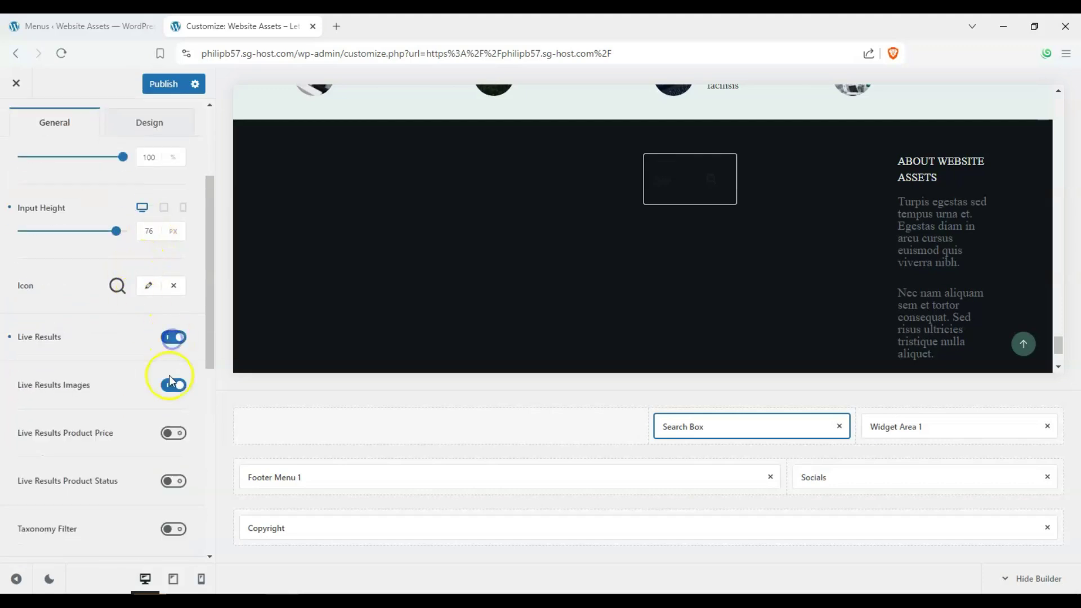
Step: Set the Search Box's horizontal alignment to right and its vertical alignment to middle
{"action": "left_click_drag", "start_coordinate": [211, 335], "coordinate": [209, 560]}
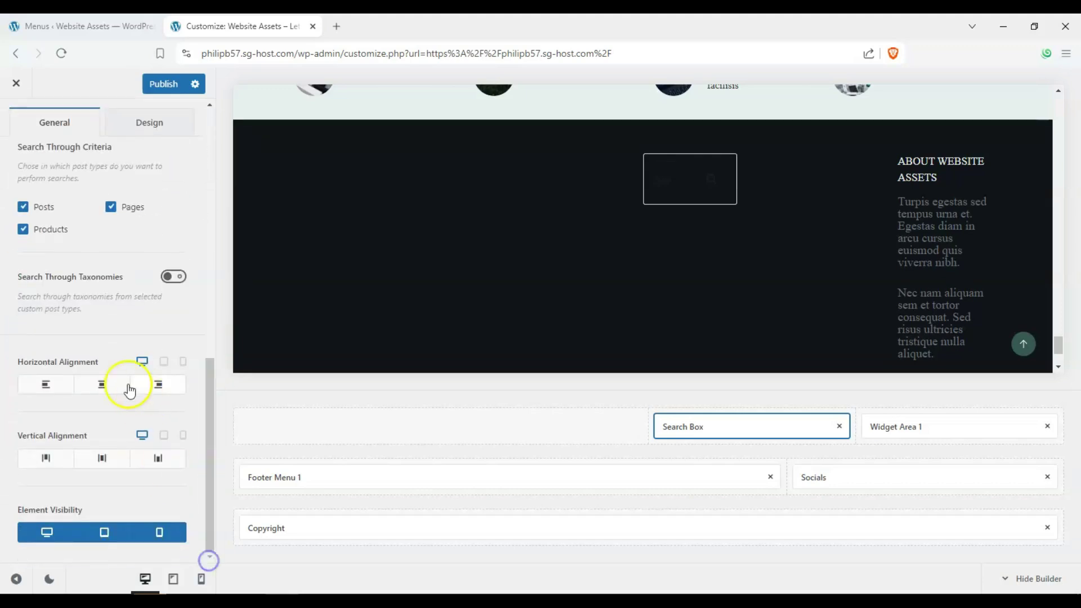
{"action": "left_click", "coordinate": [102, 382]}
{"action": "left_click", "coordinate": [155, 385]}
{"action": "left_click", "coordinate": [113, 458]}
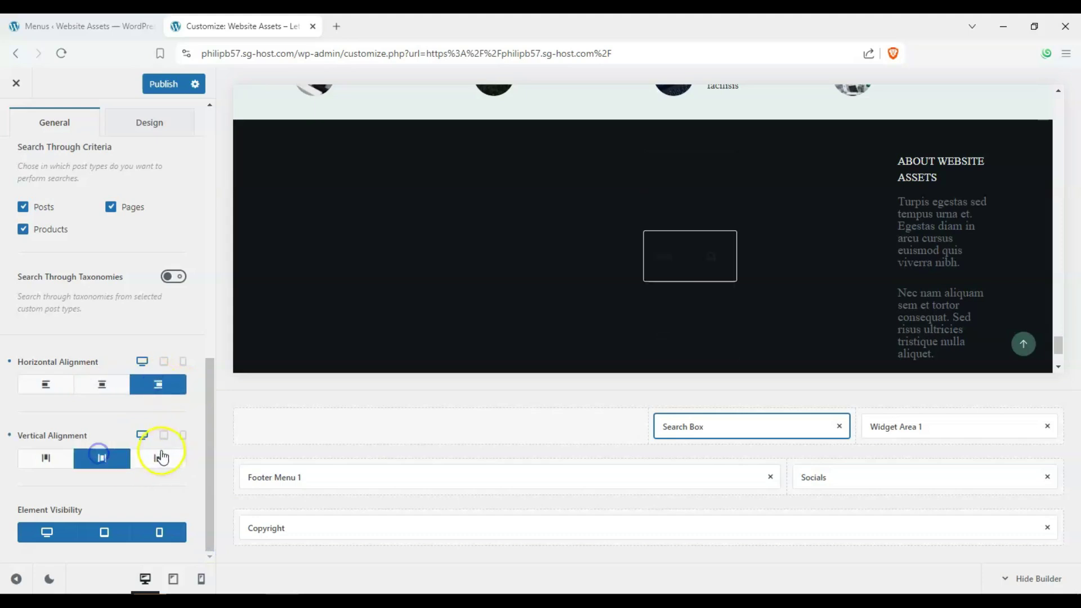
Step: Set the Search Box's input background color to the light grey #f2f2f2 in its design options
{"action": "left_click_drag", "start_coordinate": [210, 440], "coordinate": [204, 169]}
{"action": "left_click", "coordinate": [137, 185]}
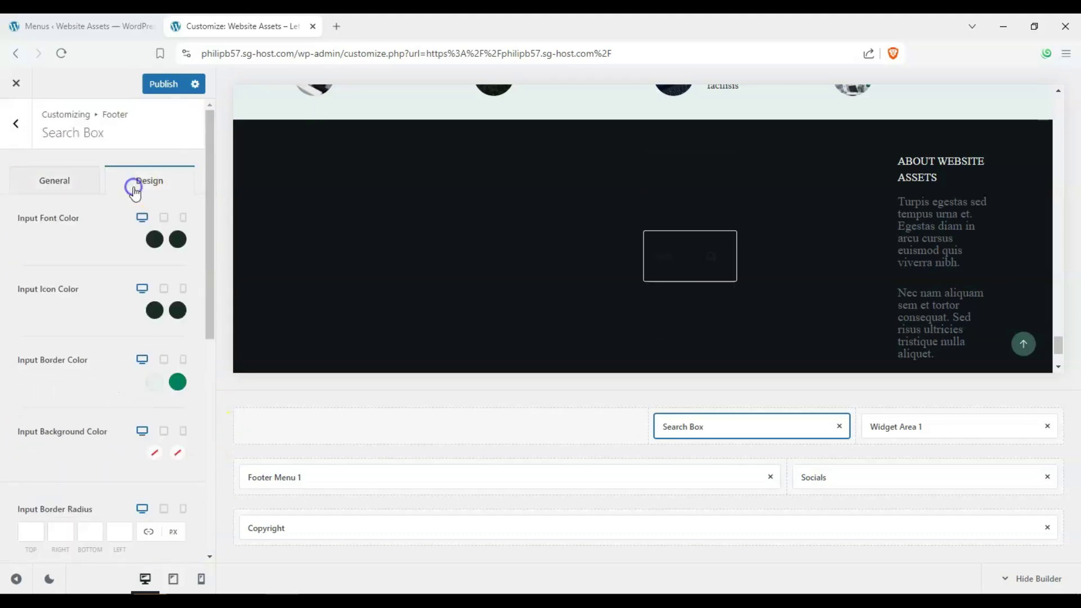
{"action": "scroll", "coordinate": [162, 388], "scroll_direction": "down", "scroll_amount": 1}
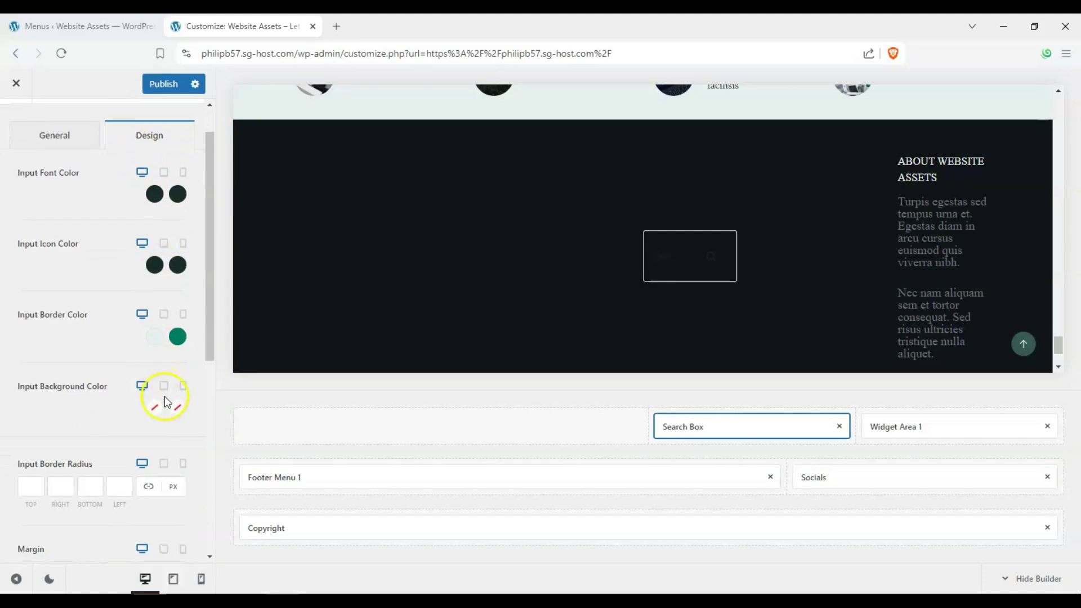
{"action": "left_click", "coordinate": [162, 412]}
{"action": "left_click_drag", "start_coordinate": [63, 191], "coordinate": [19, 140]}
{"action": "left_click", "coordinate": [49, 368]}
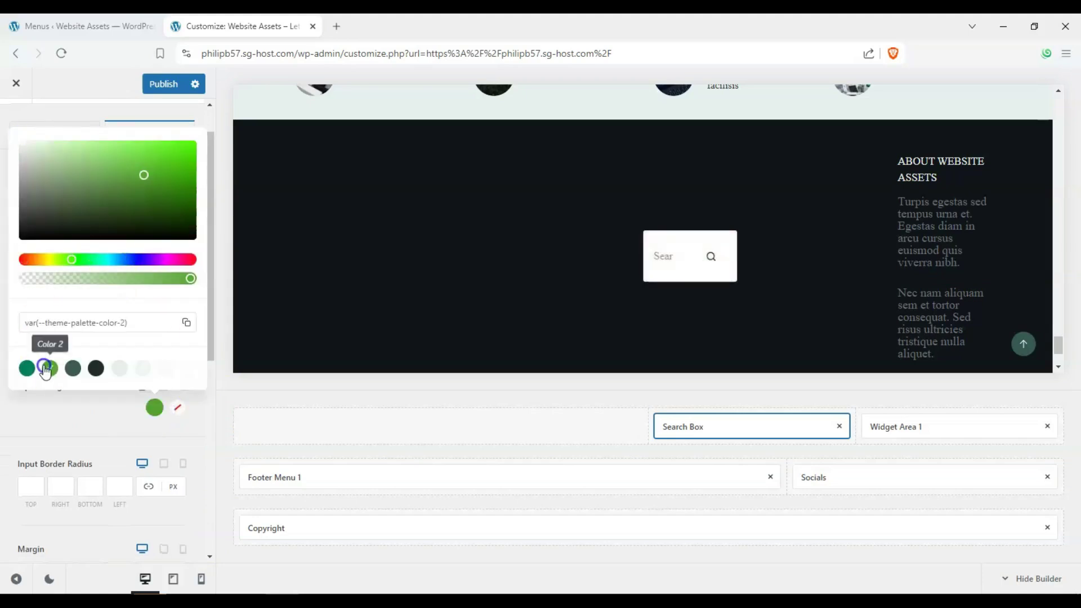
{"action": "left_click_drag", "start_coordinate": [38, 192], "coordinate": [20, 141]}
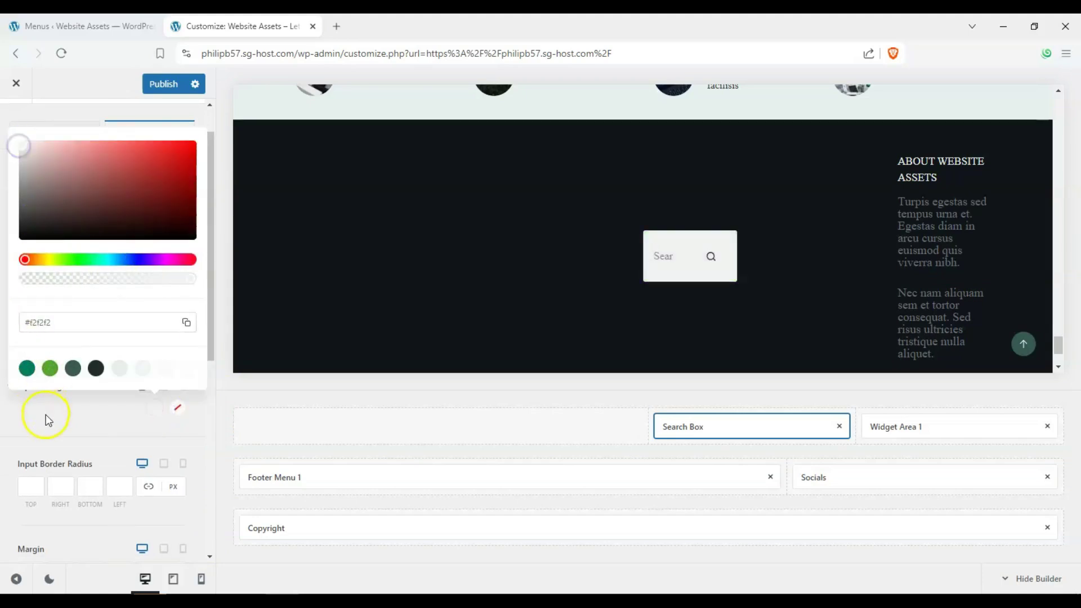
{"action": "left_click", "coordinate": [45, 414]}
Step: Return to the Search Box's general settings and examine the whole footer layout in the preview
{"action": "left_click", "coordinate": [69, 146]}
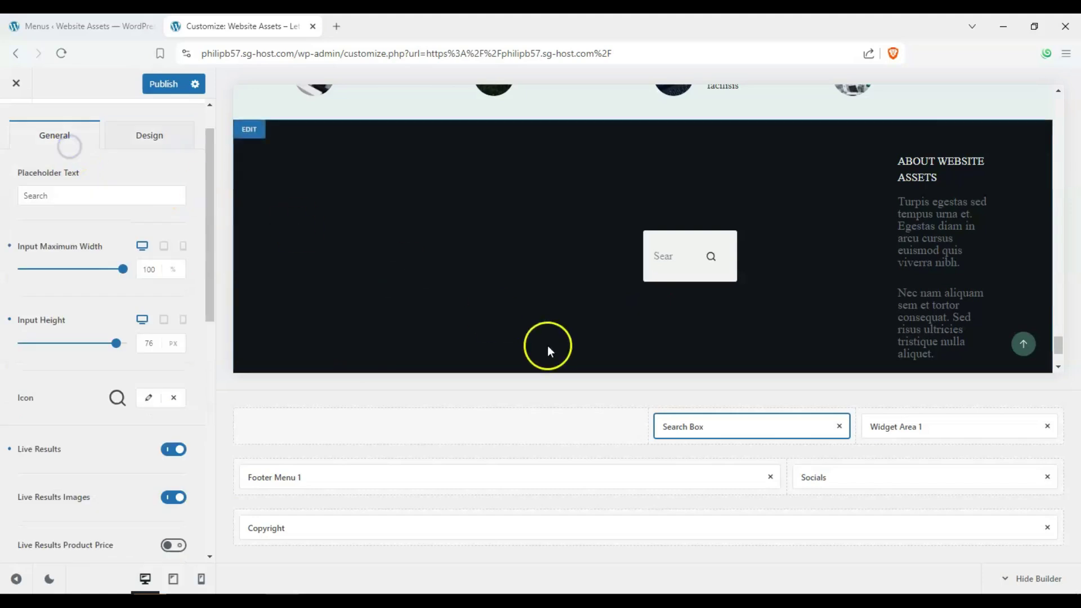
{"action": "scroll", "coordinate": [441, 337], "scroll_direction": "down", "scroll_amount": 2}
{"action": "scroll", "coordinate": [705, 232], "scroll_direction": "up", "scroll_amount": 3}
{"action": "scroll", "coordinate": [269, 220], "scroll_direction": "down", "scroll_amount": 3}
{"action": "scroll", "coordinate": [486, 237], "scroll_direction": "up", "scroll_amount": 3}
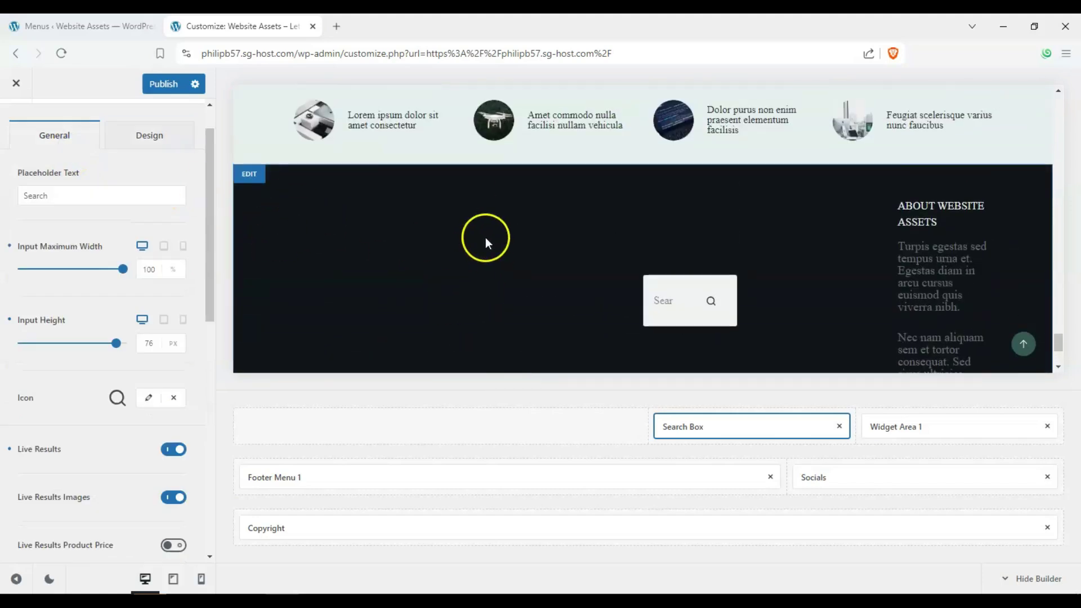
{"action": "scroll", "coordinate": [376, 234], "scroll_direction": "down", "scroll_amount": 3}
{"action": "scroll", "coordinate": [550, 319], "scroll_direction": "up", "scroll_amount": 3}
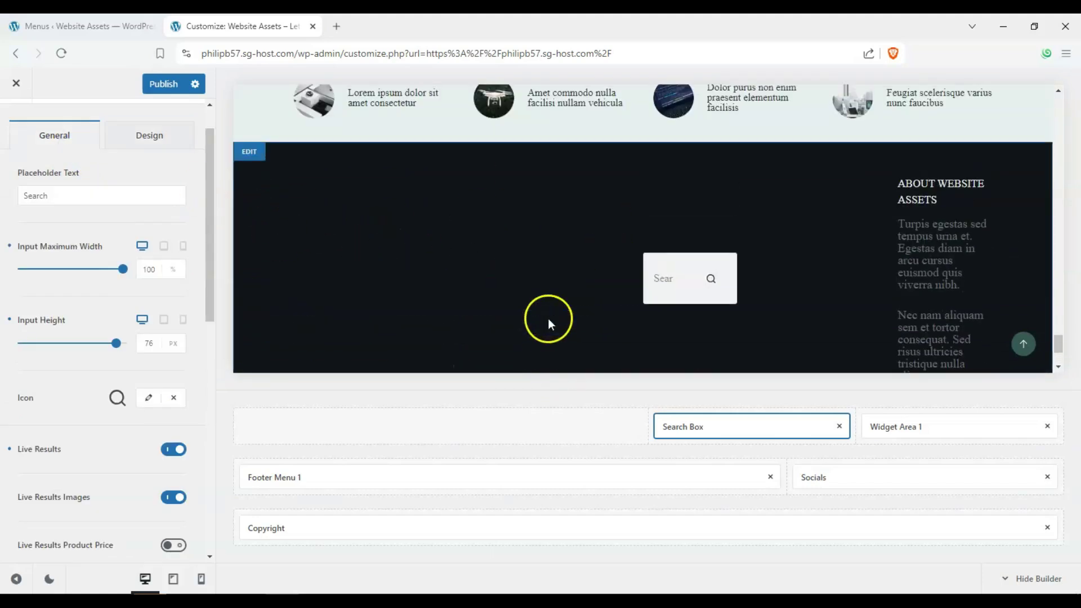
{"action": "scroll", "coordinate": [541, 291], "scroll_direction": "down", "scroll_amount": 3}
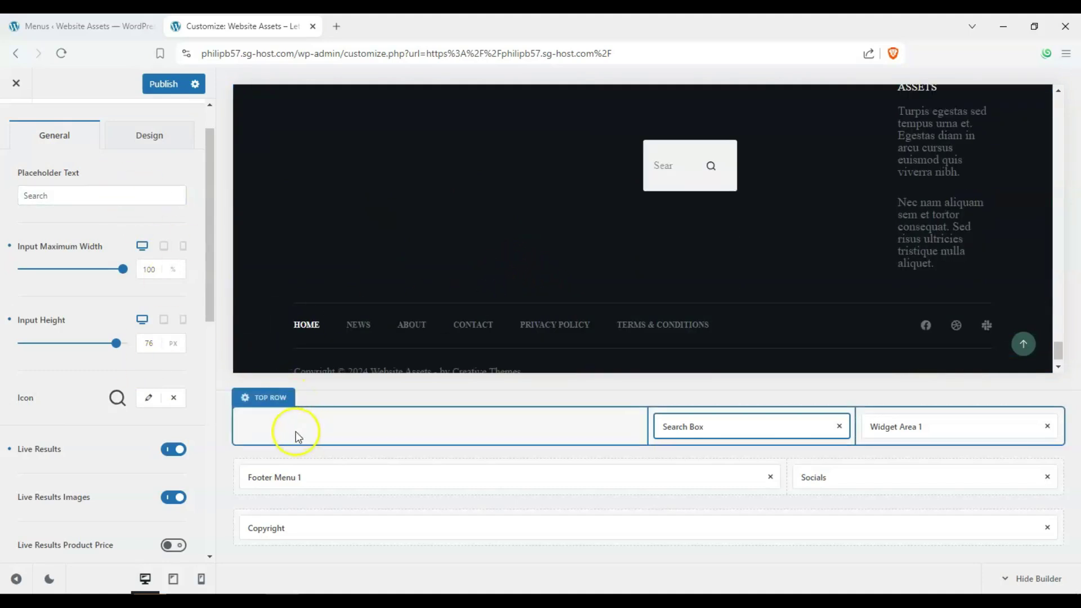
Step: Return to the Footer elements and place Widget Area 6 in the empty first column of the top row
{"action": "scroll", "coordinate": [34, 157], "scroll_direction": "up", "scroll_amount": 1}
{"action": "left_click", "coordinate": [16, 125]}
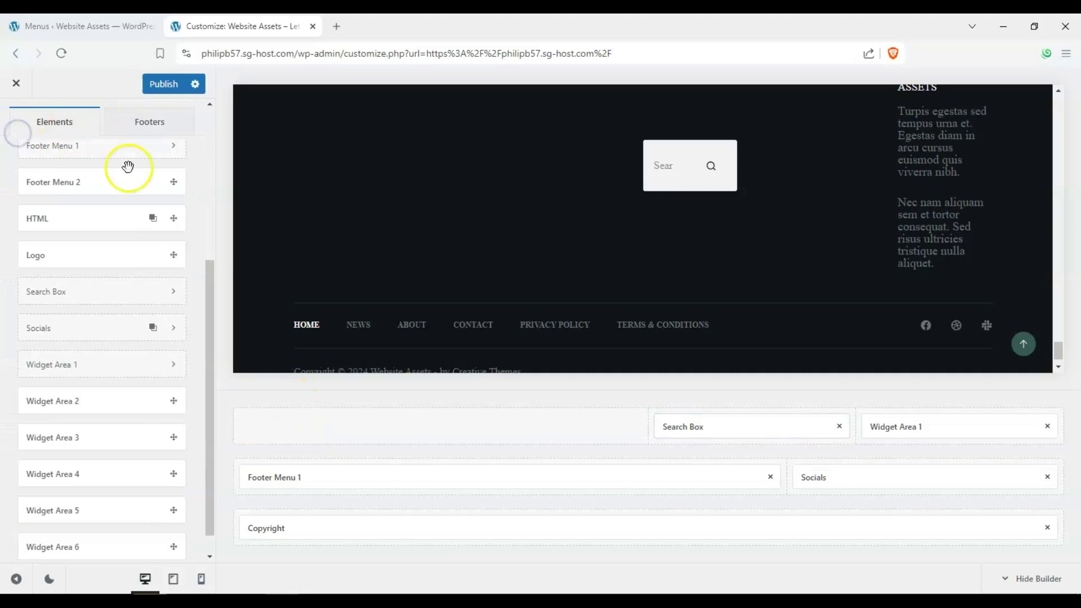
{"action": "scroll", "coordinate": [131, 169], "scroll_direction": "up", "scroll_amount": 2}
{"action": "scroll", "coordinate": [131, 163], "scroll_direction": "up", "scroll_amount": 2}
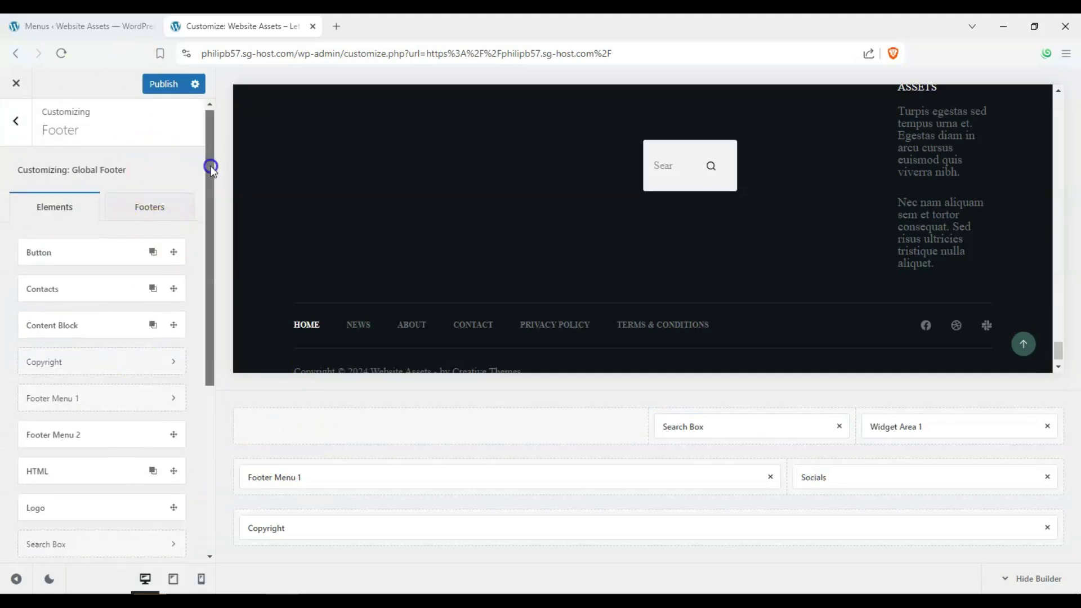
{"action": "left_click_drag", "start_coordinate": [210, 166], "coordinate": [193, 352]}
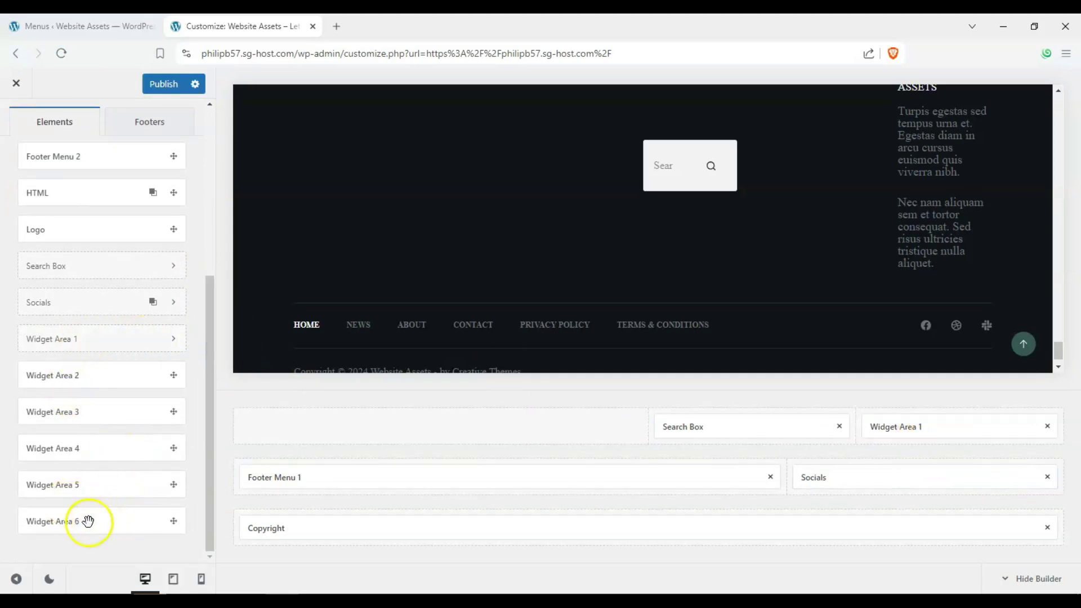
{"action": "left_click_drag", "start_coordinate": [88, 521], "coordinate": [417, 430]}
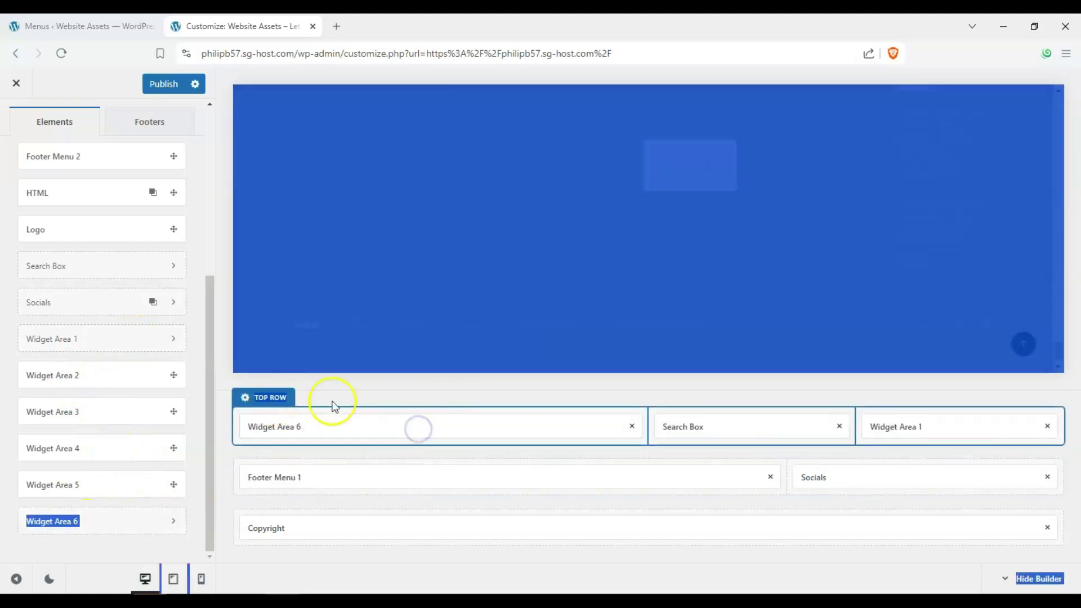
{"action": "scroll", "coordinate": [434, 268], "scroll_direction": "up", "scroll_amount": 3}
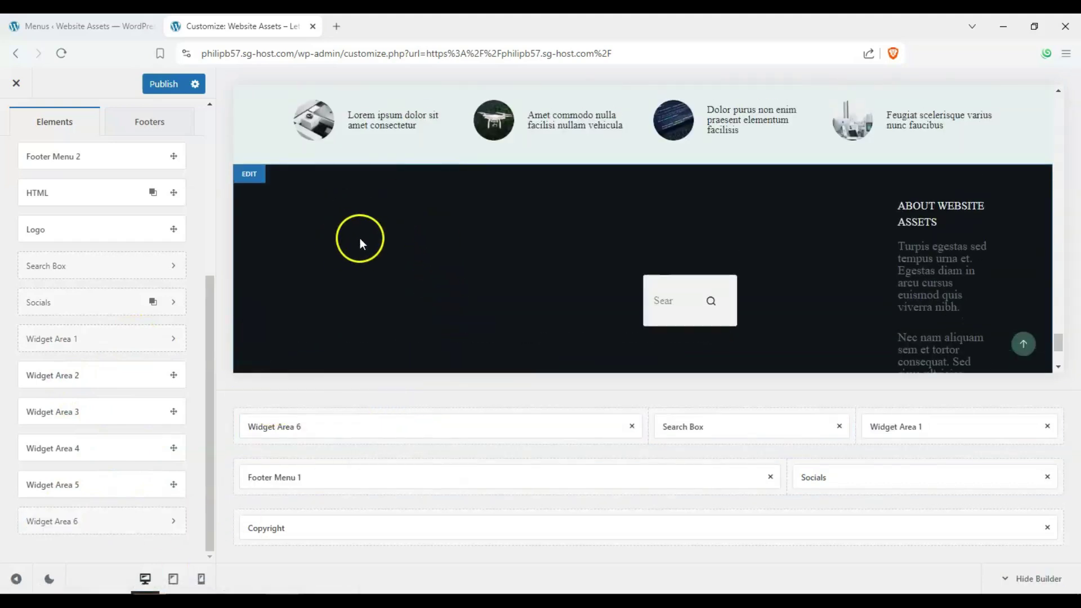
{"action": "scroll", "coordinate": [410, 275], "scroll_direction": "down", "scroll_amount": 1}
Step: Compare the contents of Widget Area 6 and Widget Area 1, ending in Widget Area 6, and check the footer preview
{"action": "left_click", "coordinate": [263, 426]}
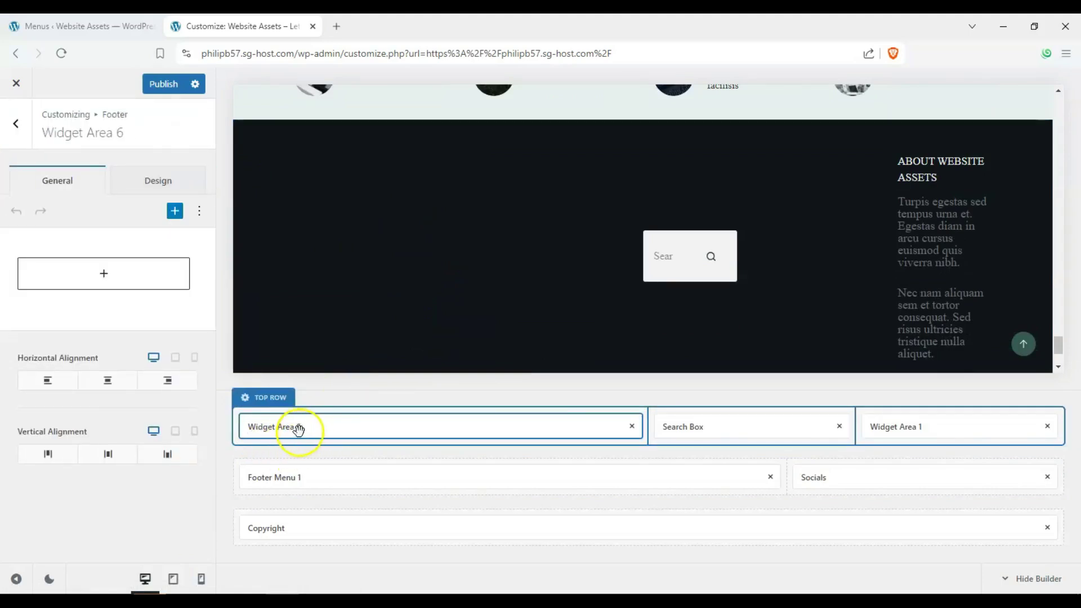
{"action": "left_click", "coordinate": [982, 425]}
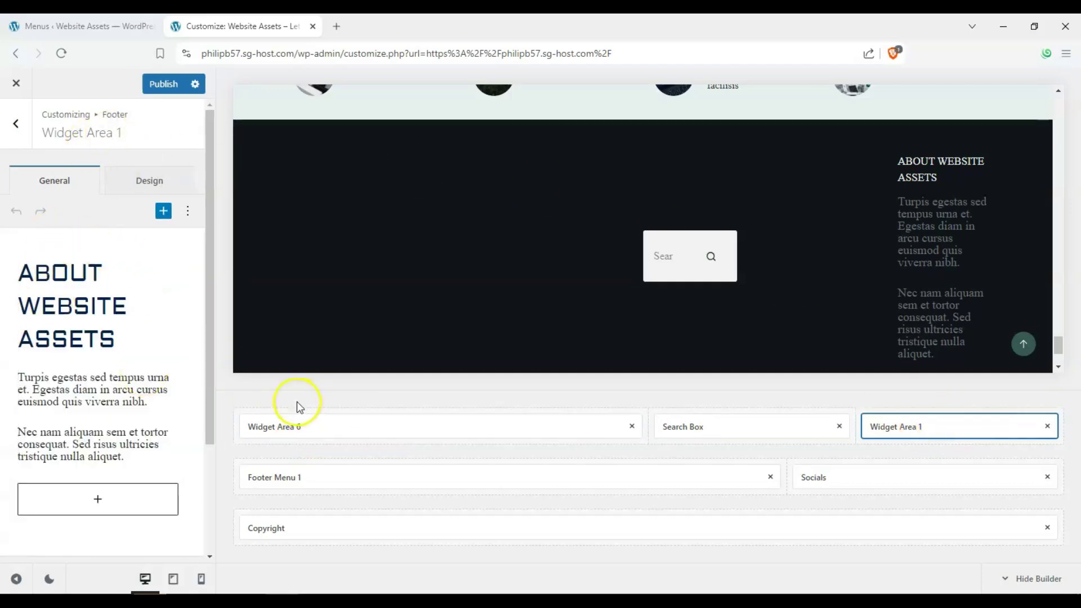
{"action": "left_click", "coordinate": [293, 425]}
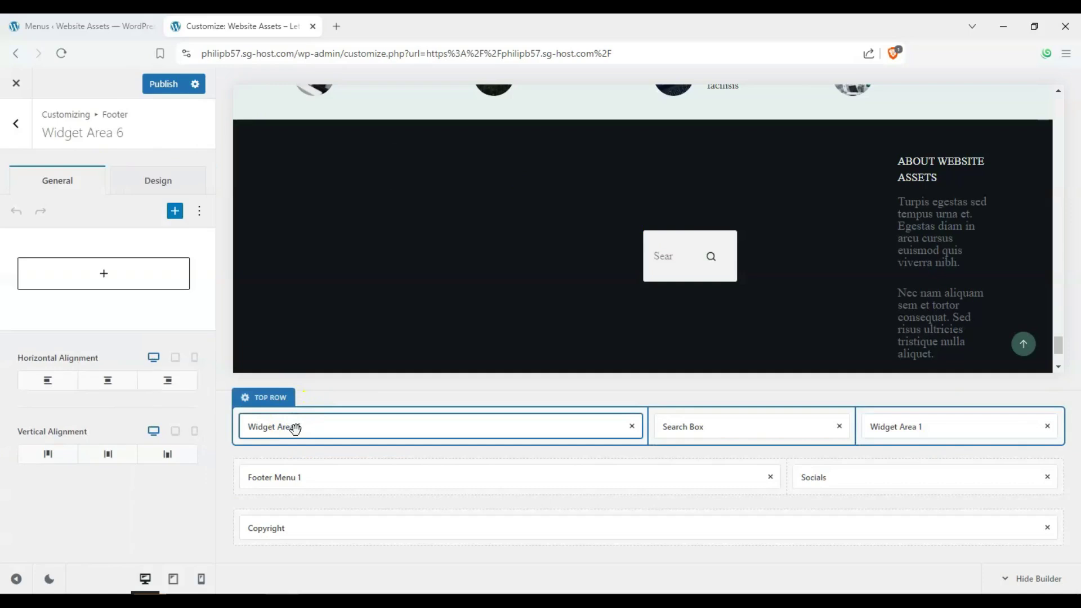
{"action": "scroll", "coordinate": [512, 292], "scroll_direction": "down", "scroll_amount": 2}
{"action": "scroll", "coordinate": [473, 308], "scroll_direction": "up", "scroll_amount": 2}
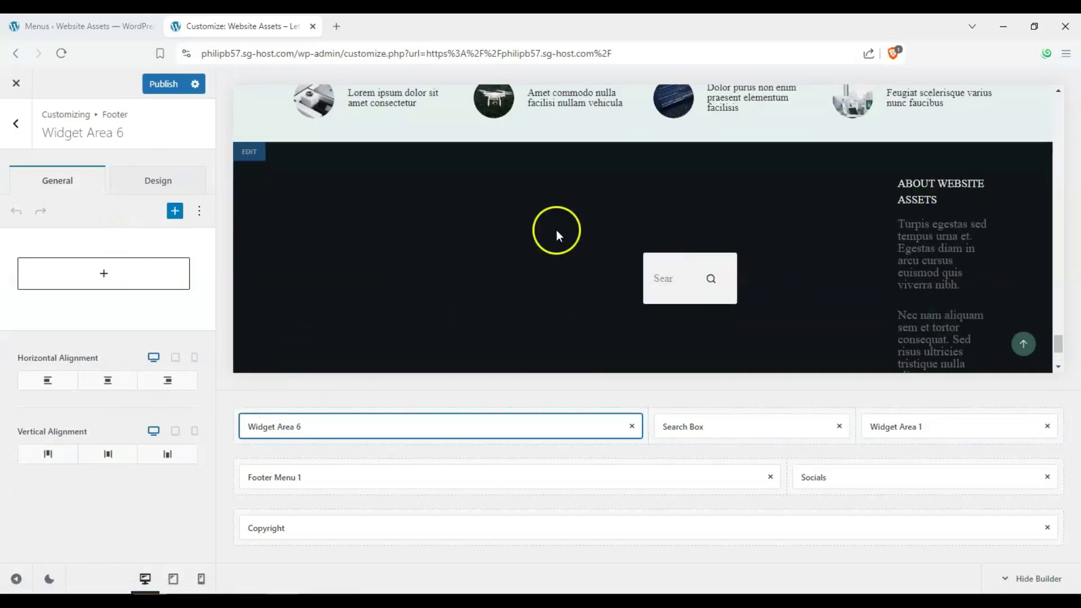
{"action": "scroll", "coordinate": [531, 242], "scroll_direction": "down", "scroll_amount": 2}
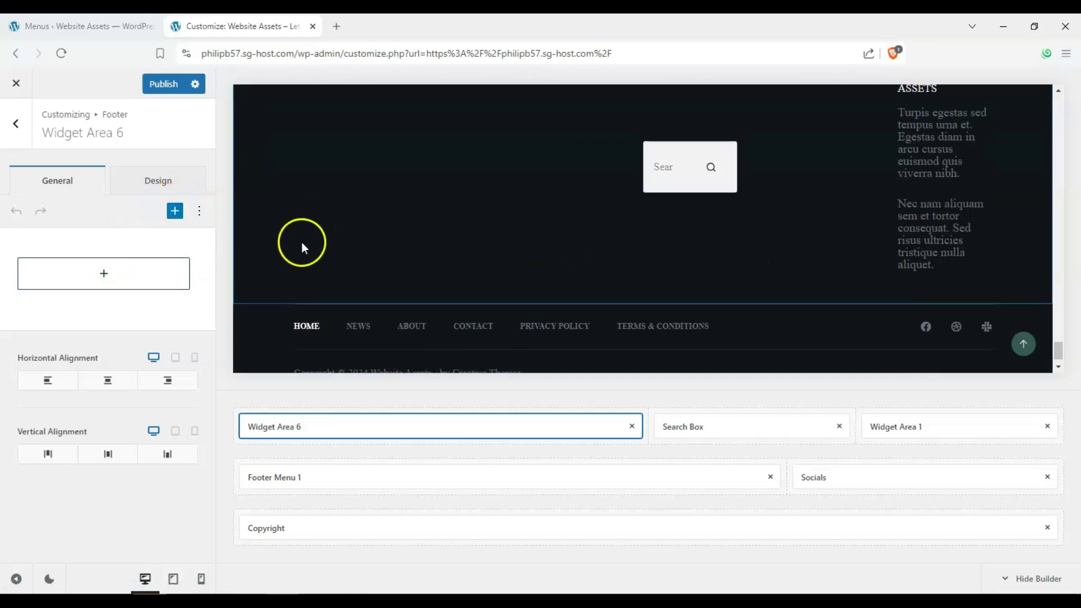
{"action": "scroll", "coordinate": [323, 242], "scroll_direction": "up", "scroll_amount": 2}
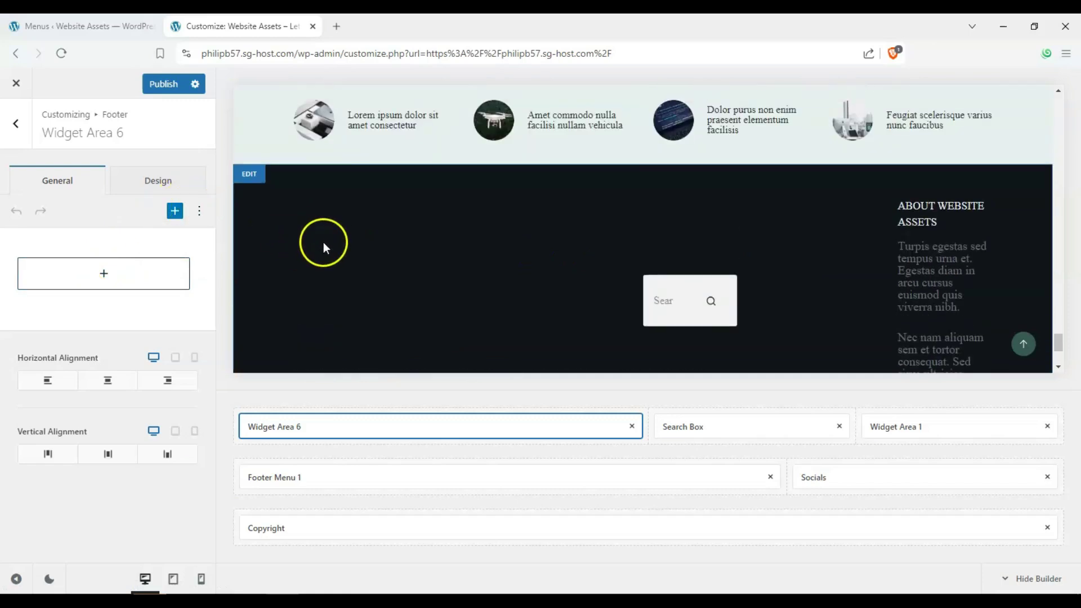
Step: Add a YouTube block to Widget Area 6 and embed the video with the URL ending in watch?v=4KzSnmbokoQ
{"action": "left_click", "coordinate": [106, 277]}
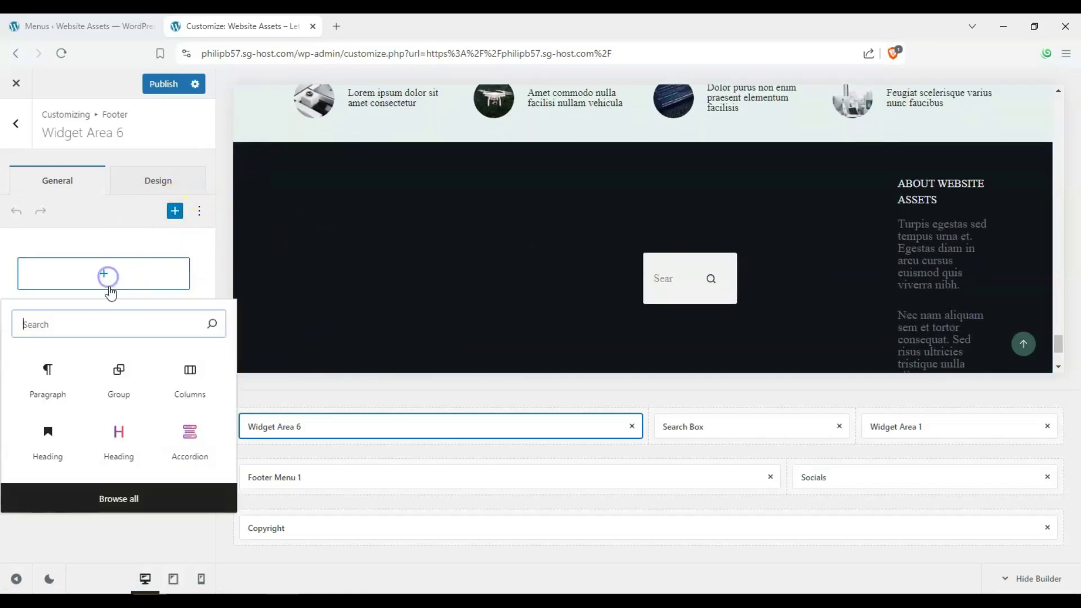
{"action": "left_click", "coordinate": [116, 499]}
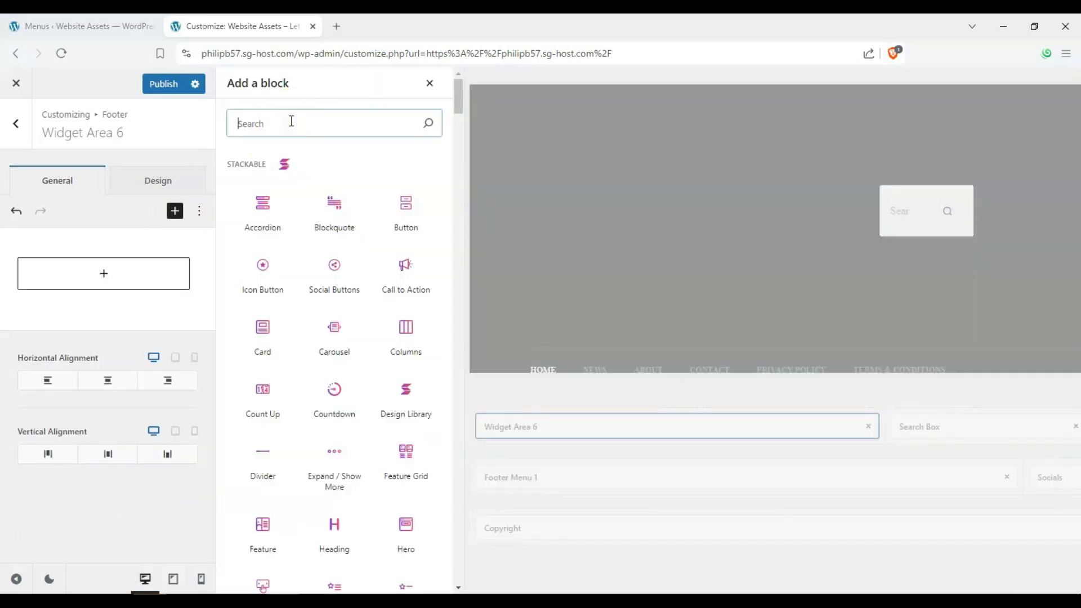
{"action": "type", "text": "youtub"}
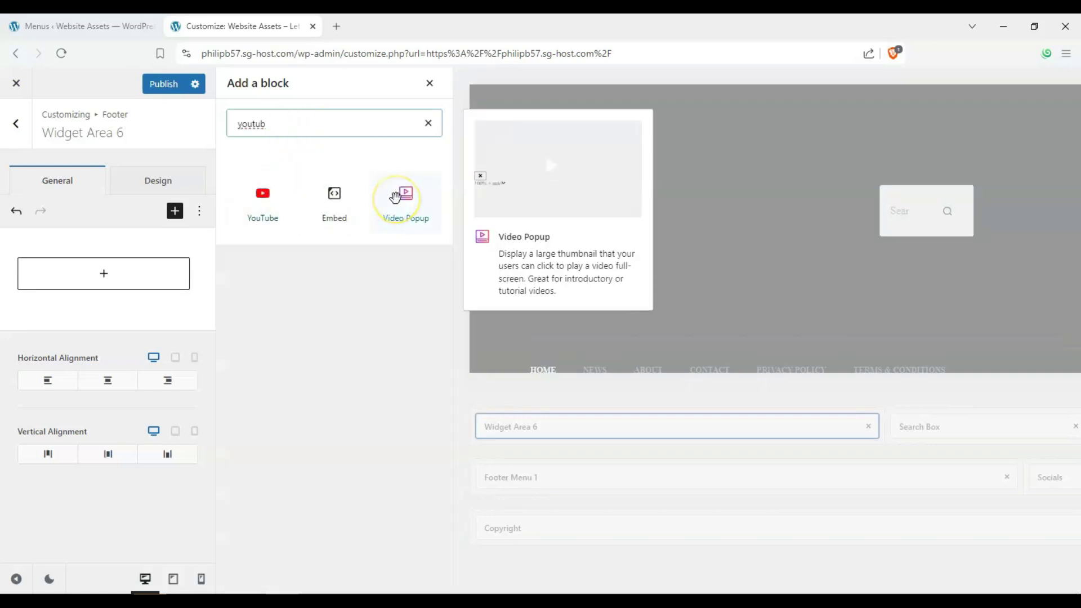
{"action": "left_click", "coordinate": [285, 205]}
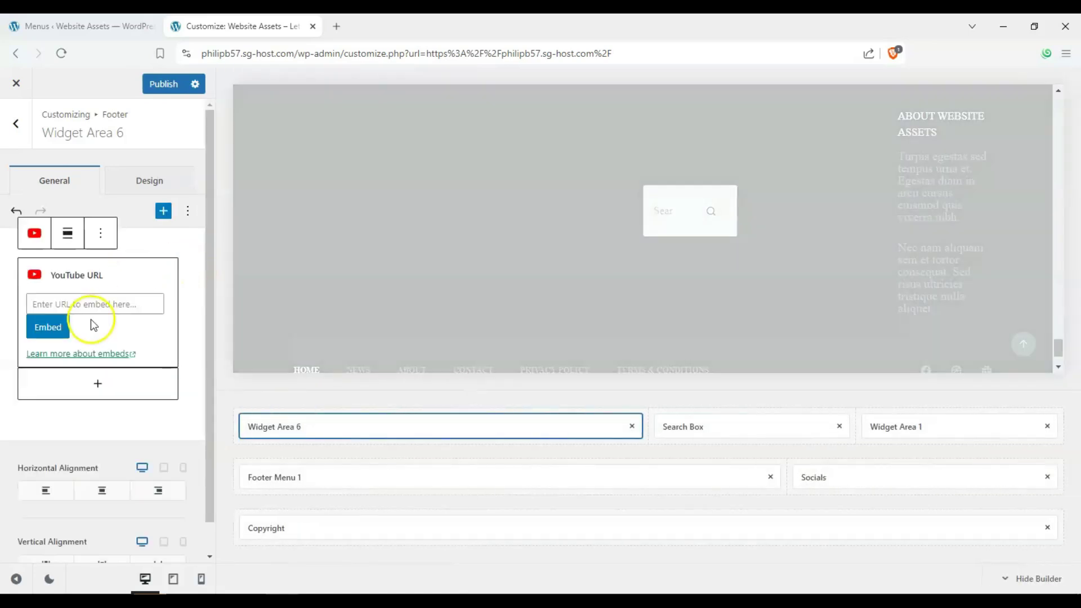
{"action": "left_click", "coordinate": [104, 305]}
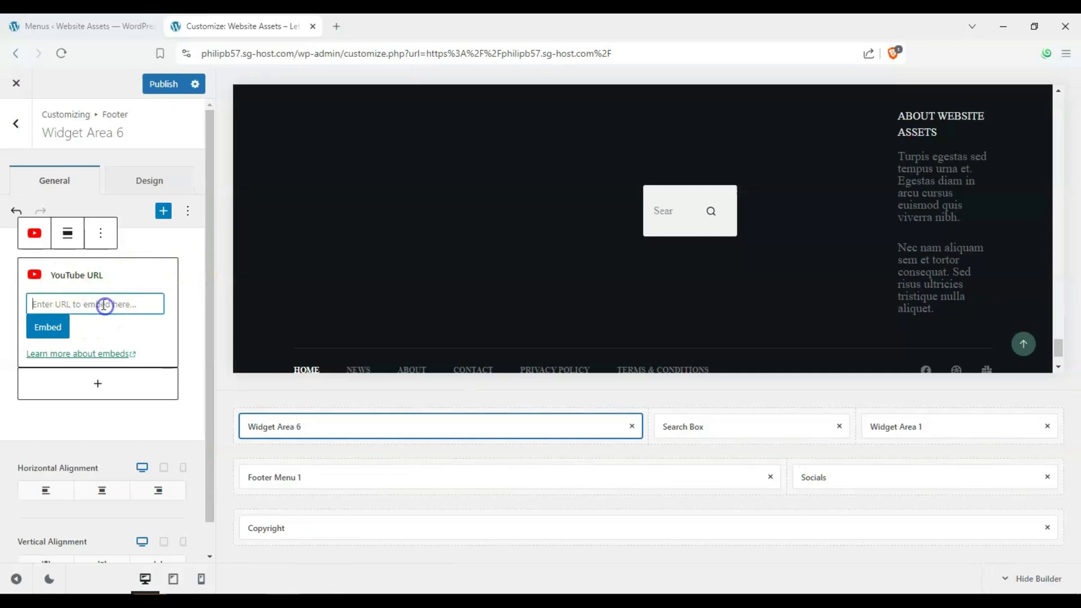
{"action": "left_click", "coordinate": [35, 308]}
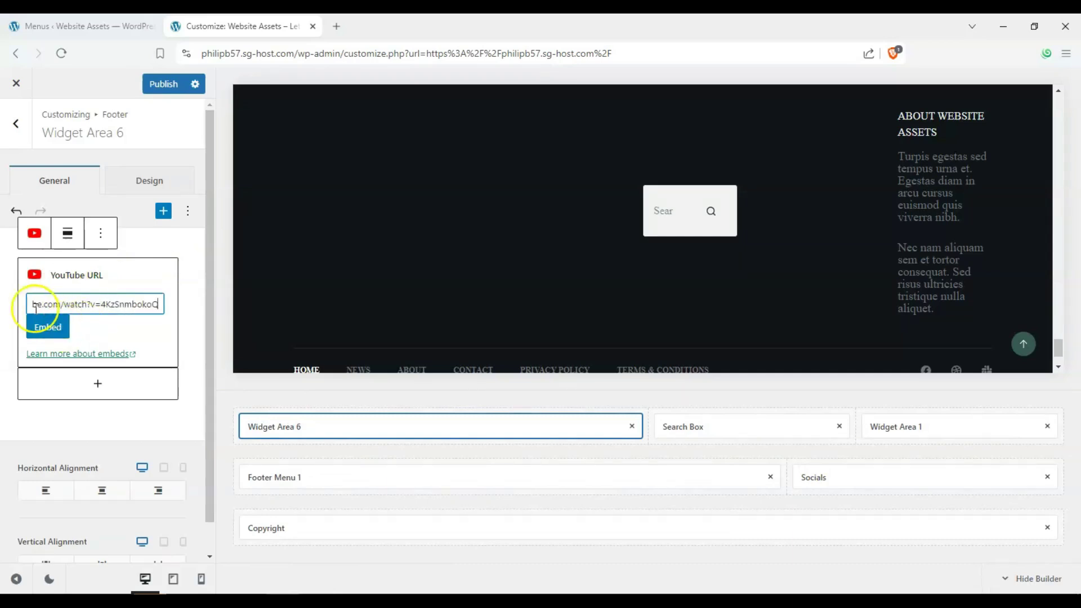
{"action": "left_click", "coordinate": [36, 330]}
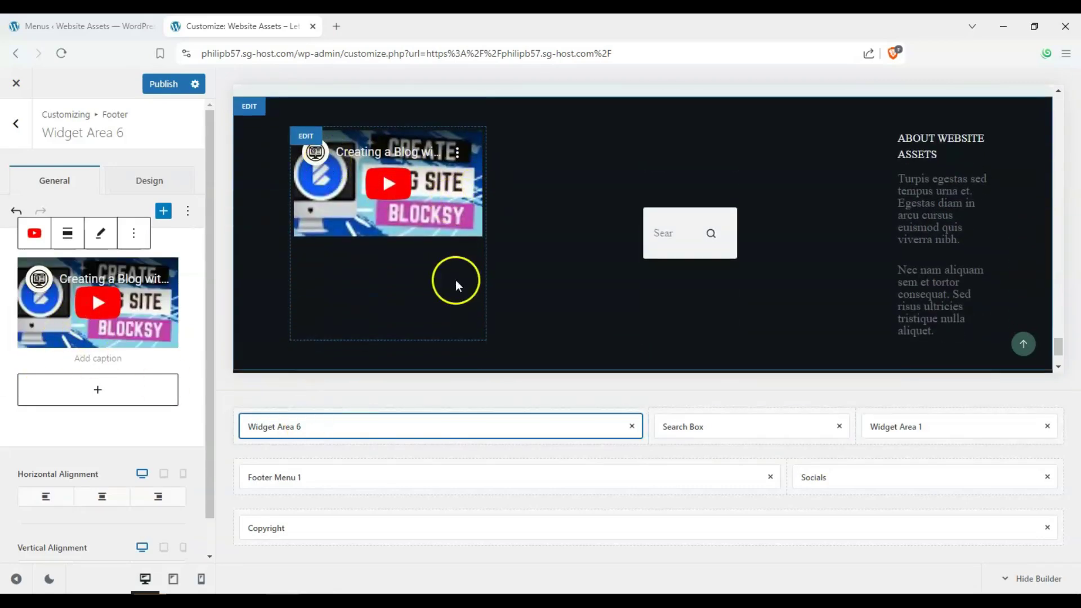
Step: Try center as the horizontal alignment of Widget Area 6 and check the footer preview
{"action": "left_click", "coordinate": [99, 503]}
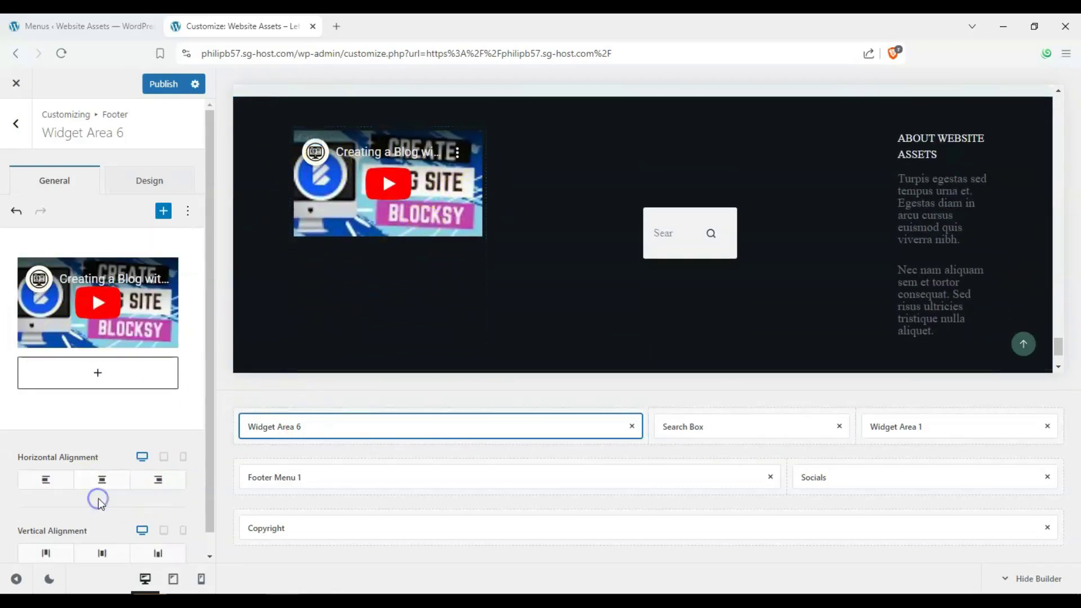
{"action": "left_click", "coordinate": [40, 492]}
{"action": "left_click", "coordinate": [99, 485]}
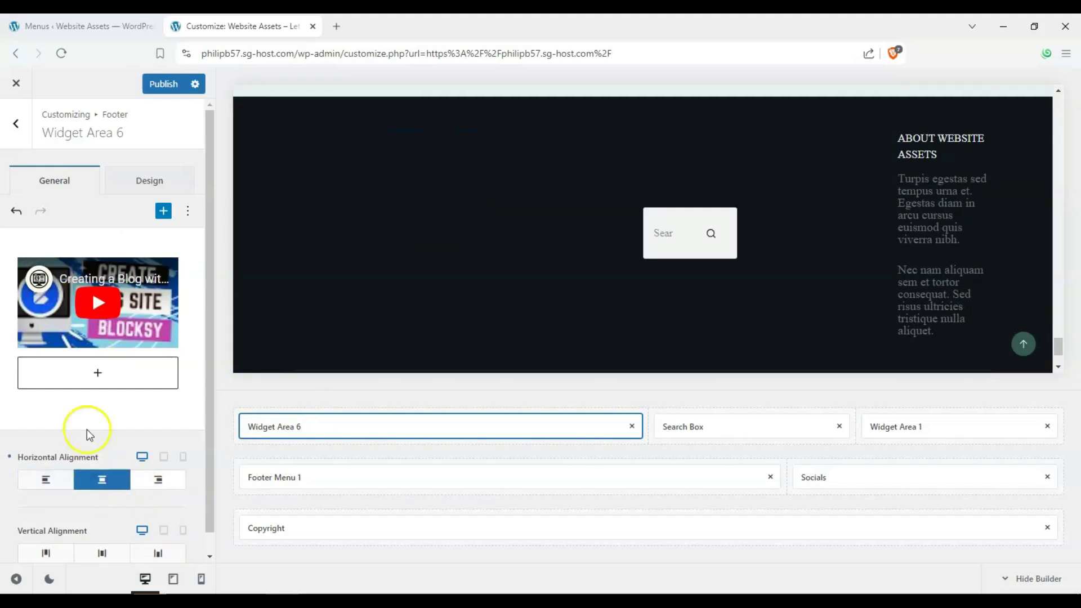
{"action": "scroll", "coordinate": [86, 429], "scroll_direction": "down", "scroll_amount": 1}
{"action": "scroll", "coordinate": [411, 249], "scroll_direction": "down", "scroll_amount": 2}
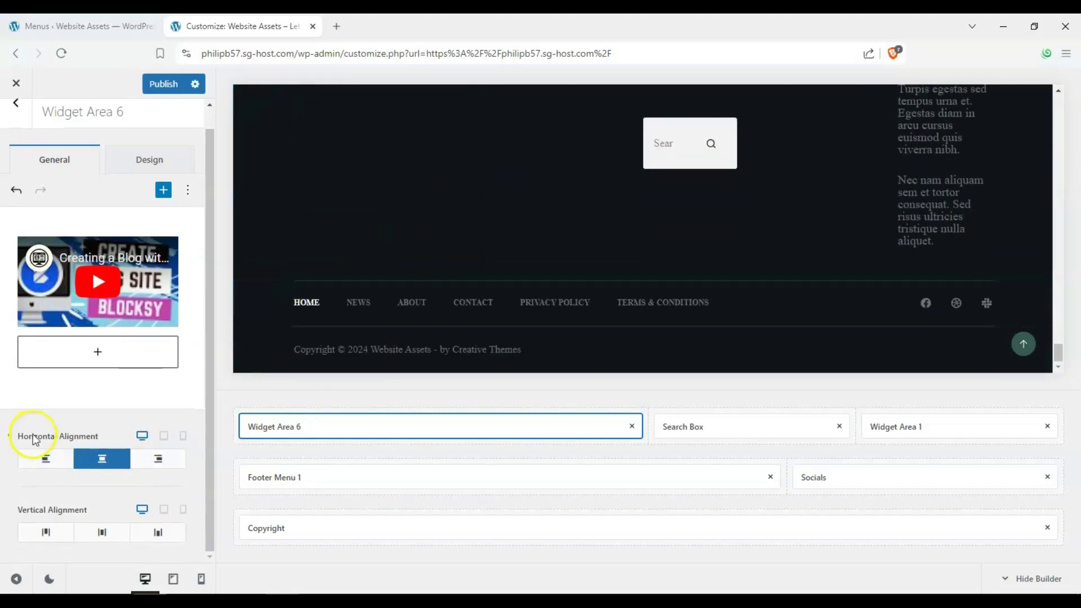
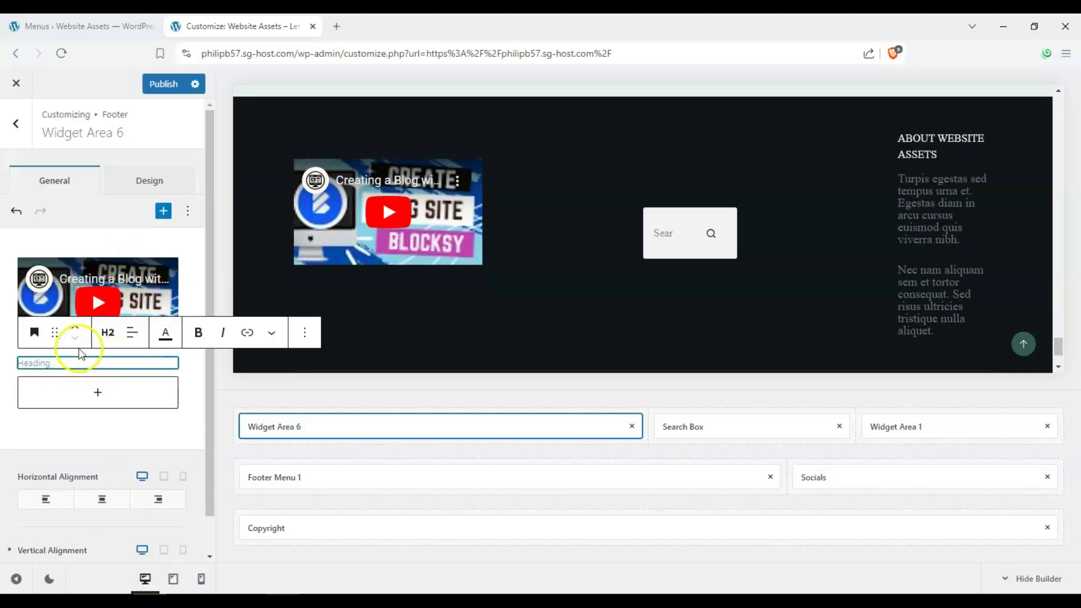
Step: Enter "Watch one of our videos!" as the H2 heading in Widget Area 6 and move it above the video
{"action": "type", "text": "Wat"}
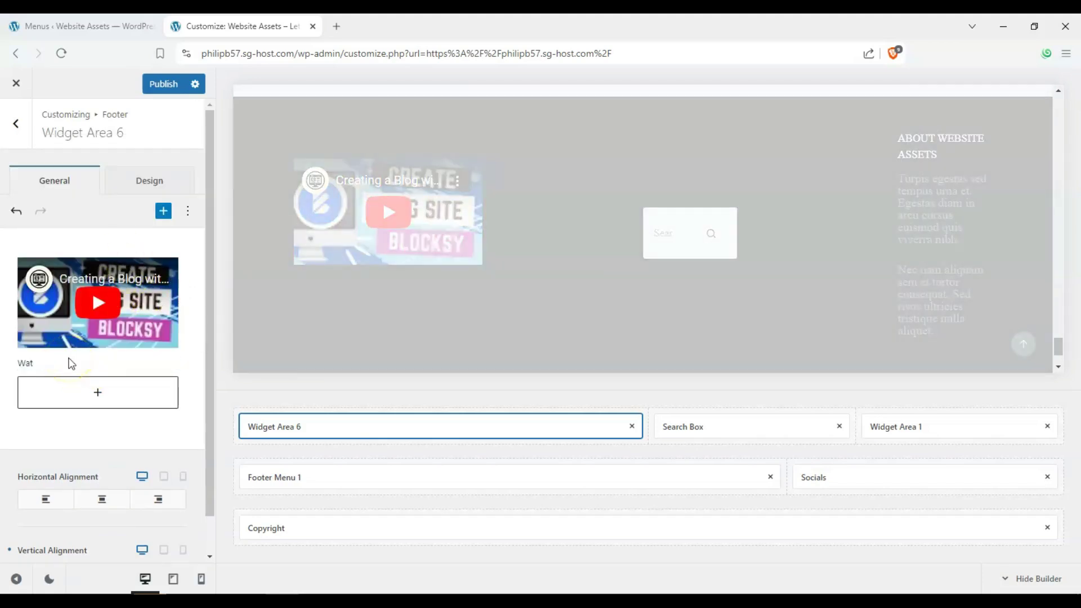
{"action": "type", "text": "ch one of our videos!"}
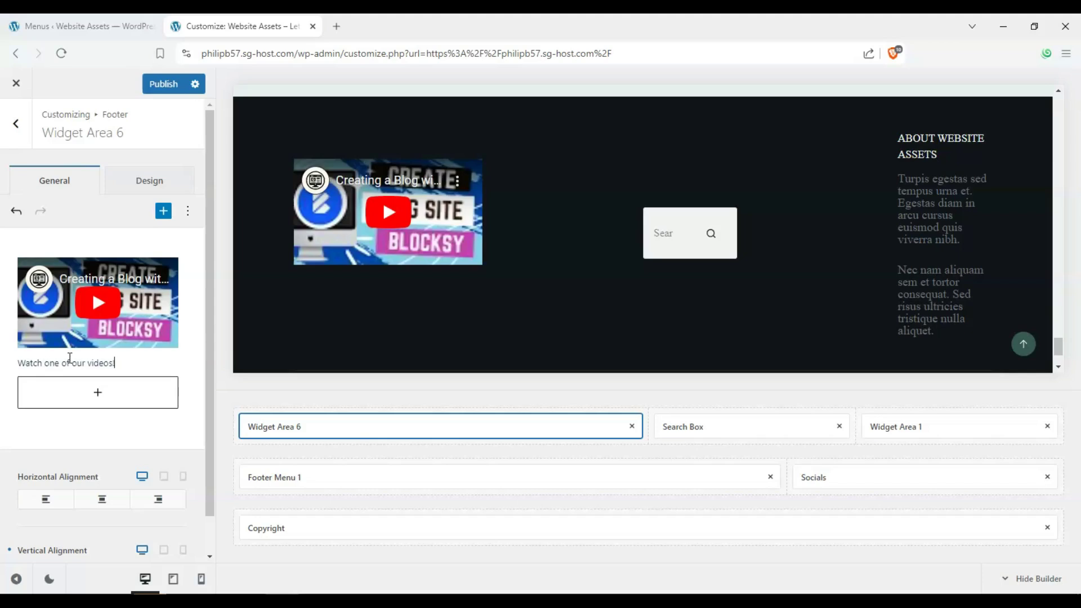
{"action": "left_click", "coordinate": [15, 394]}
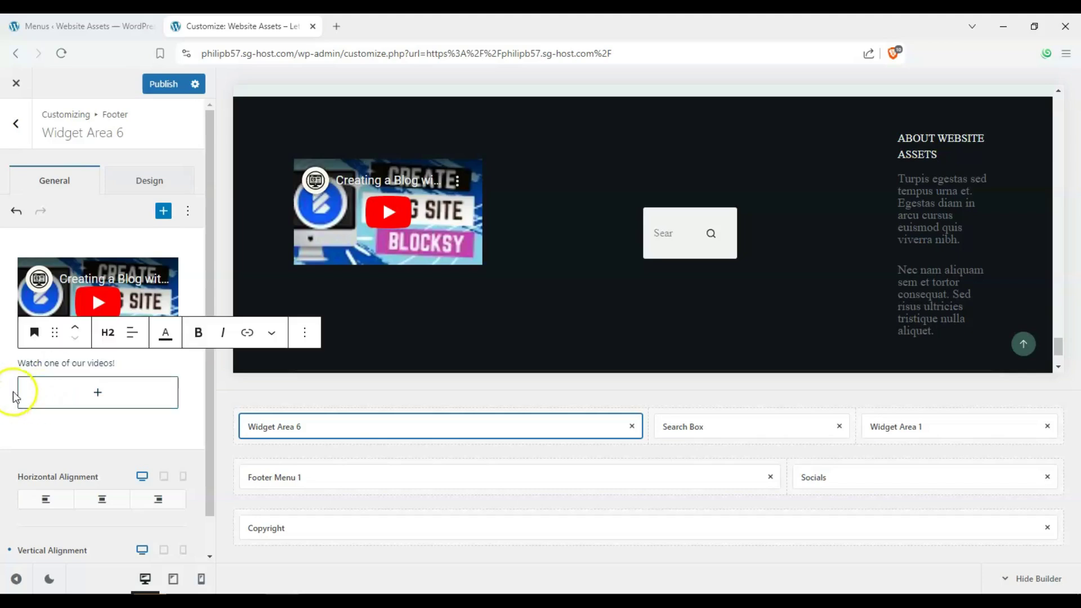
{"action": "left_click", "coordinate": [75, 329]}
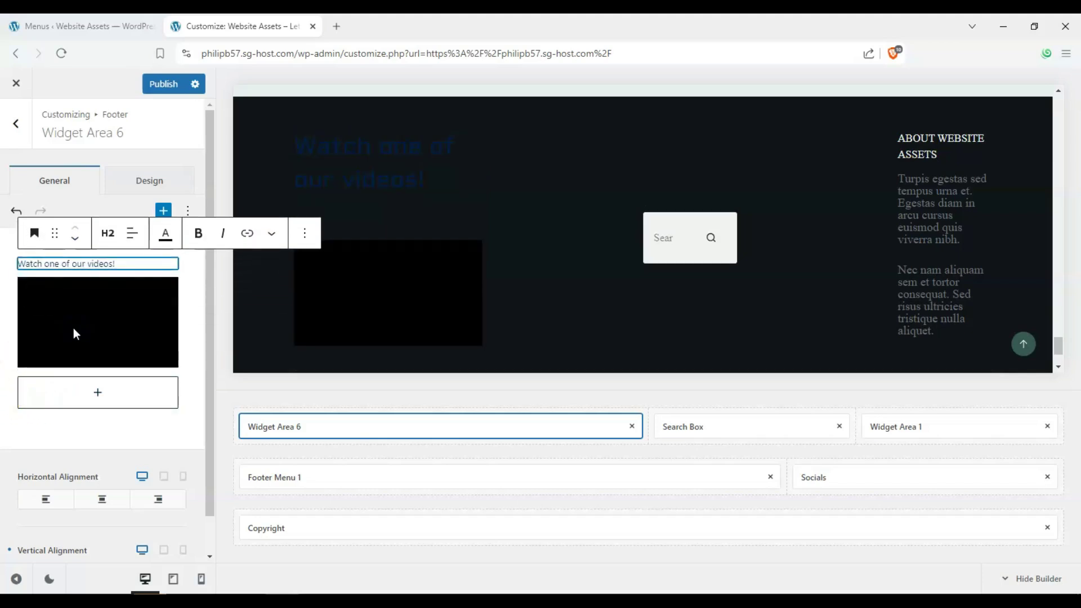
Step: Make the "Watch one of our videos!" heading bold and center its text
{"action": "left_click", "coordinate": [162, 227]}
{"action": "left_click_drag", "start_coordinate": [150, 345], "coordinate": [82, 318]}
{"action": "left_click", "coordinate": [197, 235]}
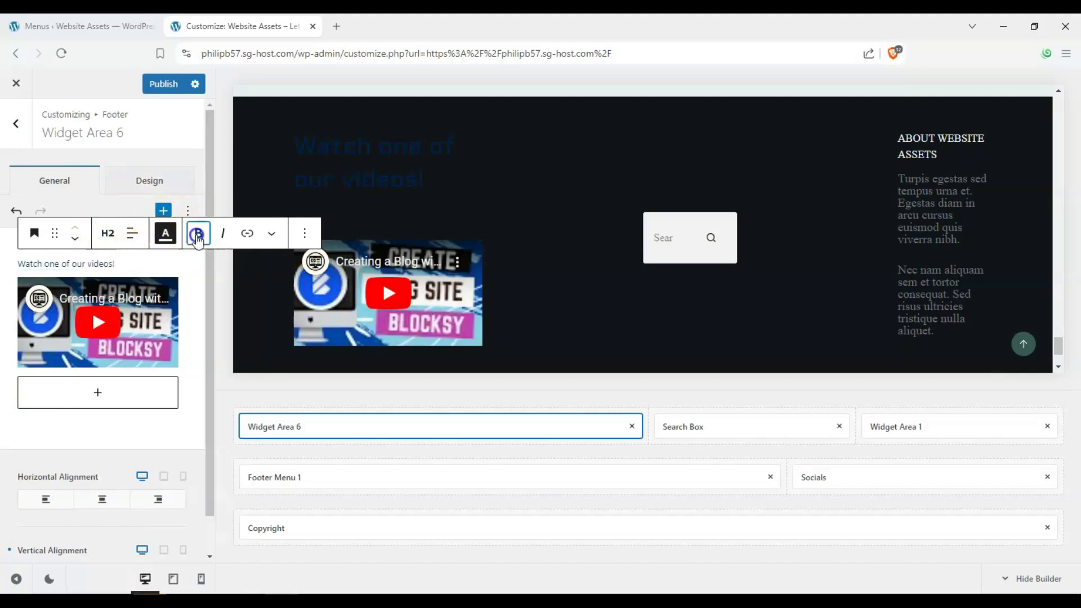
{"action": "left_click_drag", "start_coordinate": [115, 264], "coordinate": [17, 265]}
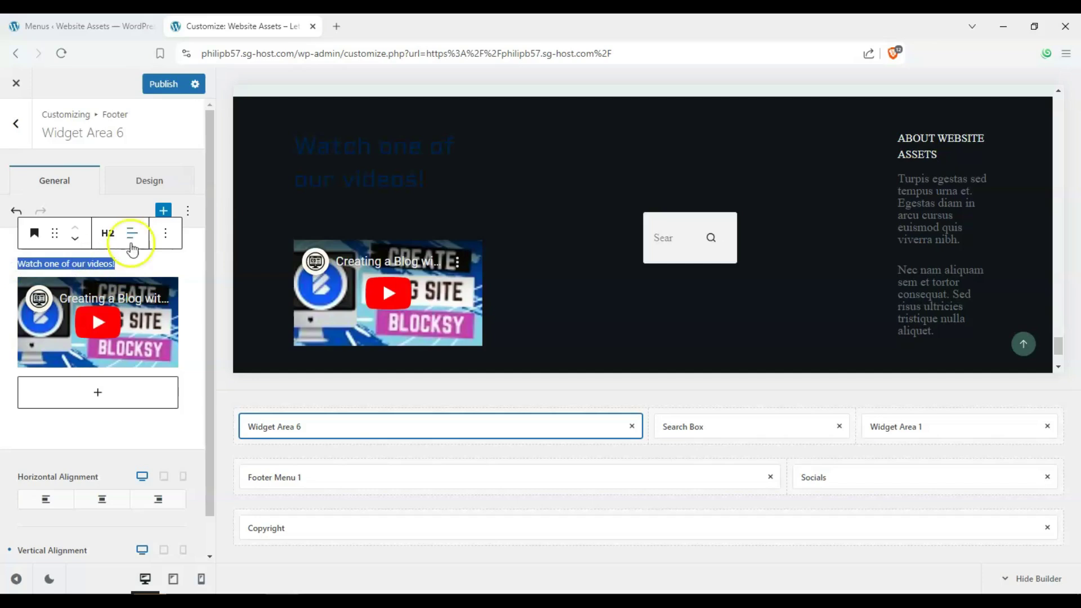
{"action": "left_click", "coordinate": [171, 236]}
{"action": "left_click", "coordinate": [170, 235]}
{"action": "left_click", "coordinate": [131, 233]}
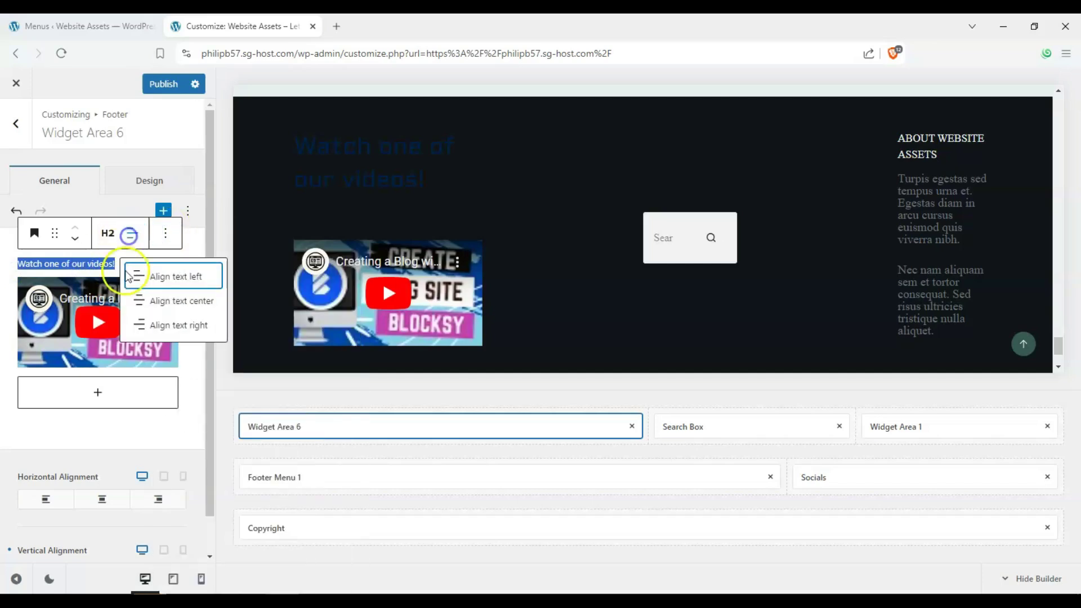
{"action": "left_click", "coordinate": [153, 304]}
Step: Set all three font colors in Widget Area 6's design settings to white (#ffffff)
{"action": "left_click", "coordinate": [166, 188]}
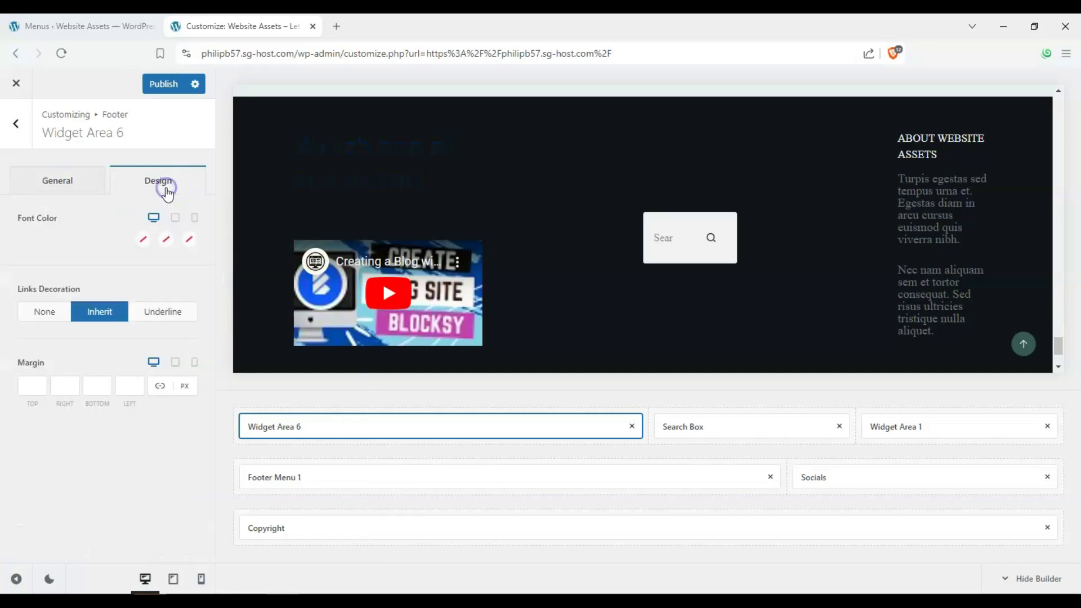
{"action": "left_click", "coordinate": [143, 239]}
{"action": "left_click", "coordinate": [84, 294]}
{"action": "left_click", "coordinate": [7, 266]}
{"action": "left_click", "coordinate": [166, 235]}
{"action": "left_click", "coordinate": [21, 272]}
{"action": "left_click", "coordinate": [189, 239]}
{"action": "left_click", "coordinate": [21, 273]}
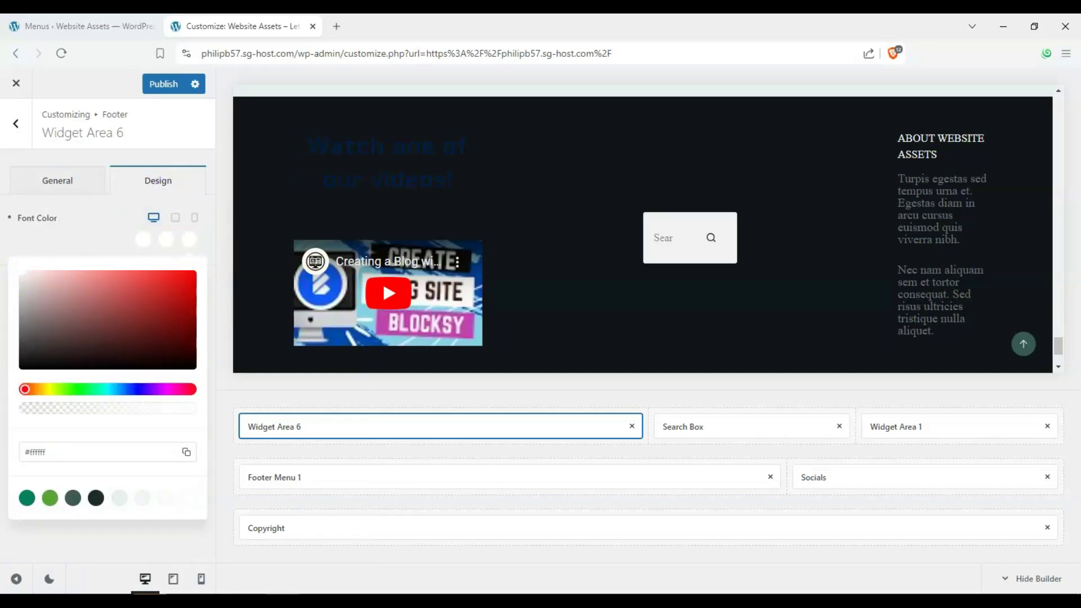
{"action": "left_click", "coordinate": [136, 227]}
Step: Try the off-white text color FFF9F9 on the "Watch one of our videos!" heading
{"action": "left_click", "coordinate": [60, 179]}
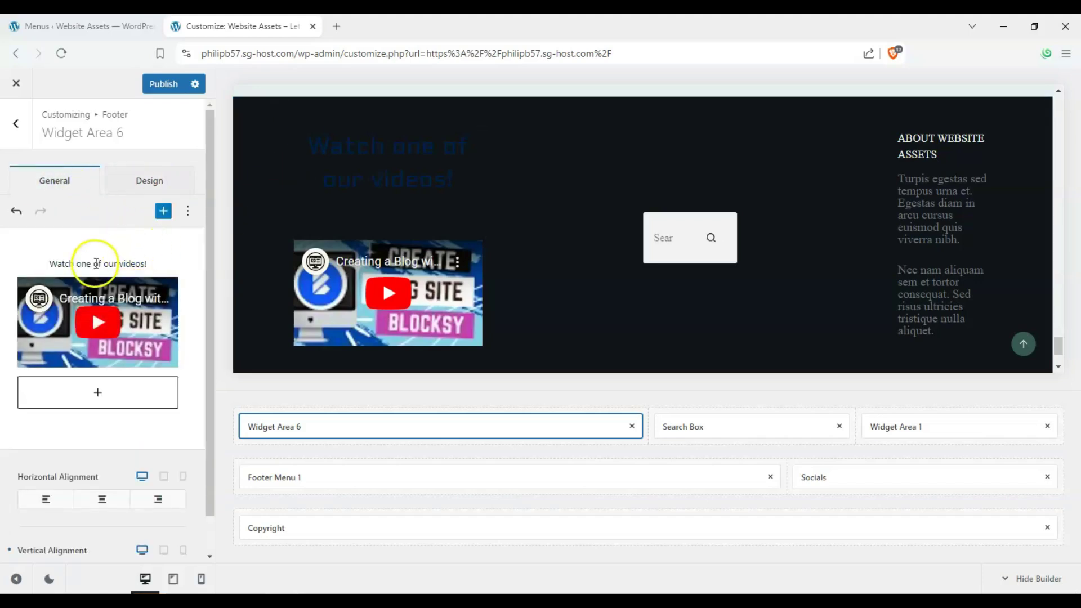
{"action": "left_click", "coordinate": [93, 263]}
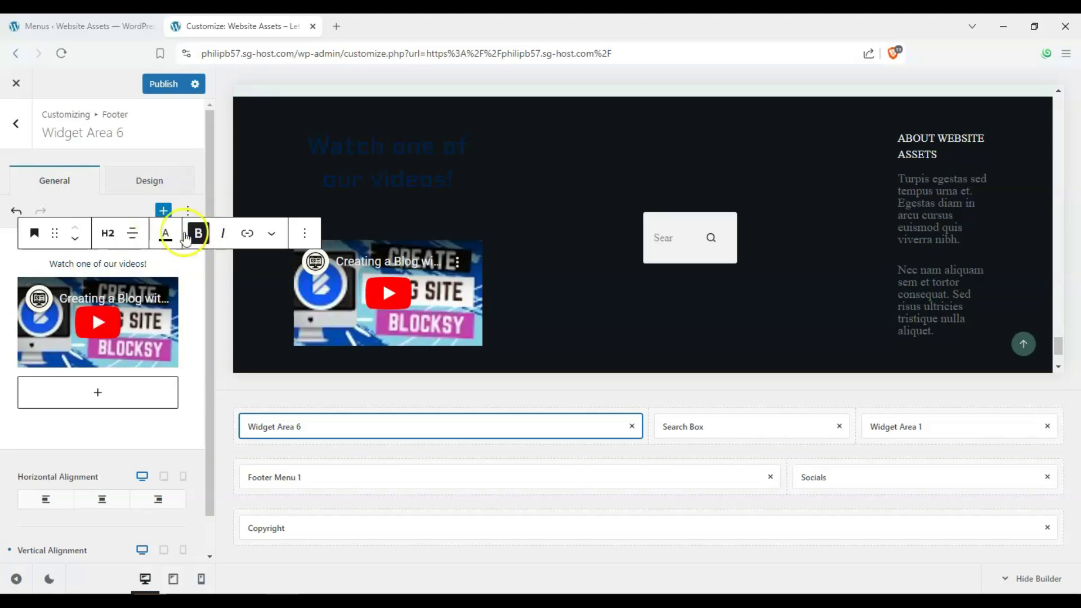
{"action": "left_click", "coordinate": [172, 238]}
{"action": "left_click", "coordinate": [86, 313]}
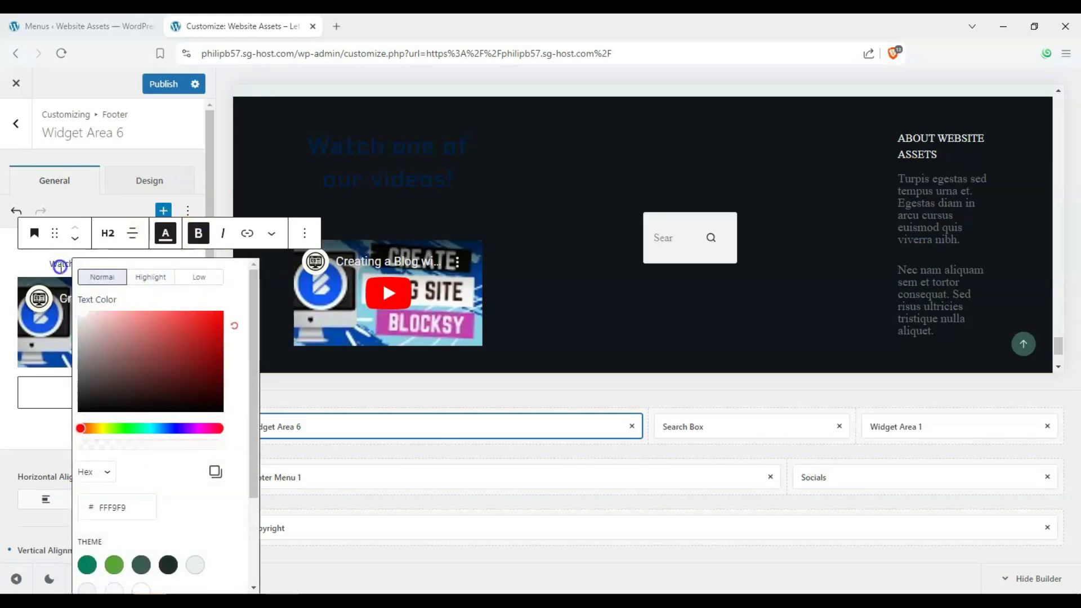
{"action": "left_click", "coordinate": [61, 269]}
Step: Give the "Watch one of our videos!" heading a near-white text color and check it against the dark footer
{"action": "scroll", "coordinate": [176, 422], "scroll_direction": "down", "scroll_amount": 1}
{"action": "left_click", "coordinate": [94, 235]}
{"action": "double_click", "coordinate": [96, 225]}
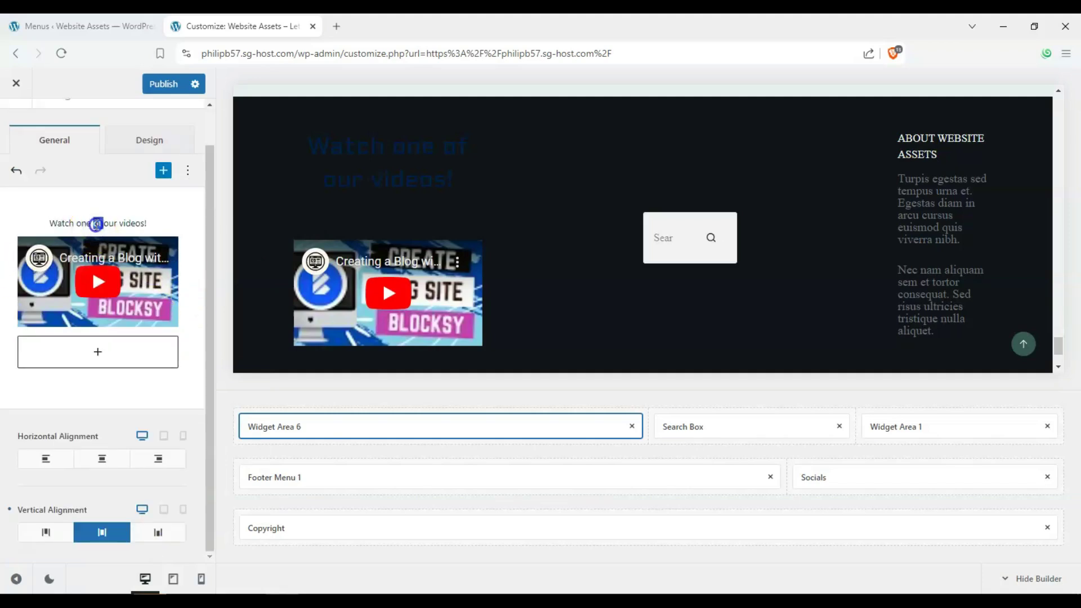
{"action": "left_click", "coordinate": [156, 214]}
{"action": "left_click", "coordinate": [142, 223]}
{"action": "left_click", "coordinate": [166, 192]}
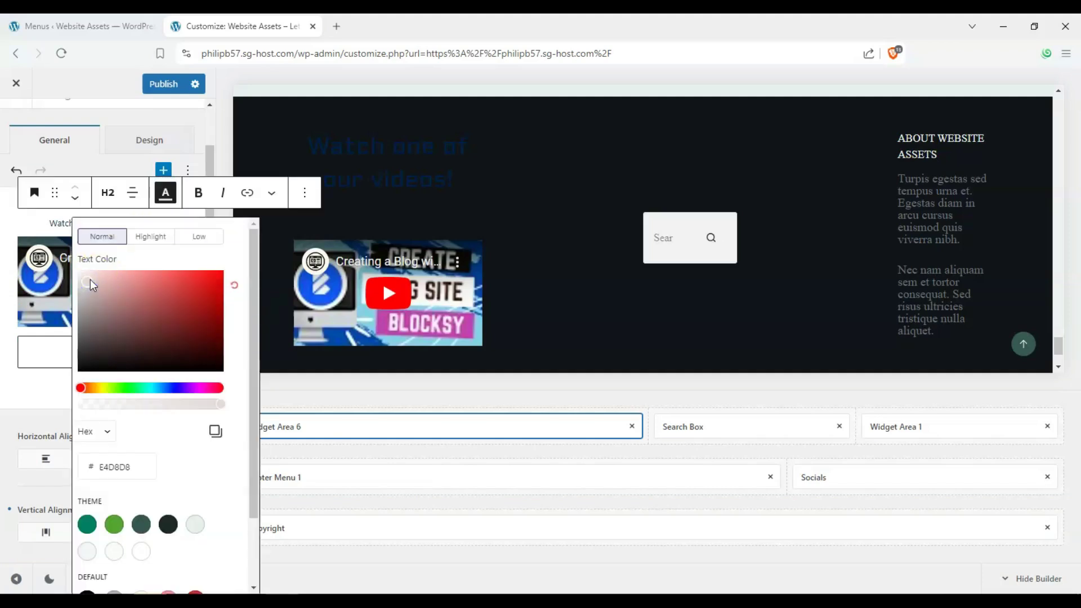
{"action": "left_click", "coordinate": [98, 225]}
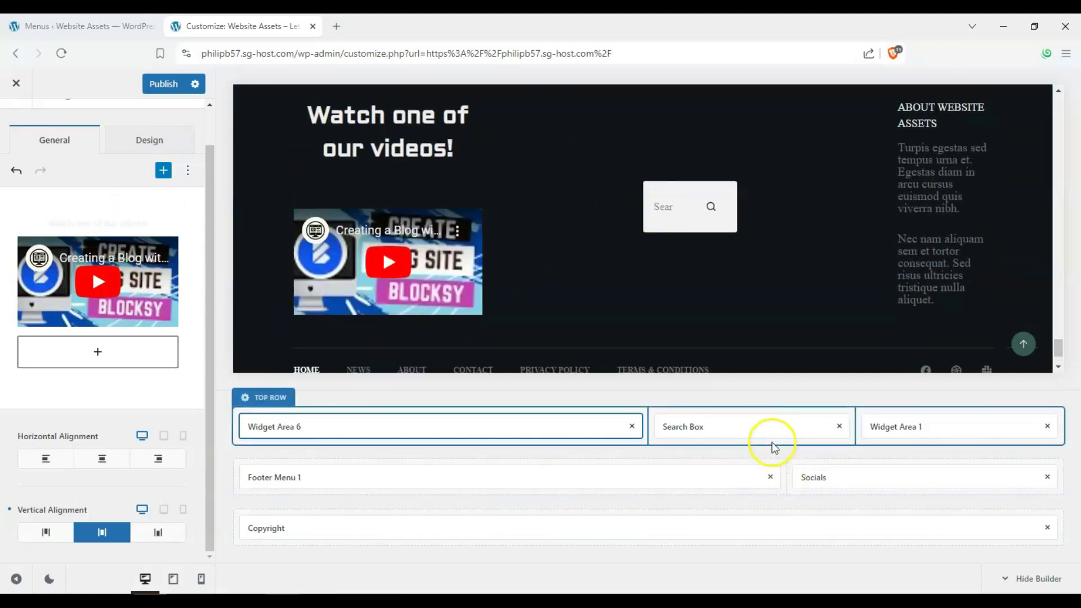
Step: Move Widget Area 6 to the middle column of the footer's top row and remove the Search Box from it
{"action": "left_click_drag", "start_coordinate": [641, 426], "coordinate": [726, 428]}
{"action": "left_click", "coordinate": [839, 427]}
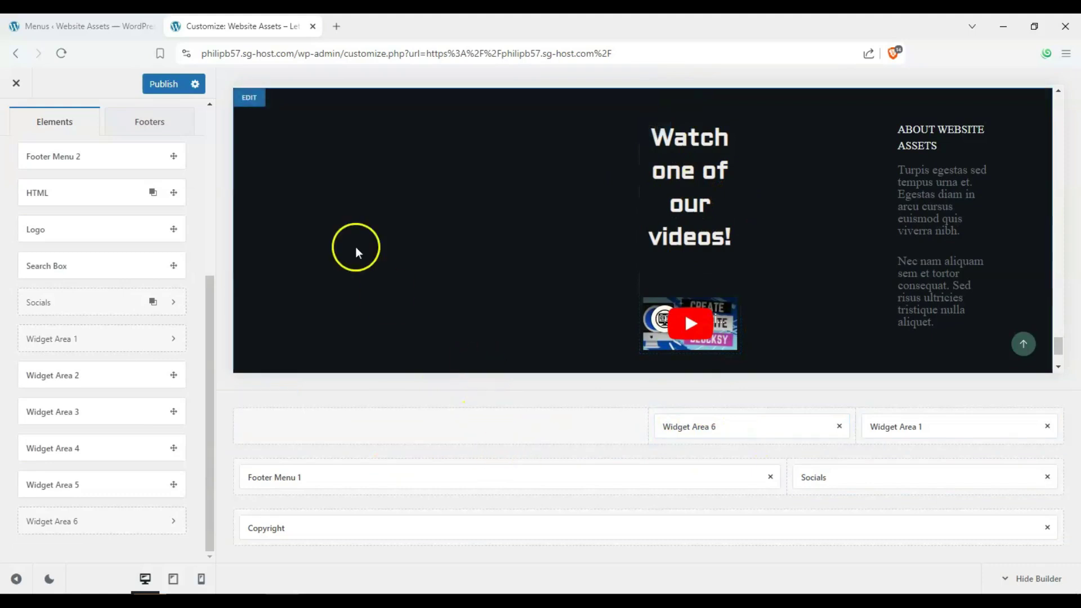
{"action": "scroll", "coordinate": [434, 309], "scroll_direction": "up", "scroll_amount": 3}
{"action": "scroll", "coordinate": [432, 309], "scroll_direction": "down", "scroll_amount": 2}
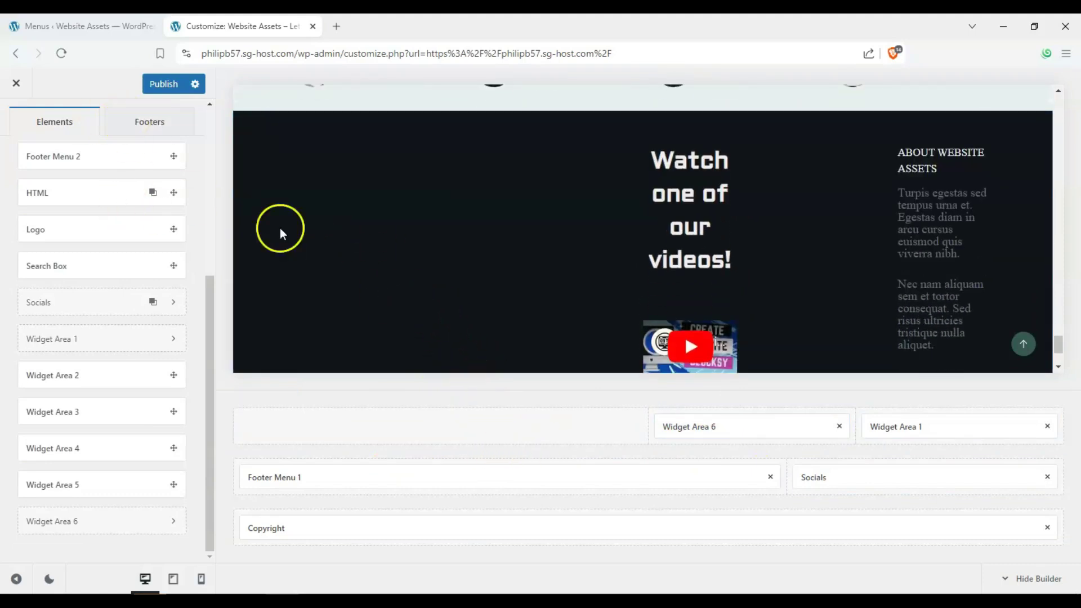
Step: Compare column layouts for the footer's top row and choose the one with the wide middle column
{"action": "left_click", "coordinate": [247, 398]}
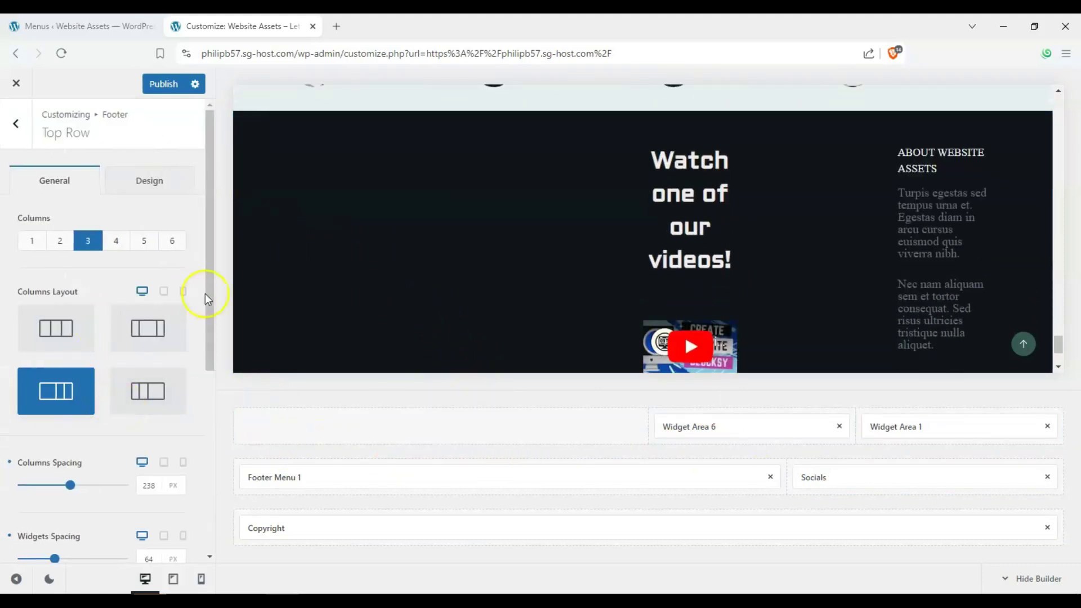
{"action": "left_click", "coordinate": [149, 337]}
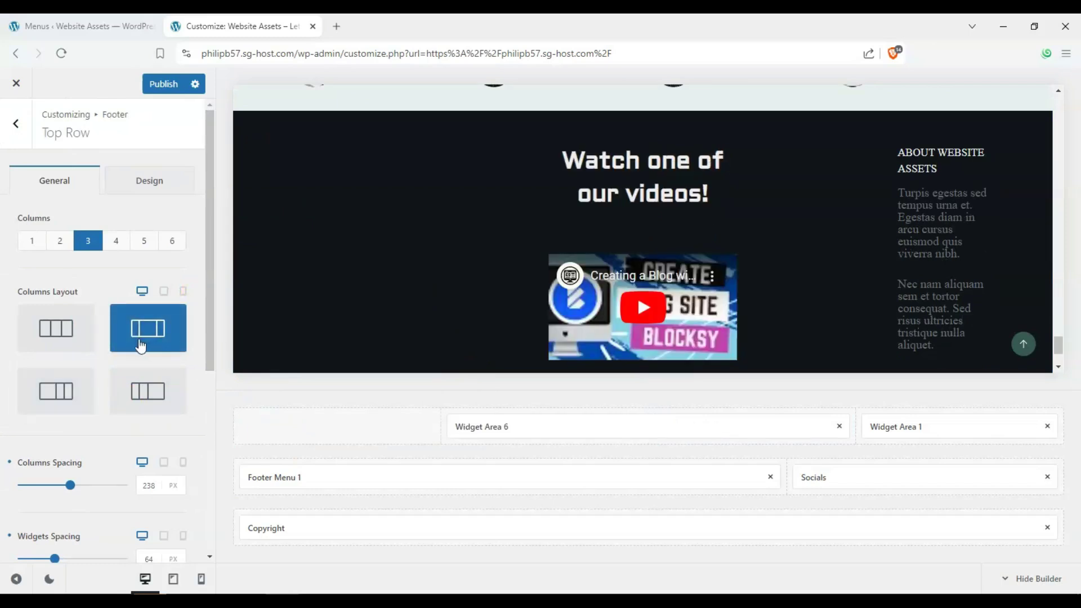
{"action": "left_click", "coordinate": [154, 396]}
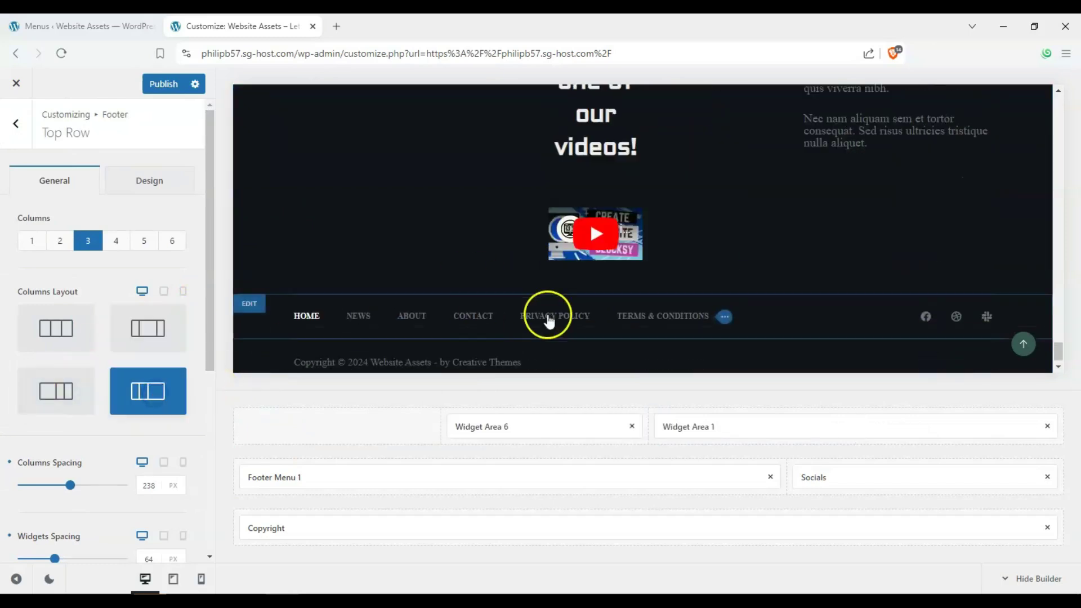
{"action": "left_click", "coordinate": [150, 340]}
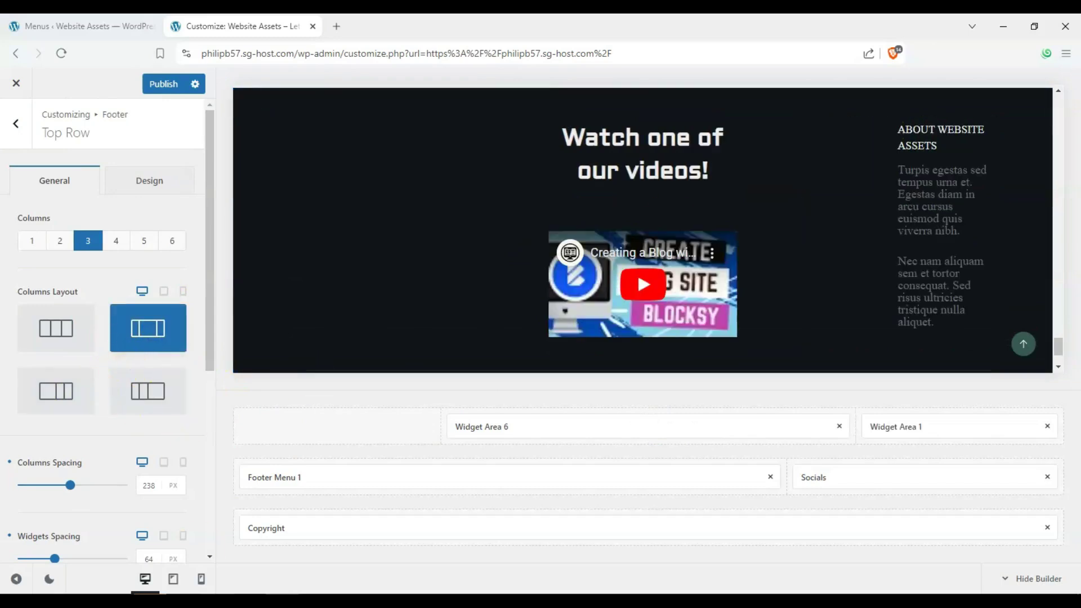
Step: In the mobile preview, try the Two Columns layout for the footer's top row and reduce the row to 2 columns
{"action": "left_click", "coordinate": [201, 579]}
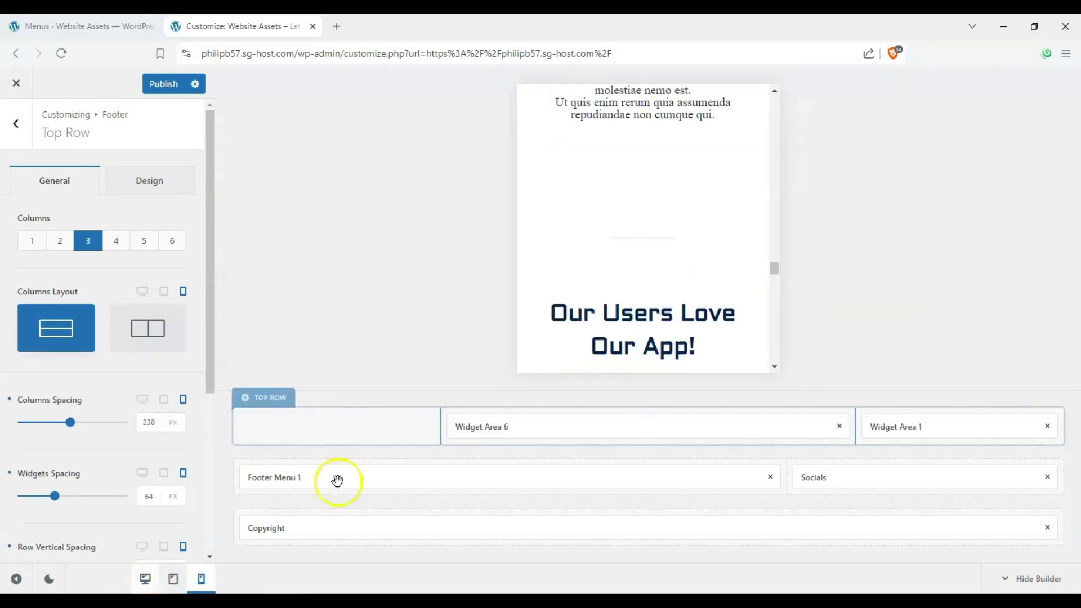
{"action": "scroll", "coordinate": [651, 236], "scroll_direction": "down", "scroll_amount": 10}
{"action": "left_click_drag", "start_coordinate": [771, 327], "coordinate": [775, 351]}
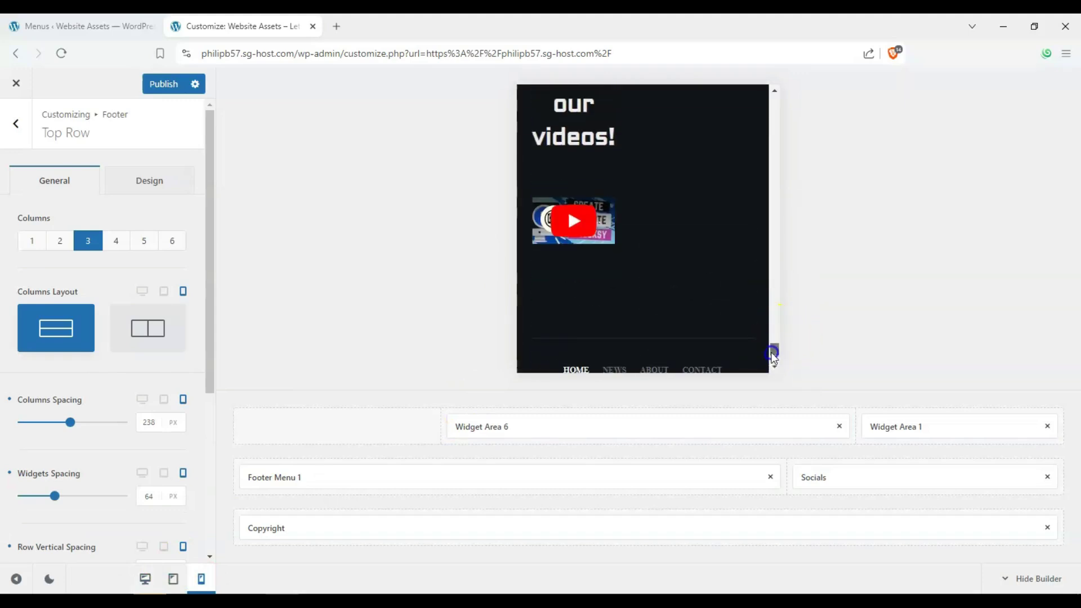
{"action": "left_click", "coordinate": [161, 338]}
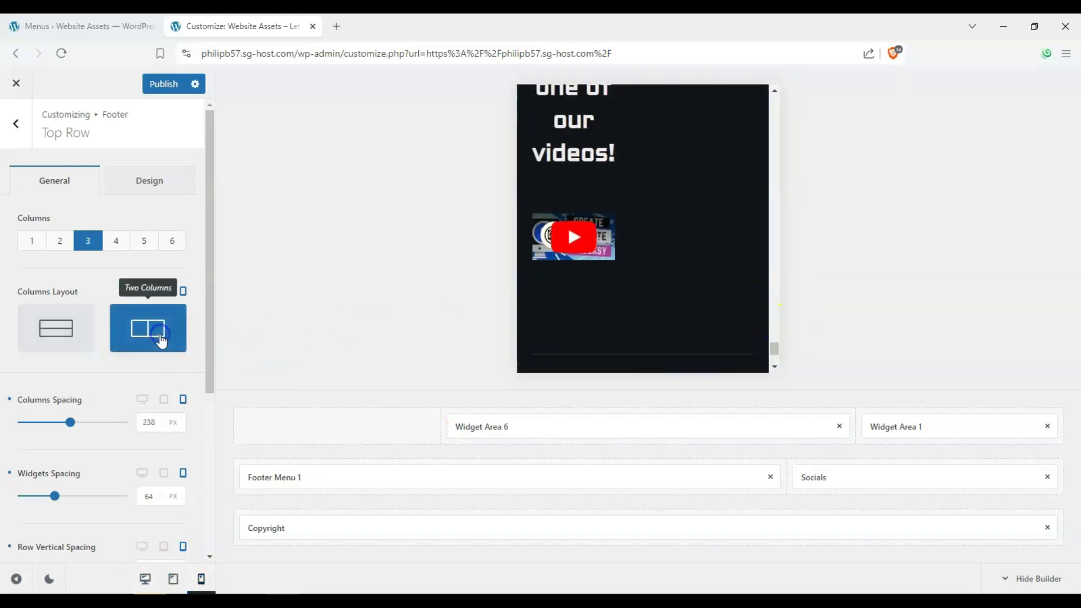
{"action": "left_click", "coordinate": [61, 241]}
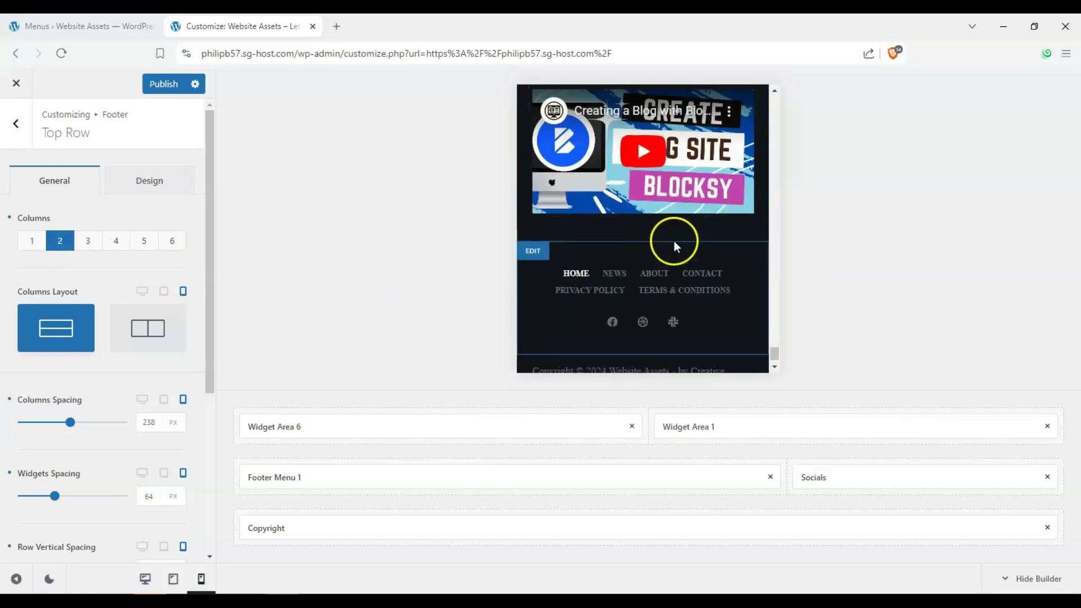
Step: Return to the desktop preview and restore the top row to 3 columns, with Widget Area 6 in the middle and Widget Area 1 last
{"action": "left_click", "coordinate": [145, 579]}
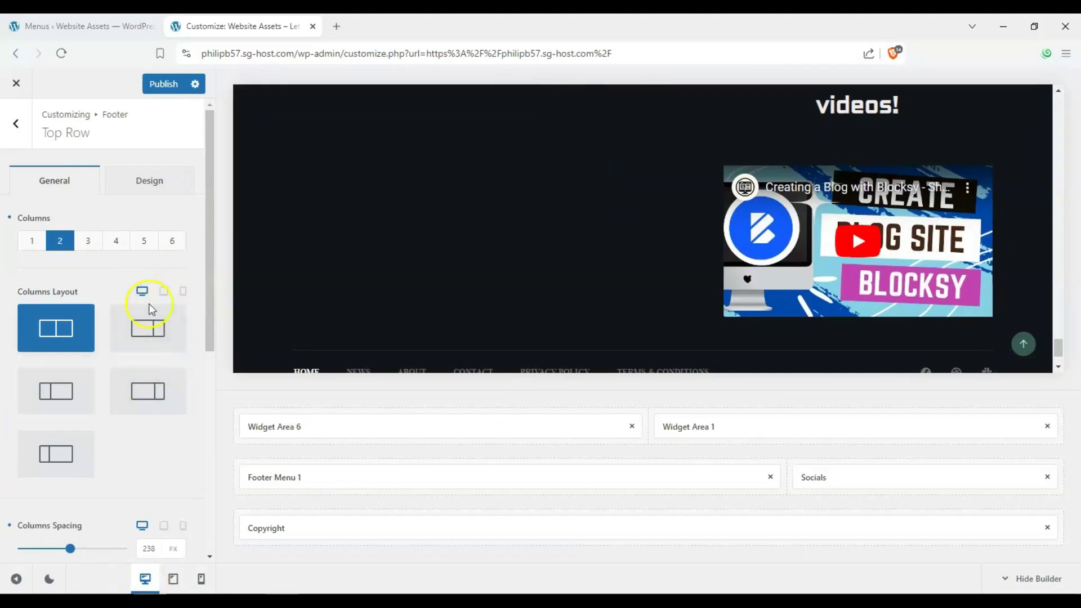
{"action": "left_click", "coordinate": [87, 242]}
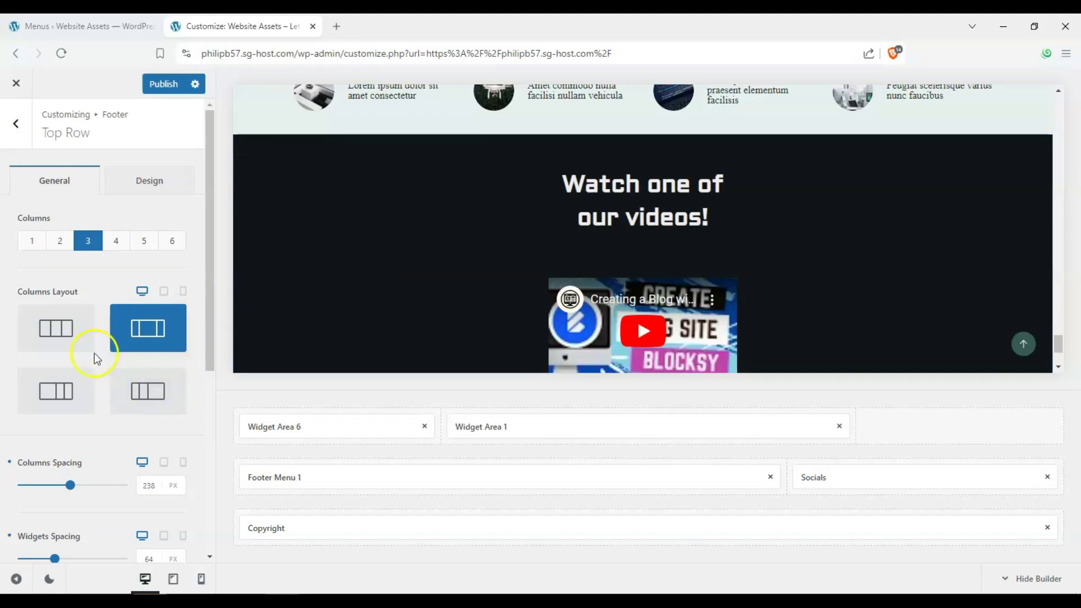
{"action": "left_click", "coordinate": [647, 433]}
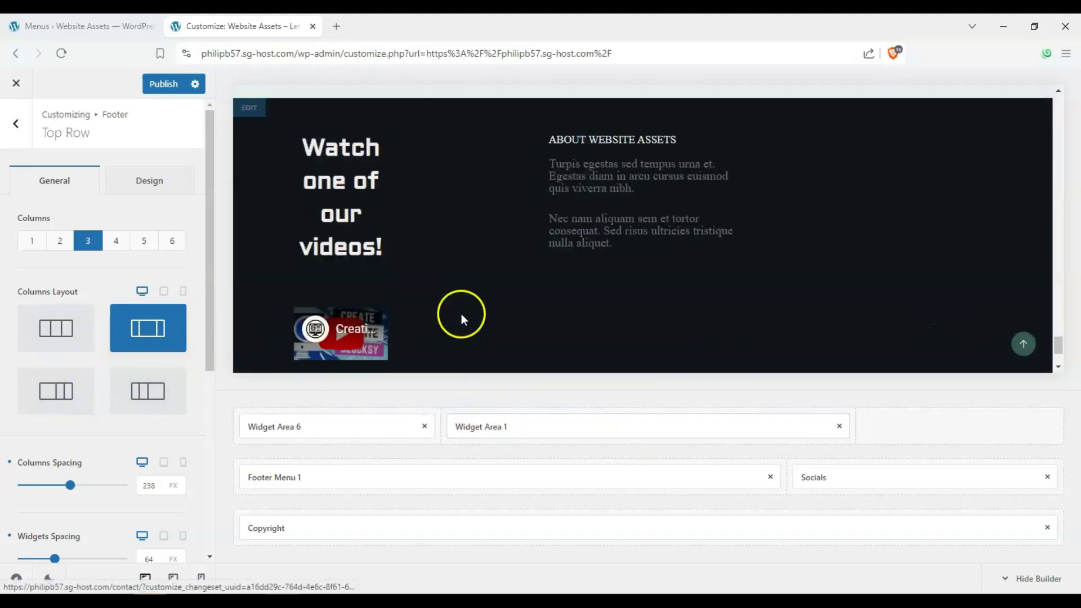
{"action": "scroll", "coordinate": [461, 313], "scroll_direction": "down", "scroll_amount": 2}
{"action": "left_click_drag", "start_coordinate": [475, 426], "coordinate": [878, 422]}
{"action": "left_click_drag", "start_coordinate": [367, 430], "coordinate": [651, 429]}
{"action": "scroll", "coordinate": [420, 316], "scroll_direction": "up", "scroll_amount": 2}
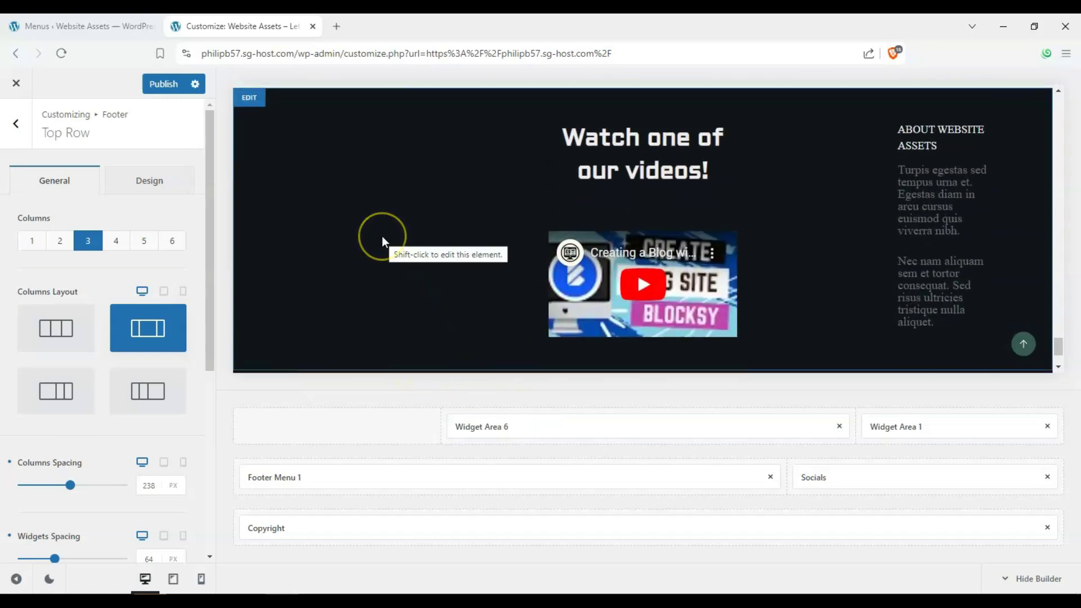
Step: Publish the customizer changes and check the header and footer in the page preview
{"action": "scroll", "coordinate": [381, 235], "scroll_direction": "down", "scroll_amount": 2}
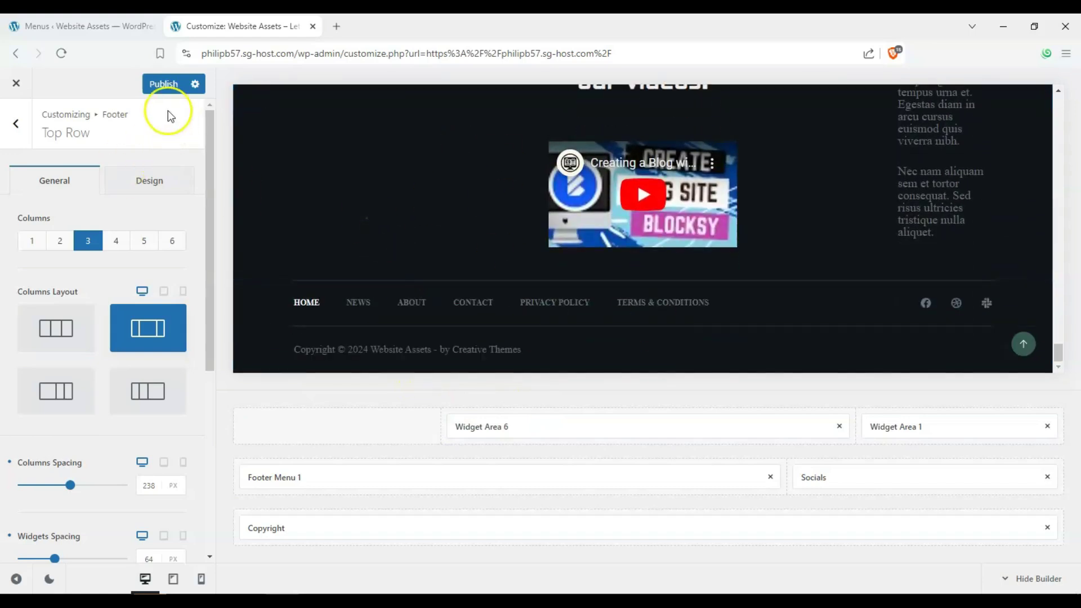
{"action": "left_click", "coordinate": [100, 101]}
{"action": "left_click", "coordinate": [151, 84]}
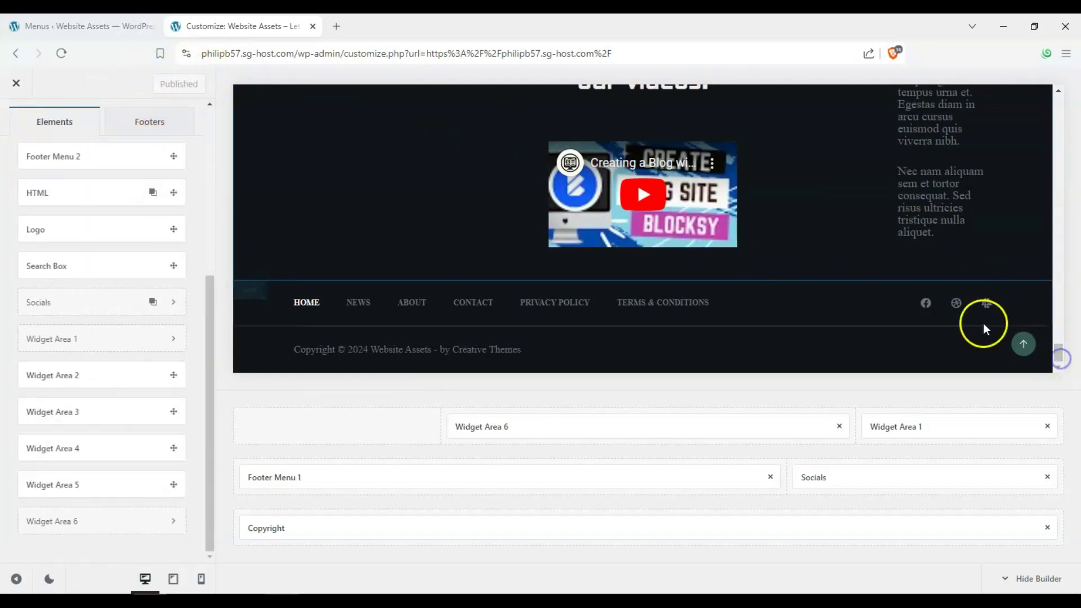
{"action": "left_click_drag", "start_coordinate": [1059, 353], "coordinate": [1062, 62]}
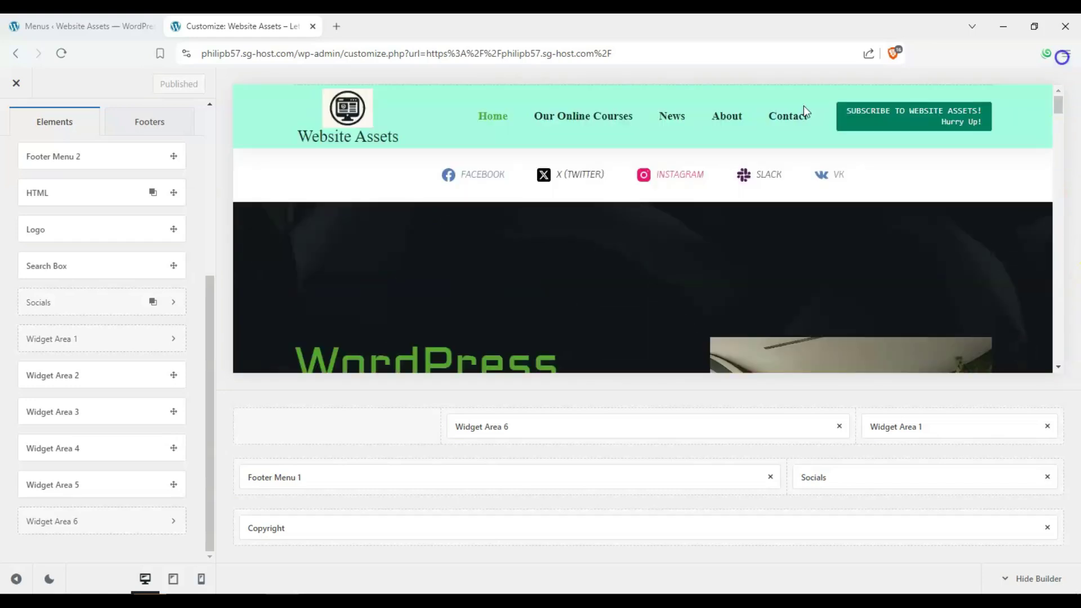
{"action": "left_click_drag", "start_coordinate": [1060, 115], "coordinate": [1046, 396]}
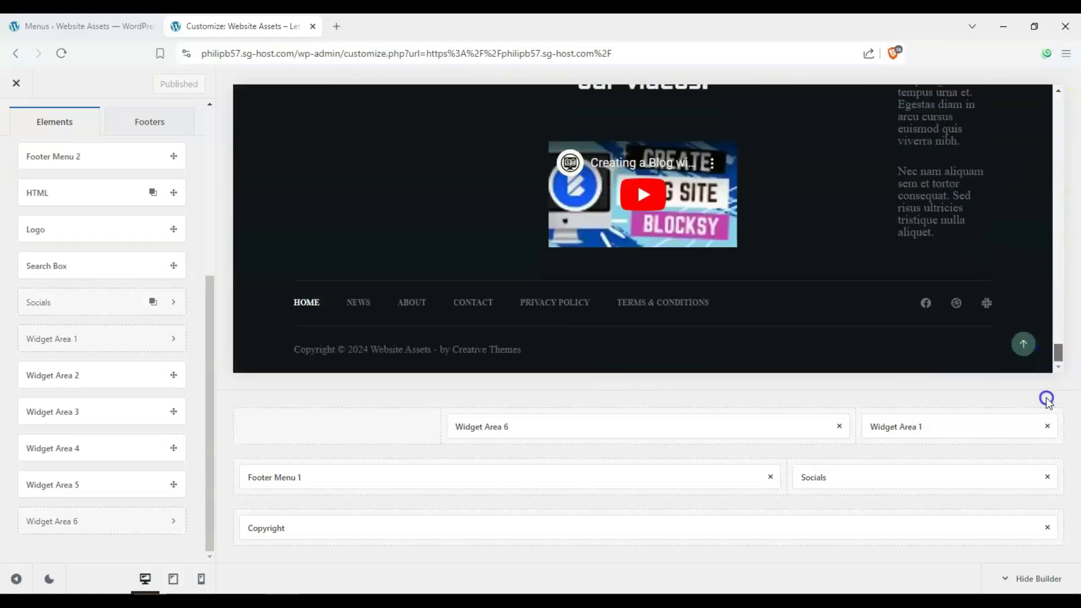
Step: Open the live Website Assets homepage from the Menus tab and check its header and footer
{"action": "left_click", "coordinate": [90, 27]}
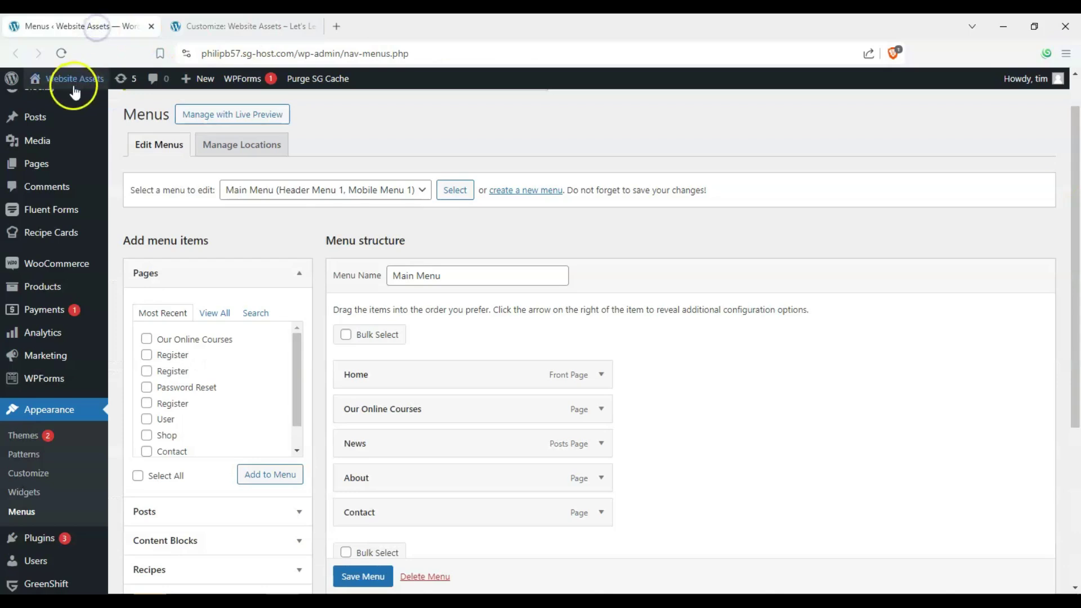
{"action": "left_click", "coordinate": [62, 103]}
{"action": "left_click_drag", "start_coordinate": [107, 26], "coordinate": [214, 27]}
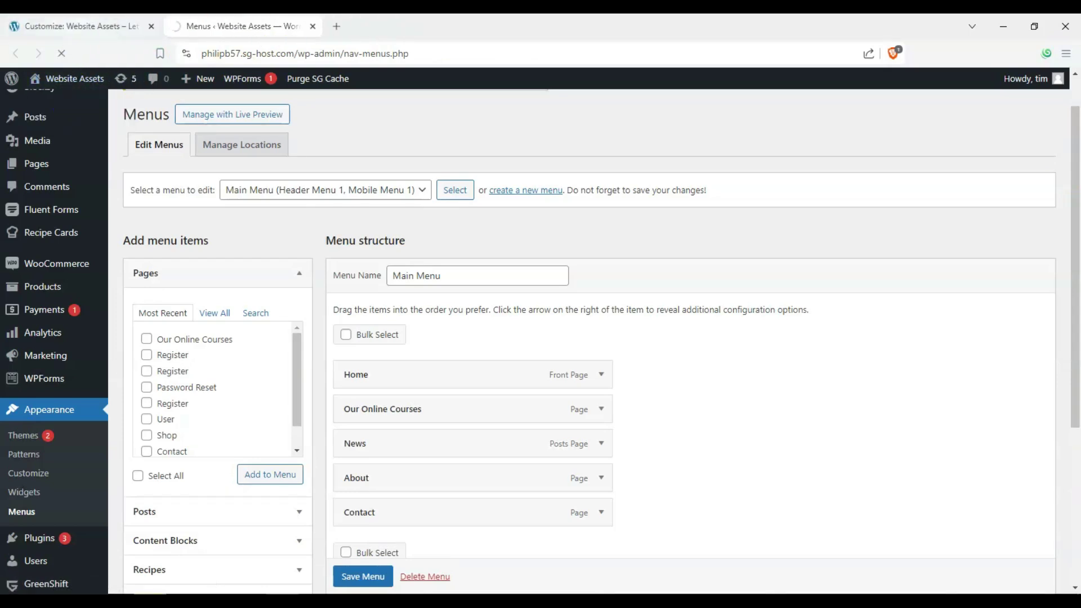
{"action": "left_click", "coordinate": [73, 26]}
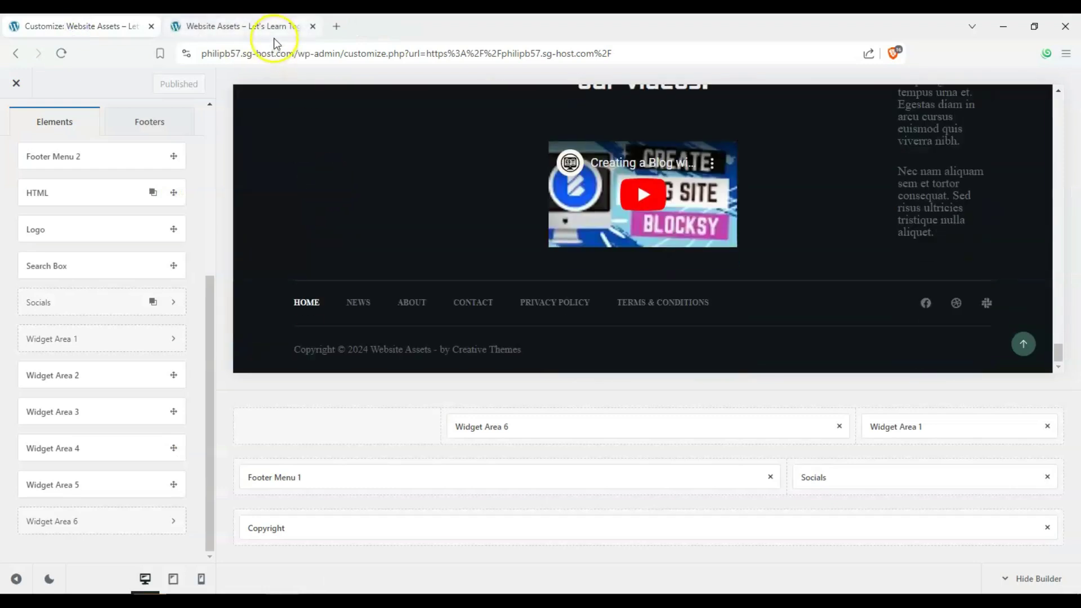
{"action": "left_click", "coordinate": [275, 28]}
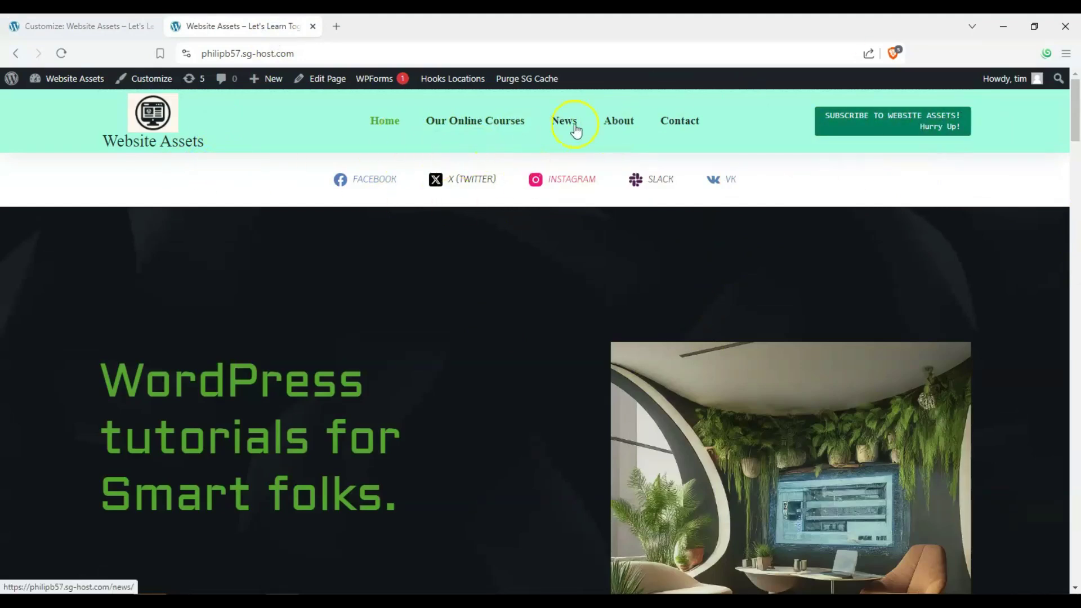
{"action": "left_click_drag", "start_coordinate": [1074, 113], "coordinate": [1076, 546]}
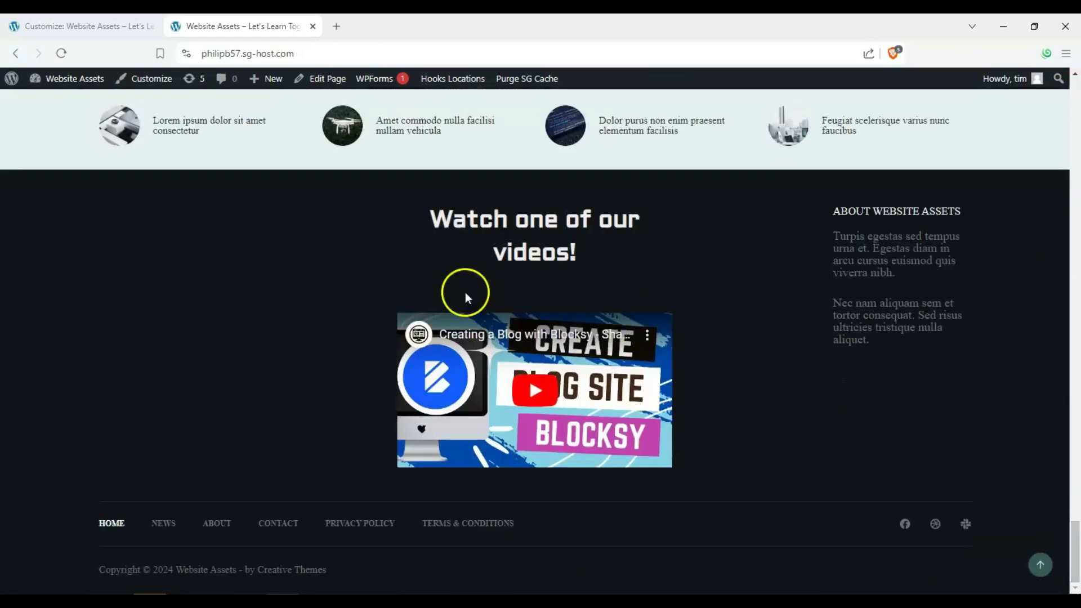